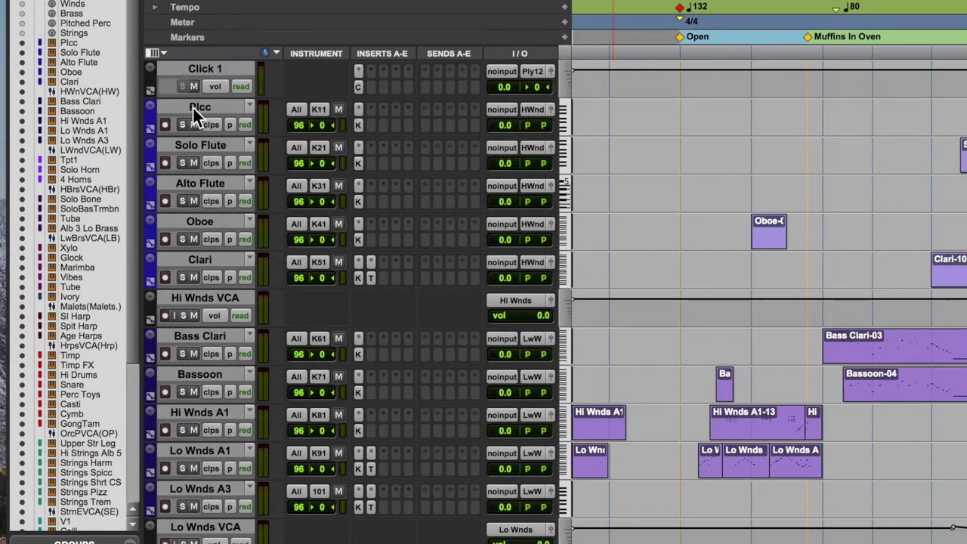
Step: Select the high woodwind tracks one at a time from Picc down to Clari, ending on the Hi Wnds VCA
{"action": "left_click", "coordinate": [192, 106]}
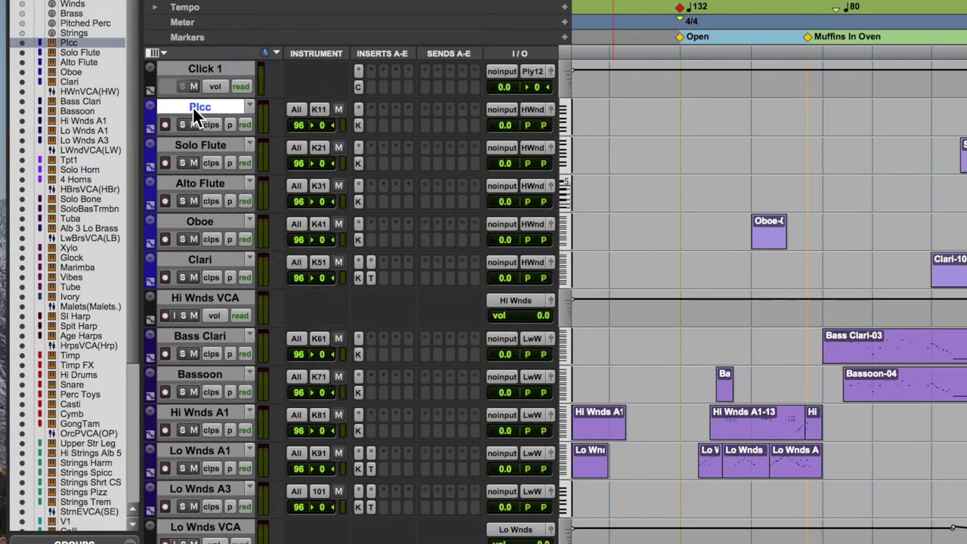
{"action": "left_click", "coordinate": [199, 144]}
{"action": "left_click", "coordinate": [210, 186]}
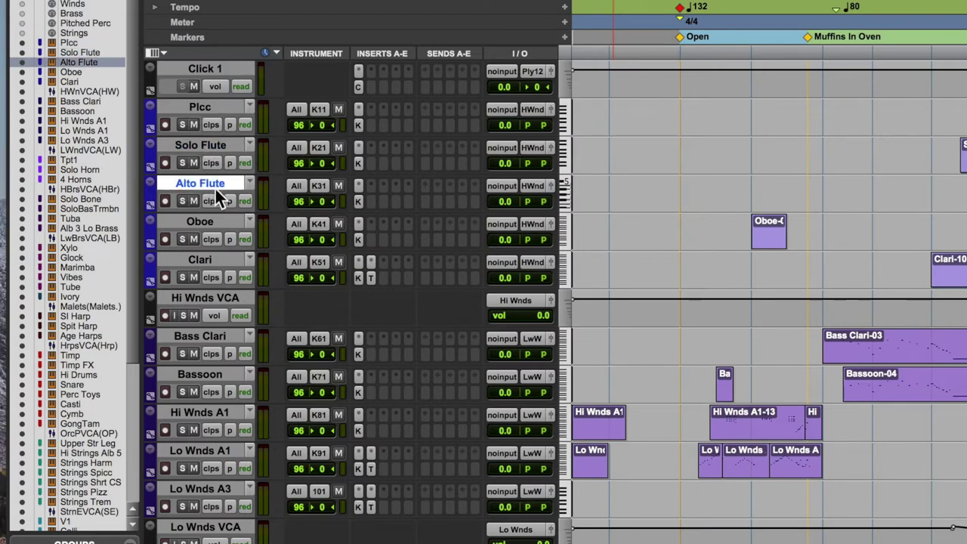
{"action": "left_click", "coordinate": [215, 220]}
{"action": "left_click", "coordinate": [220, 258]}
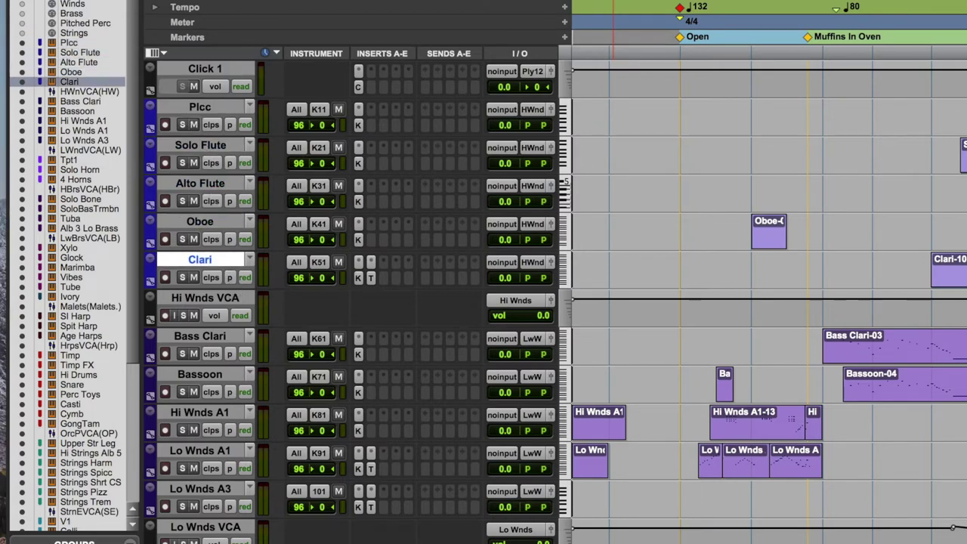
{"action": "left_click", "coordinate": [223, 296]}
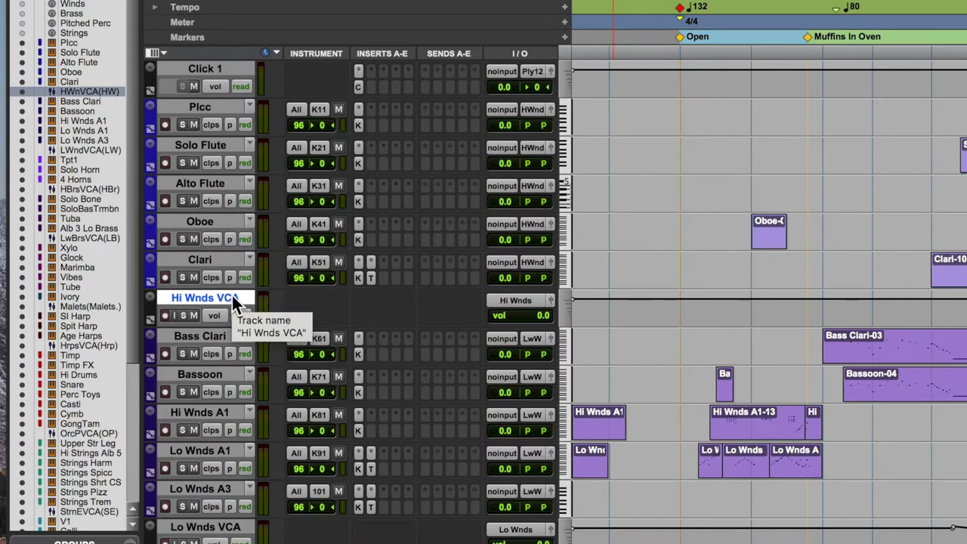
Step: Go through the low woodwind section by selecting Bass Clari, Bassoon, Hi Wnds A1, Lo Wnds A1 and Lo Wnds A3 individually
{"action": "left_click", "coordinate": [213, 337]}
{"action": "left_click", "coordinate": [217, 373]}
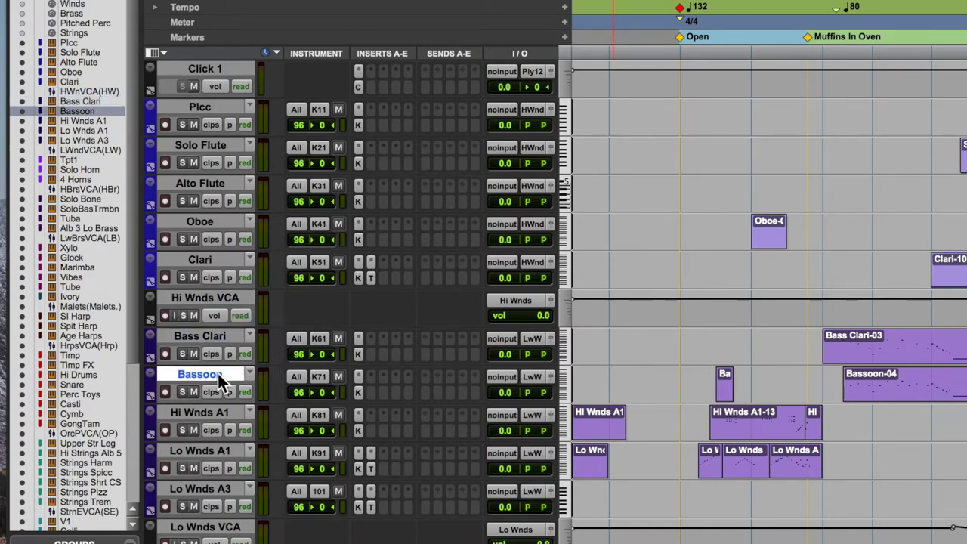
{"action": "left_click", "coordinate": [220, 413]}
{"action": "left_click", "coordinate": [215, 447]}
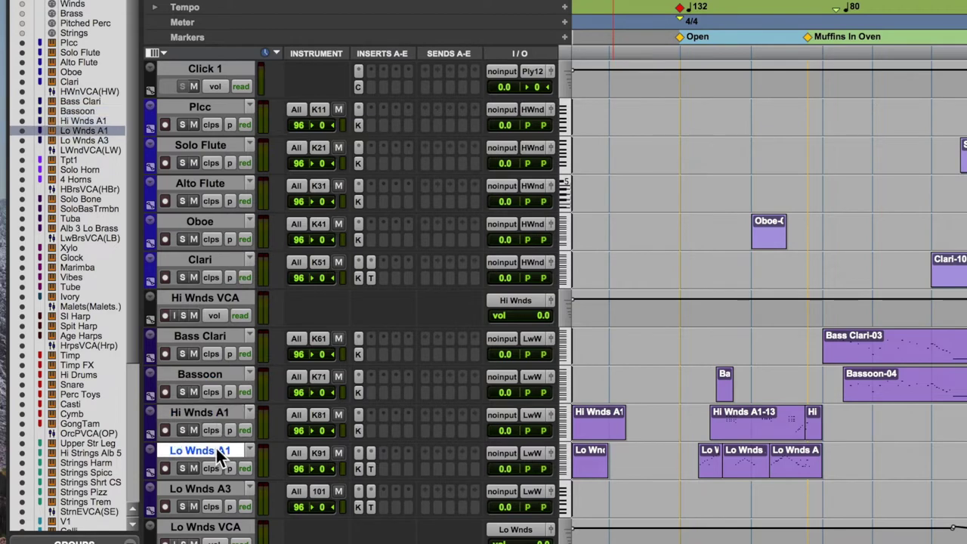
{"action": "left_click", "coordinate": [204, 488]}
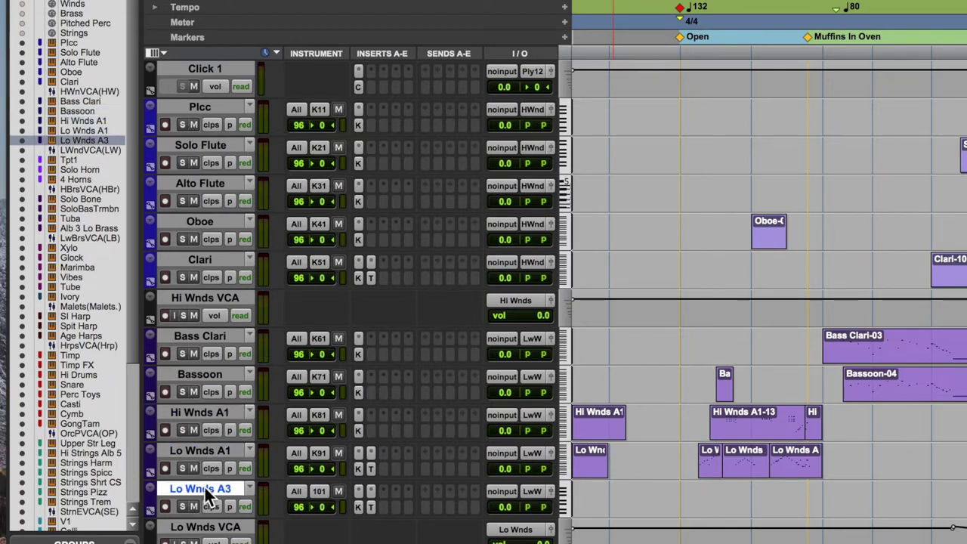
{"action": "left_click", "coordinate": [222, 450]}
{"action": "left_click", "coordinate": [219, 417]}
Step: Review the high brass section by selecting Tpt1, Solo Horn, 4 Horns and the Hi Brass VCA in turn
{"action": "scroll", "coordinate": [219, 302], "scroll_direction": "down", "scroll_amount": 10}
{"action": "left_click", "coordinate": [216, 106]}
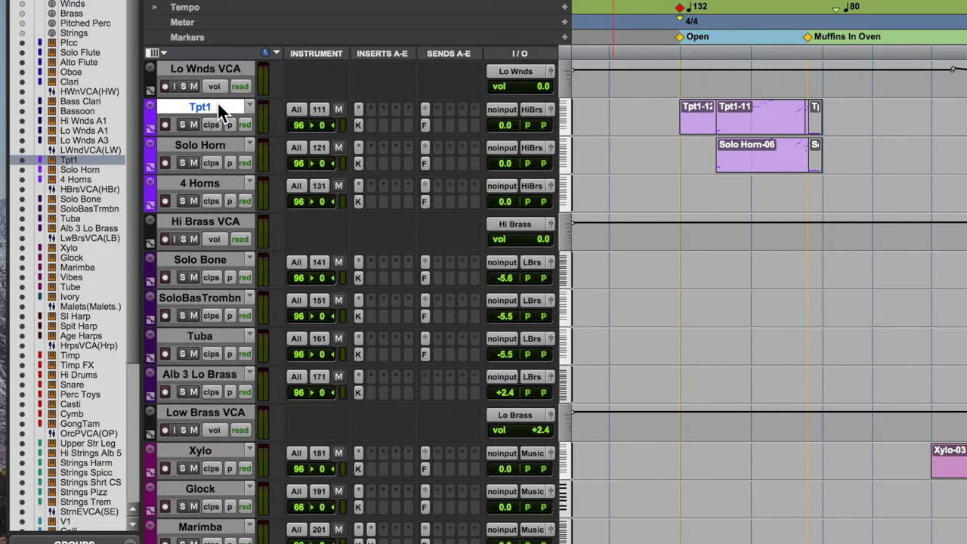
{"action": "key", "text": "Tab"}
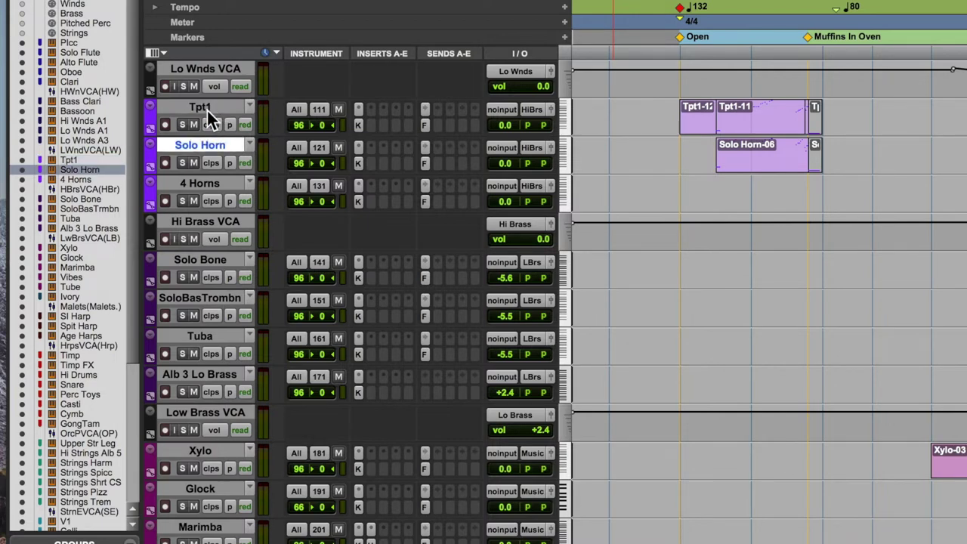
{"action": "key", "text": "Tab"}
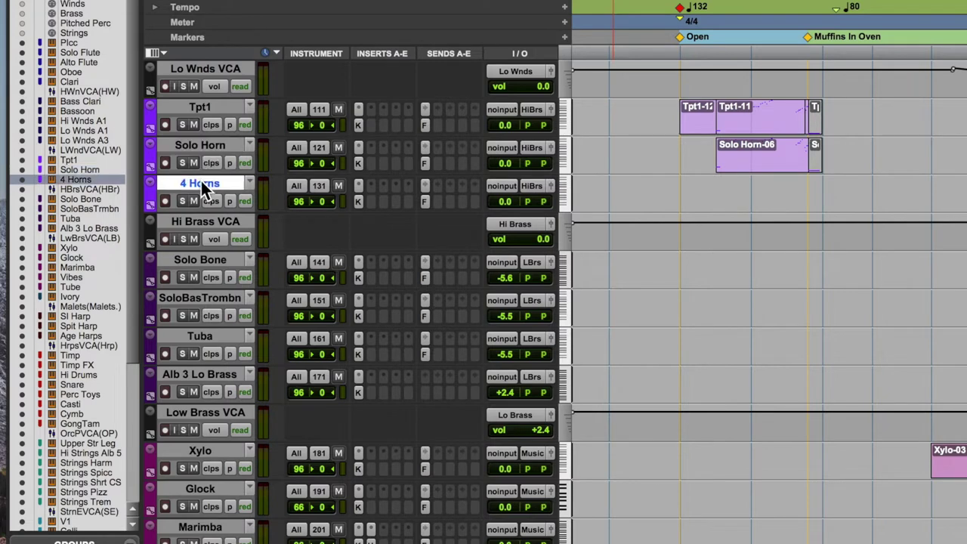
{"action": "key", "text": "Tab"}
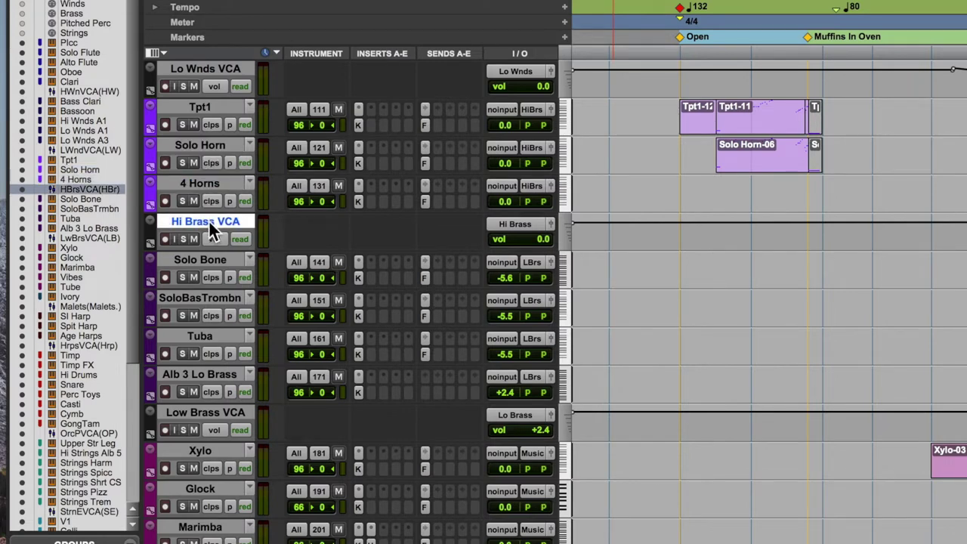
Step: Review the low brass tracks in turn, from Solo Bone through SoloBasTrombn and Tuba to Alb 3 Lo Brass
{"action": "key", "text": "Tab"}
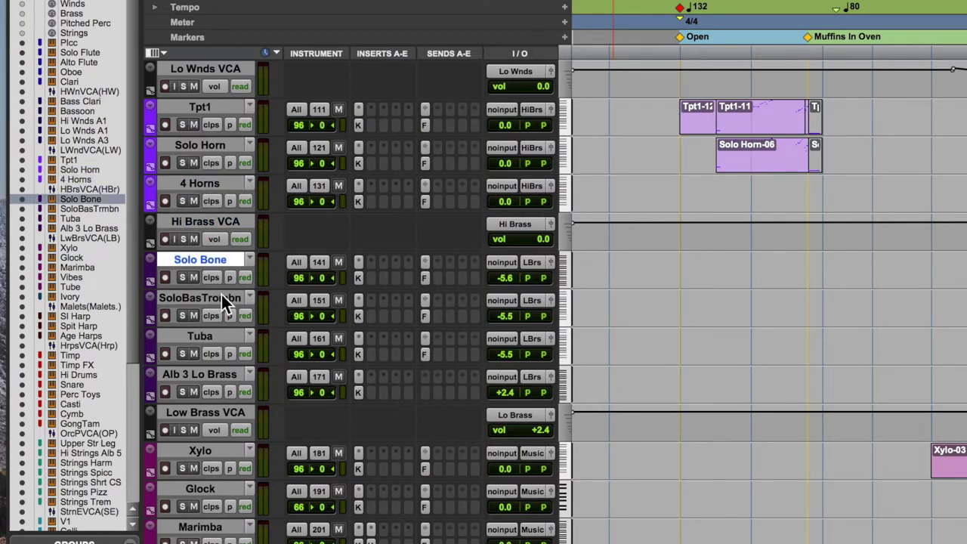
{"action": "key", "text": "Tab"}
{"action": "key", "text": "Tab"}
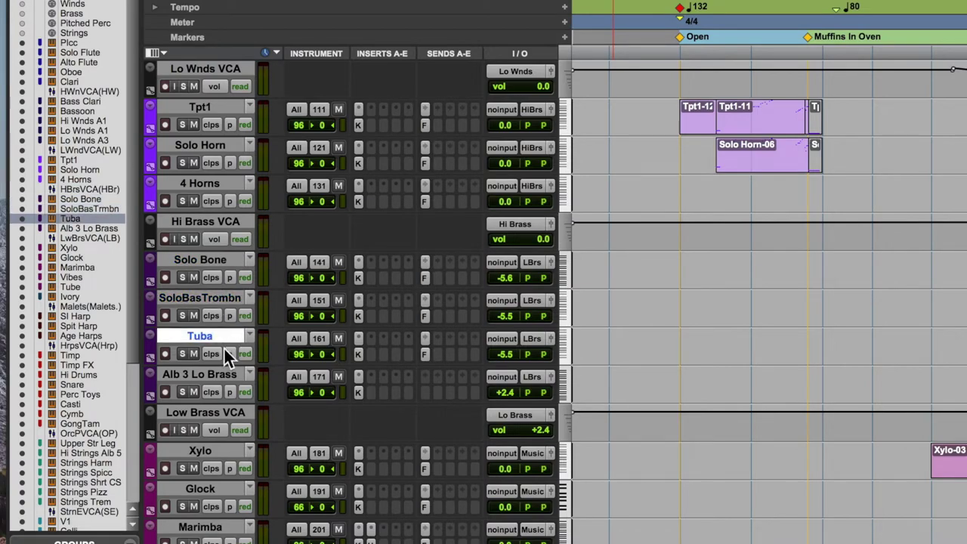
{"action": "key", "text": "Tab"}
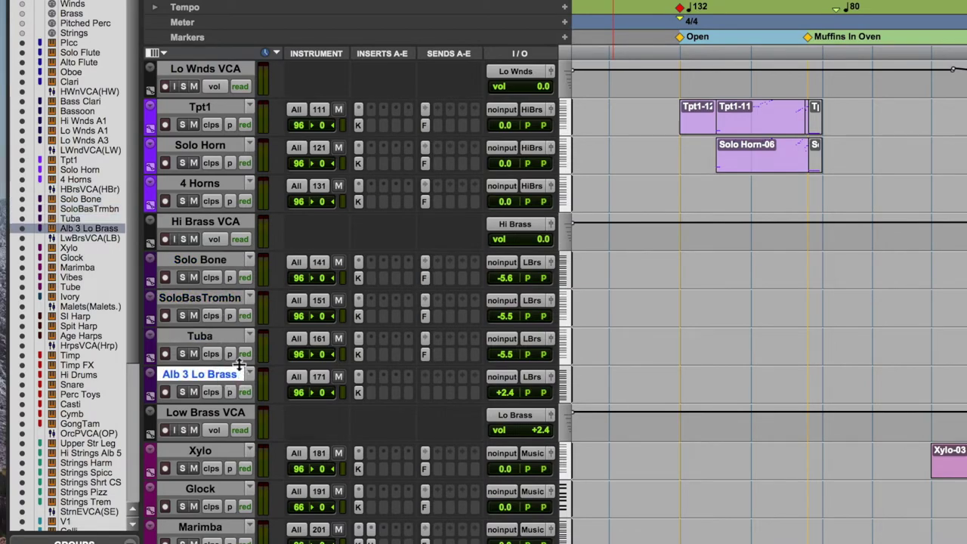
Step: Review the mallet tracks from Xylo to Tube and the Ivory track, including the plug-in inserted on Ivory
{"action": "scroll", "coordinate": [241, 363], "scroll_direction": "down", "scroll_amount": 5}
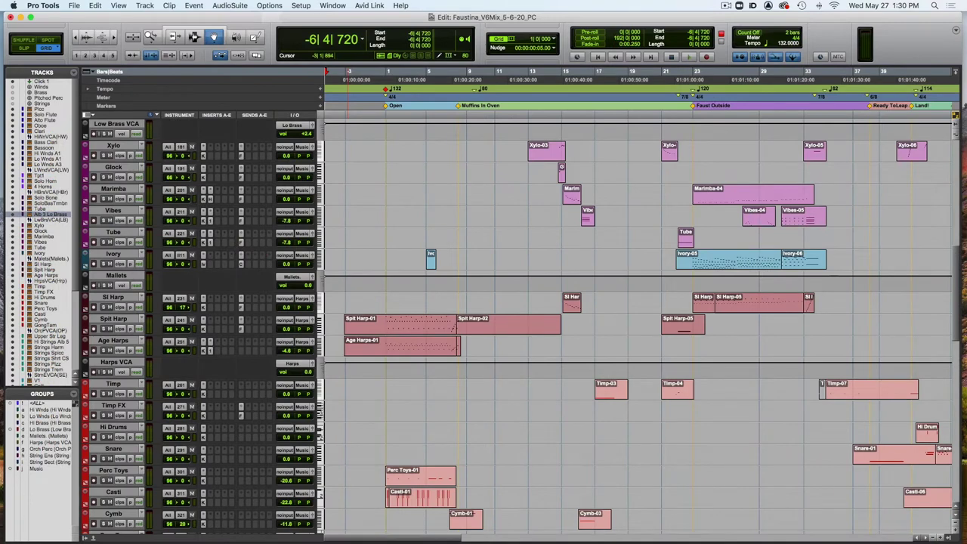
{"action": "scroll", "coordinate": [126, 106], "scroll_direction": "right", "scroll_amount": 2}
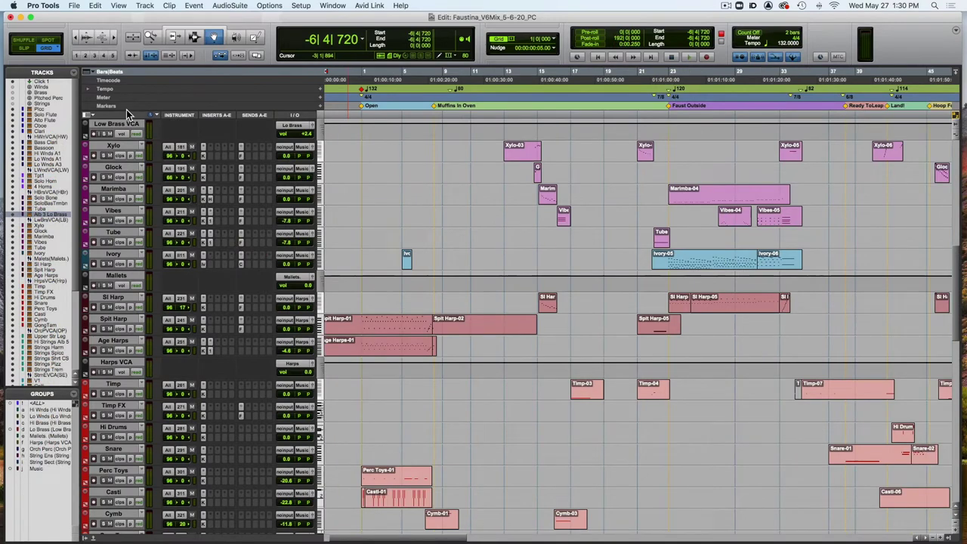
{"action": "left_click", "coordinate": [113, 146]}
{"action": "left_click", "coordinate": [126, 167]}
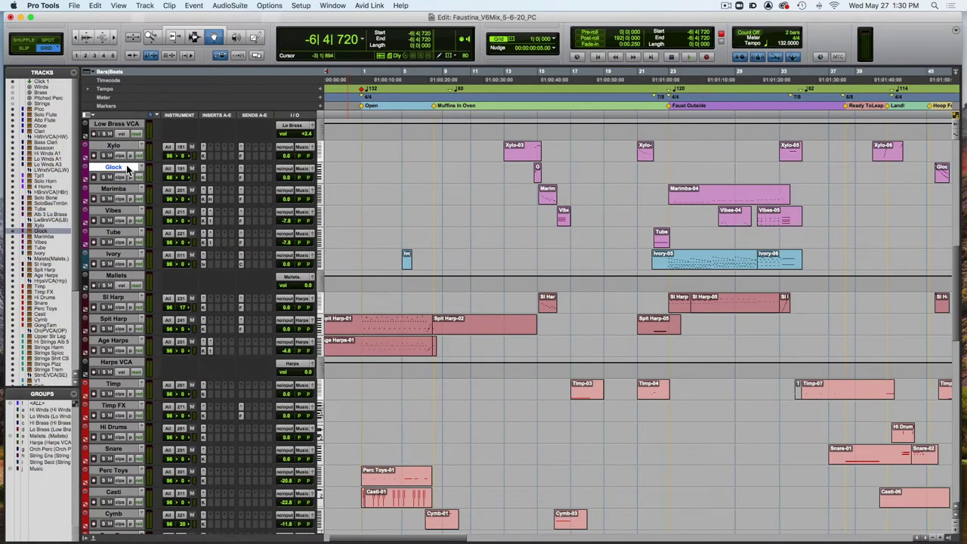
{"action": "left_click", "coordinate": [125, 191]}
{"action": "left_click", "coordinate": [128, 213]}
{"action": "left_click", "coordinate": [127, 233]}
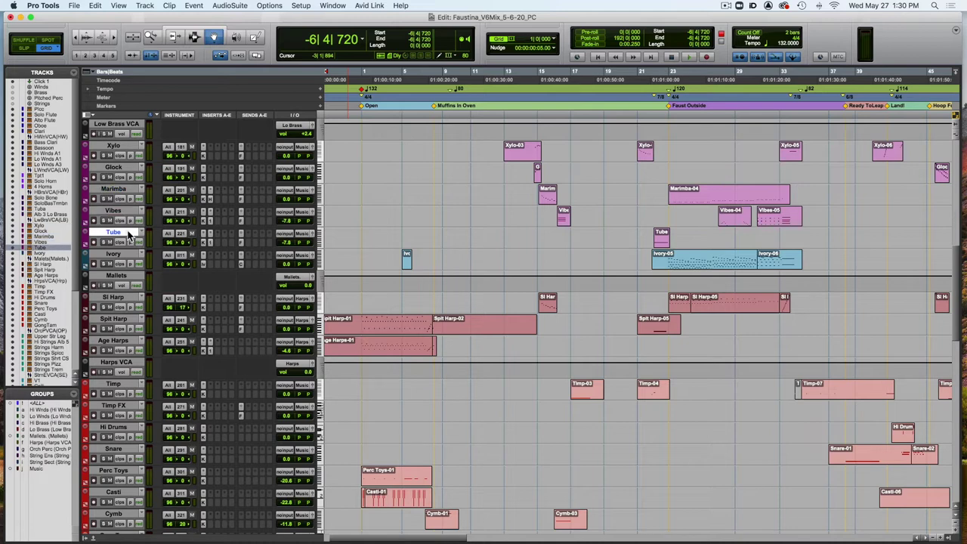
{"action": "left_click", "coordinate": [126, 254]}
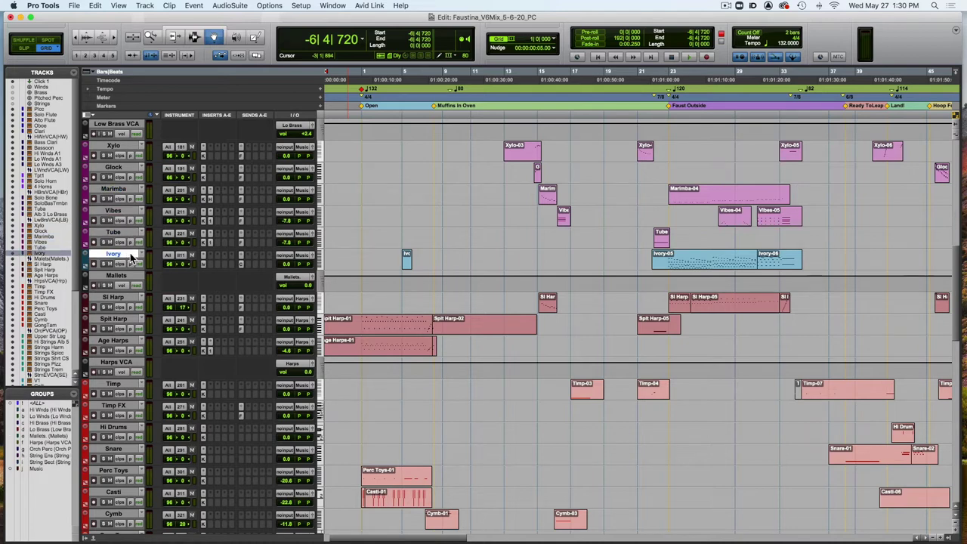
{"action": "left_click", "coordinate": [202, 263]}
{"action": "left_click", "coordinate": [205, 264]}
Step: View the Kontakt instrument on the SI Harp track, close it, and go through the remaining harp tracks
{"action": "left_click", "coordinate": [123, 294]}
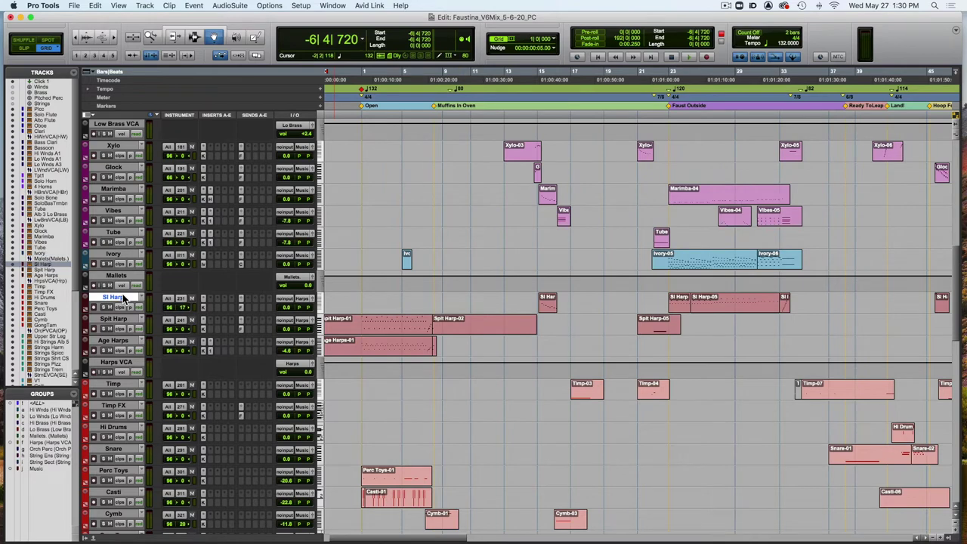
{"action": "left_click", "coordinate": [202, 308]}
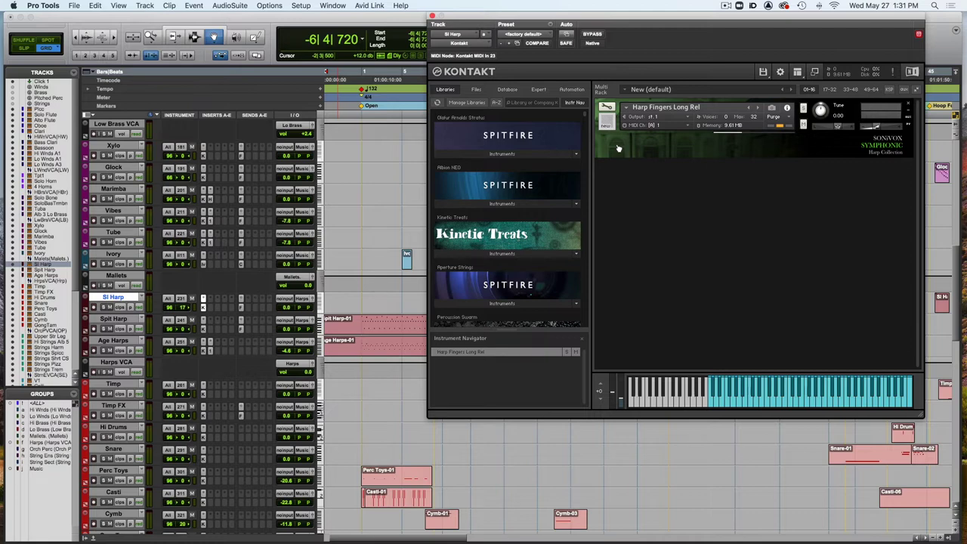
{"action": "scroll", "coordinate": [200, 261], "scroll_direction": "up", "scroll_amount": 1}
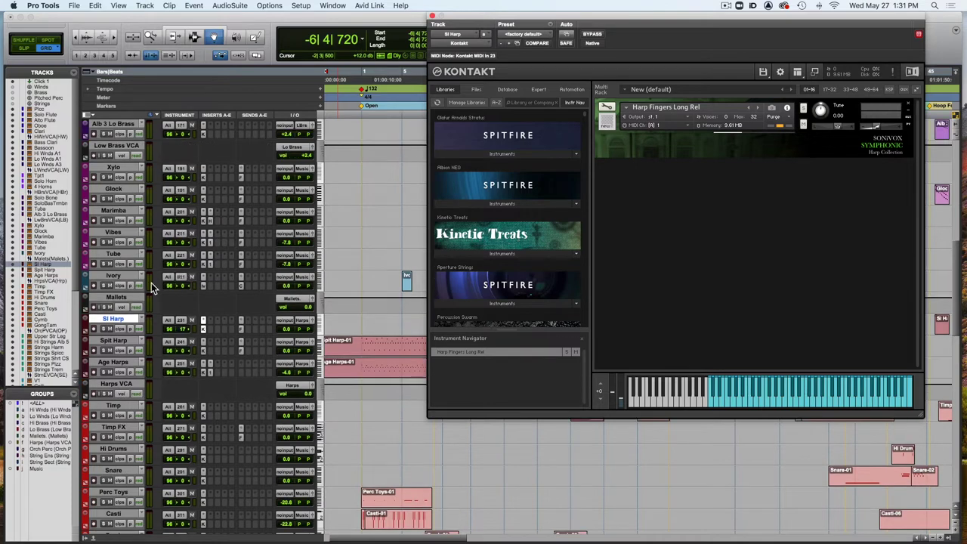
{"action": "left_click", "coordinate": [95, 328]}
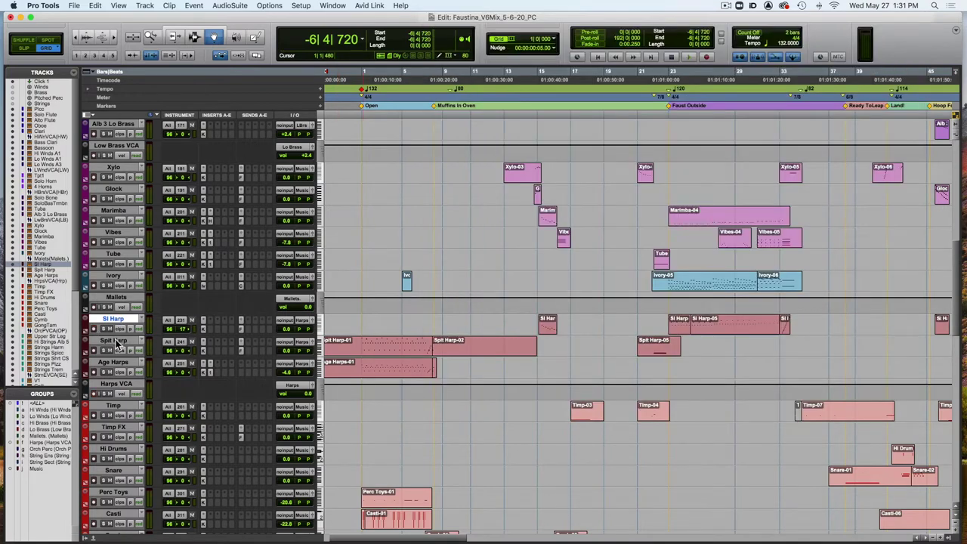
{"action": "left_click", "coordinate": [118, 342]}
{"action": "left_click", "coordinate": [113, 363]}
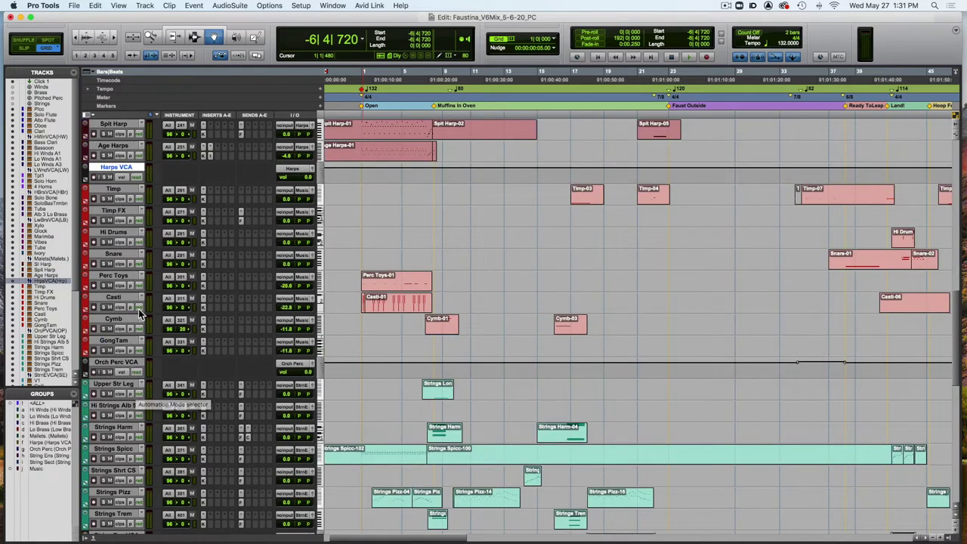
Step: Go through the orchestral percussion tracks by selecting each one from Timp down to GongTam
{"action": "left_click", "coordinate": [125, 188]}
{"action": "scroll", "coordinate": [123, 204], "scroll_direction": "down", "scroll_amount": 1}
{"action": "left_click", "coordinate": [123, 212]}
{"action": "left_click", "coordinate": [123, 189]}
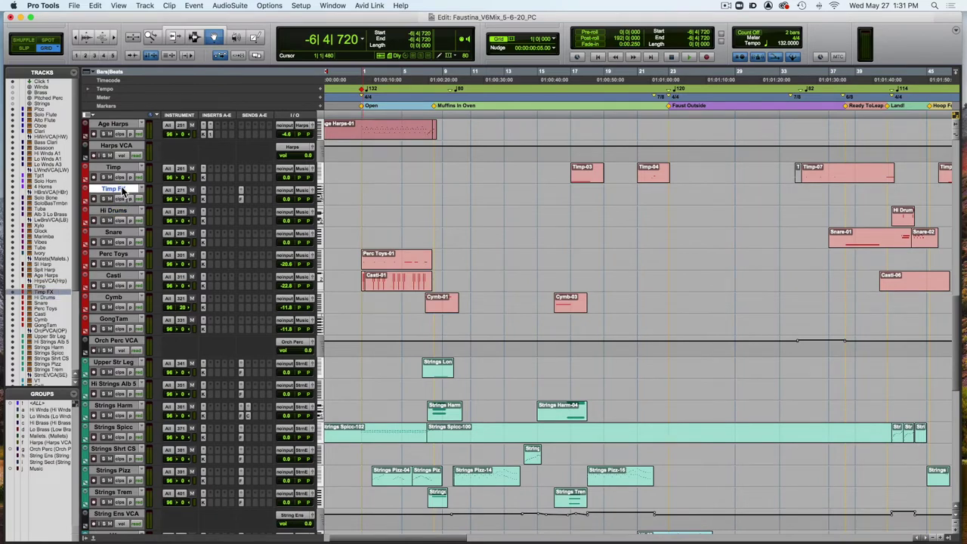
{"action": "left_click", "coordinate": [122, 211]}
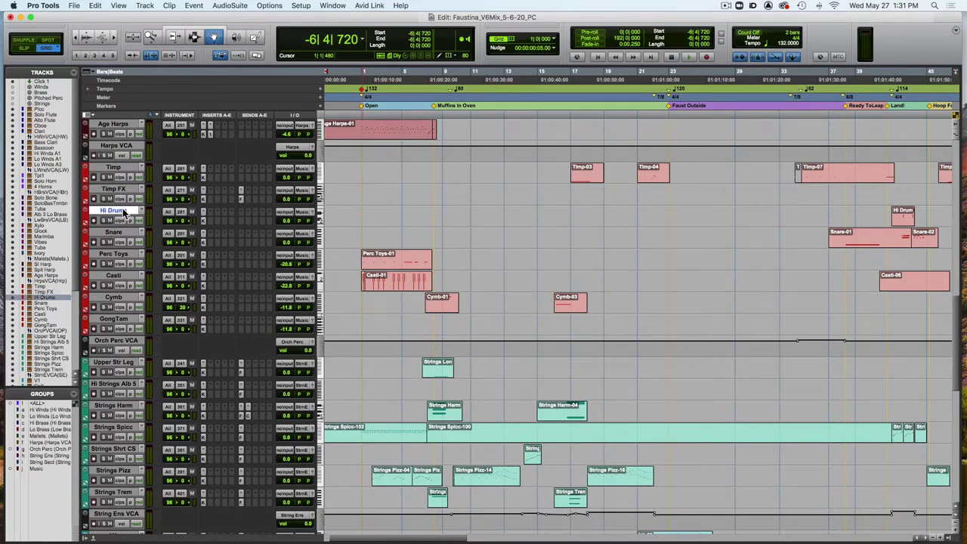
{"action": "left_click", "coordinate": [123, 232]}
{"action": "left_click", "coordinate": [124, 253]}
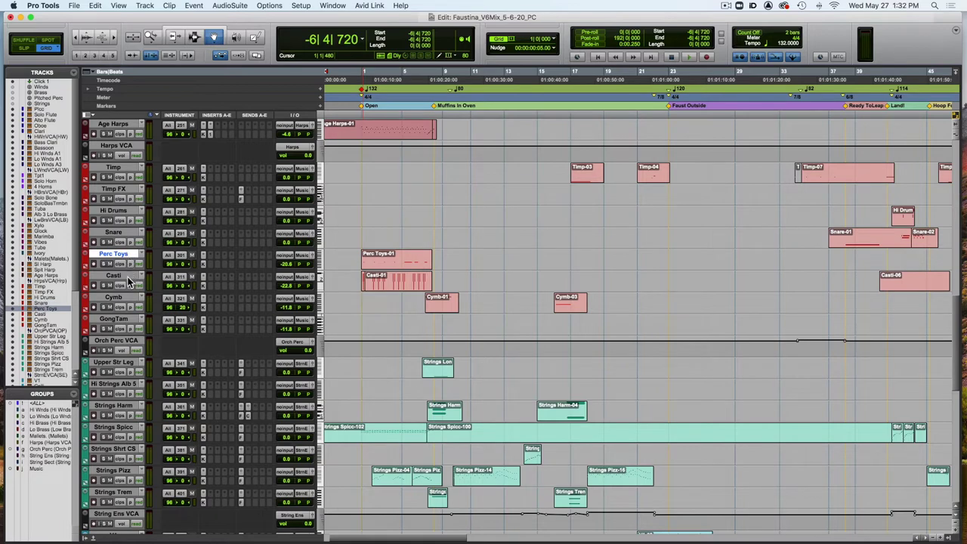
{"action": "left_click", "coordinate": [126, 277]}
{"action": "left_click", "coordinate": [125, 297]}
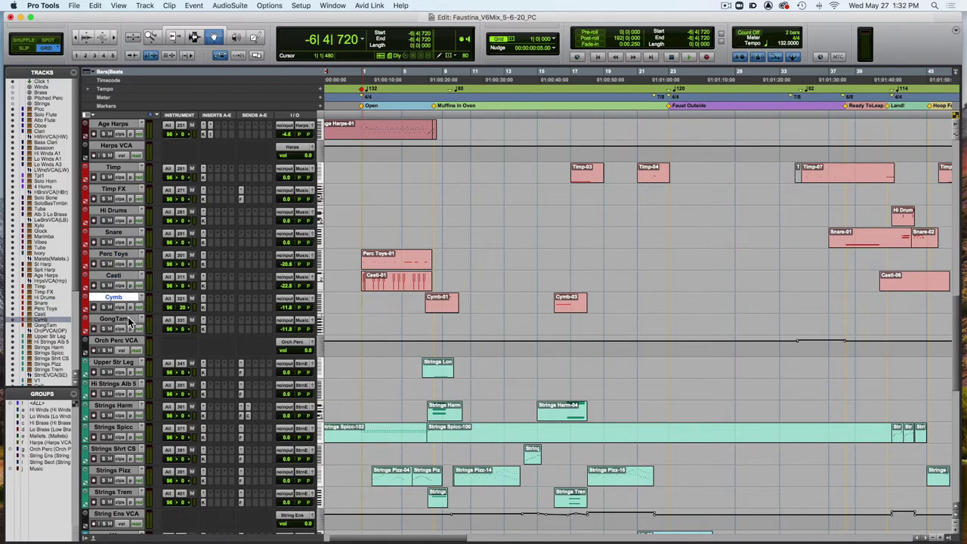
{"action": "left_click", "coordinate": [121, 319]}
Step: View the plug-in on each effects return in turn: FF Hall, Plate, PCM Chamber, H Delay and EchoBoy
{"action": "scroll", "coordinate": [142, 343], "scroll_direction": "down", "scroll_amount": 5}
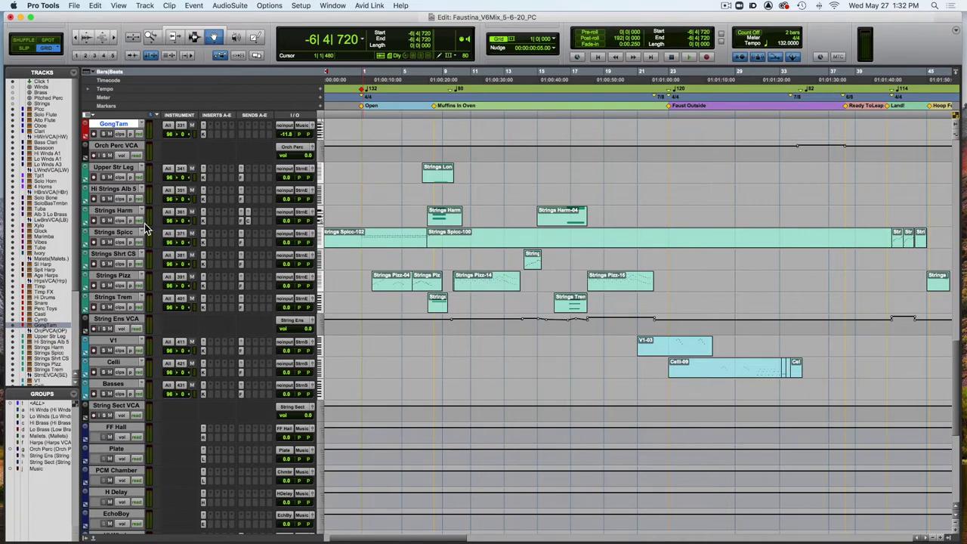
{"action": "scroll", "coordinate": [145, 226], "scroll_direction": "down", "scroll_amount": 6}
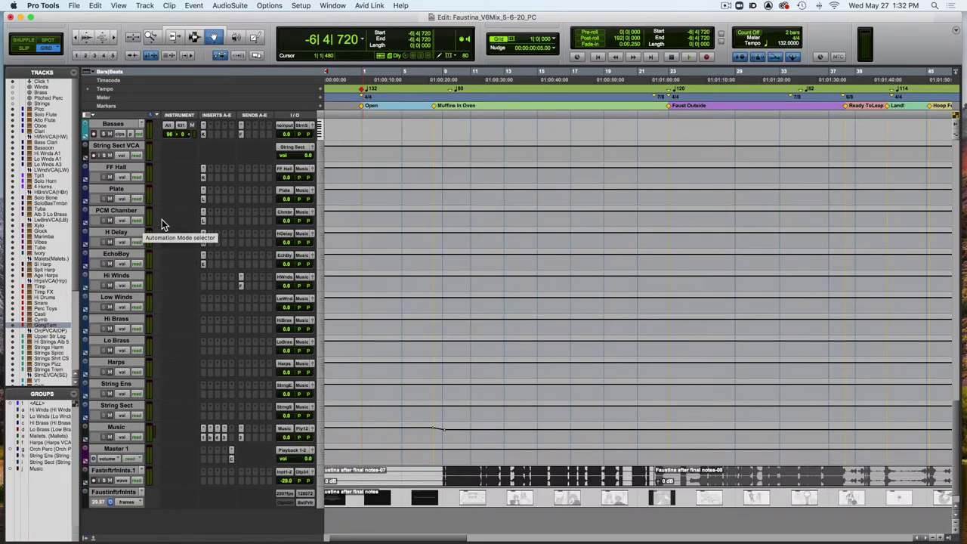
{"action": "left_click", "coordinate": [203, 176]}
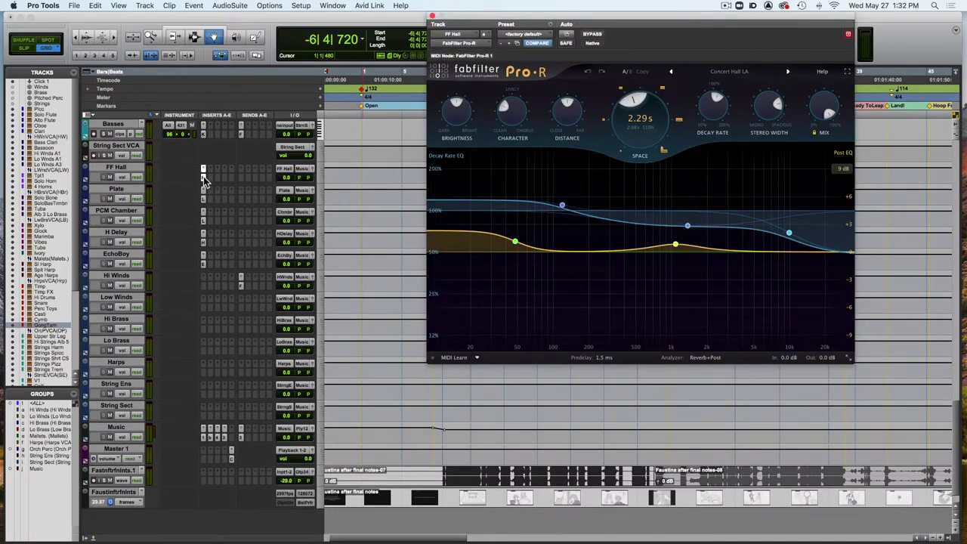
{"action": "left_click", "coordinate": [202, 195]}
{"action": "left_click", "coordinate": [200, 216]}
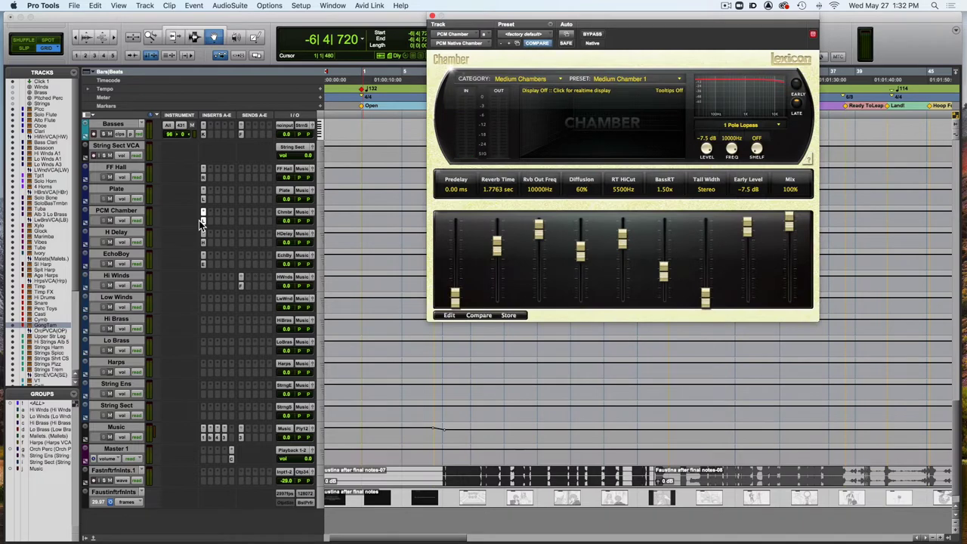
{"action": "left_click", "coordinate": [203, 235]}
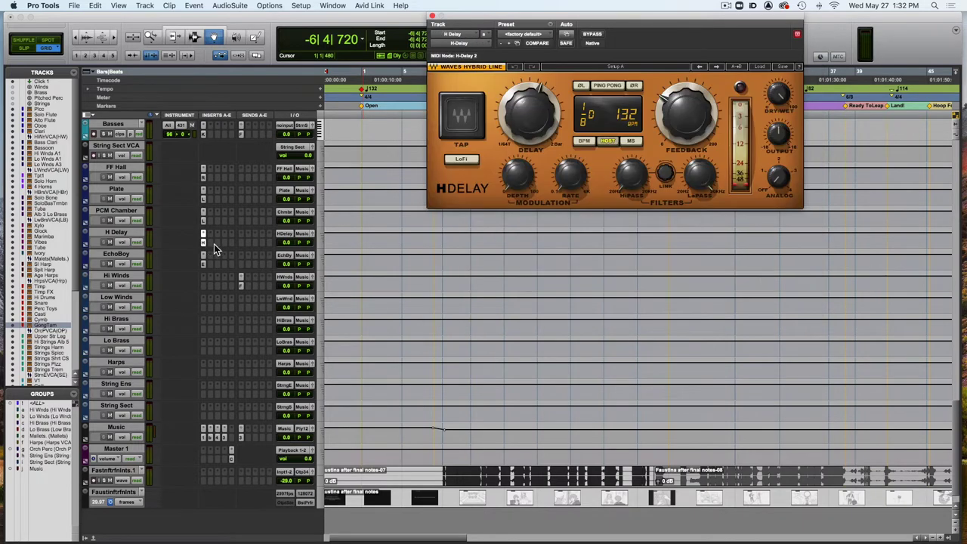
{"action": "left_click", "coordinate": [205, 264]}
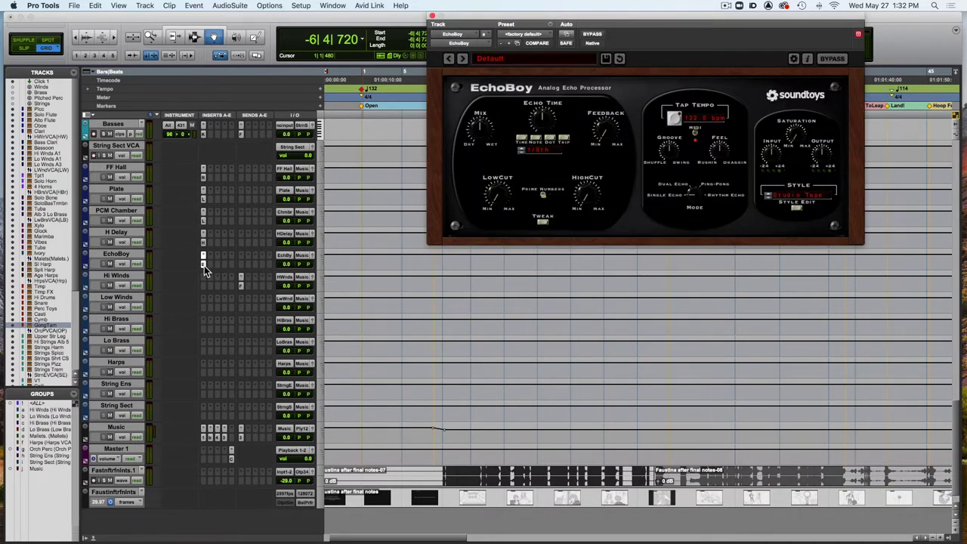
Step: Select the section submix tracks from Hi Winds through String Sect to review them as a group
{"action": "left_click", "coordinate": [125, 275]}
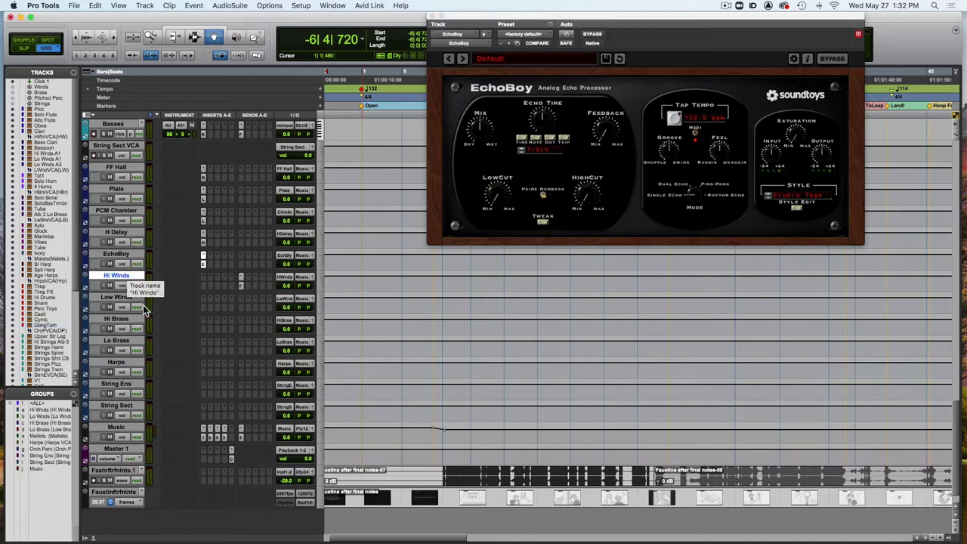
{"action": "left_click", "coordinate": [121, 406], "text": "shift"}
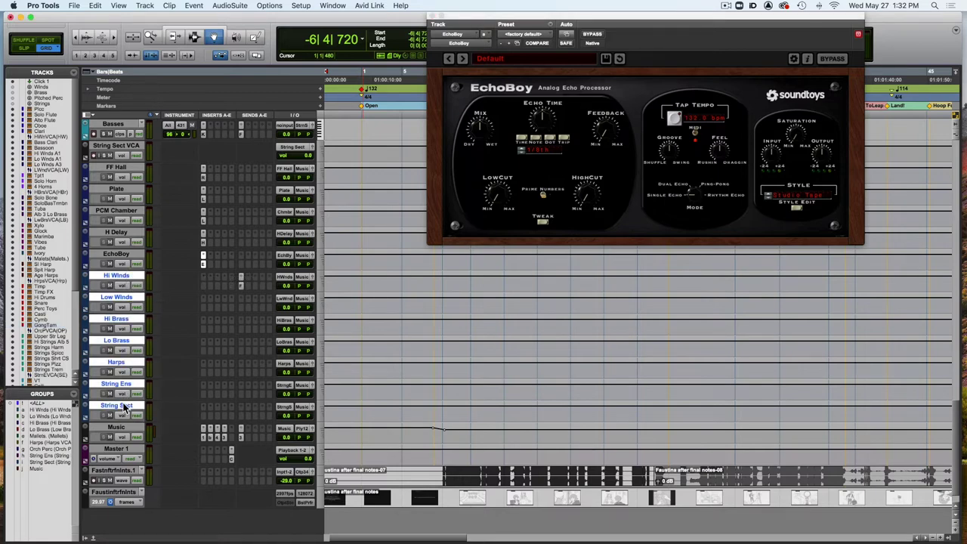
{"action": "left_click", "coordinate": [125, 408]}
Step: Enlarge the Music track and view its insert plug-ins in turn: EQP-1A, bx_XL V2, C4 and the L3 limiter
{"action": "left_click", "coordinate": [135, 425]}
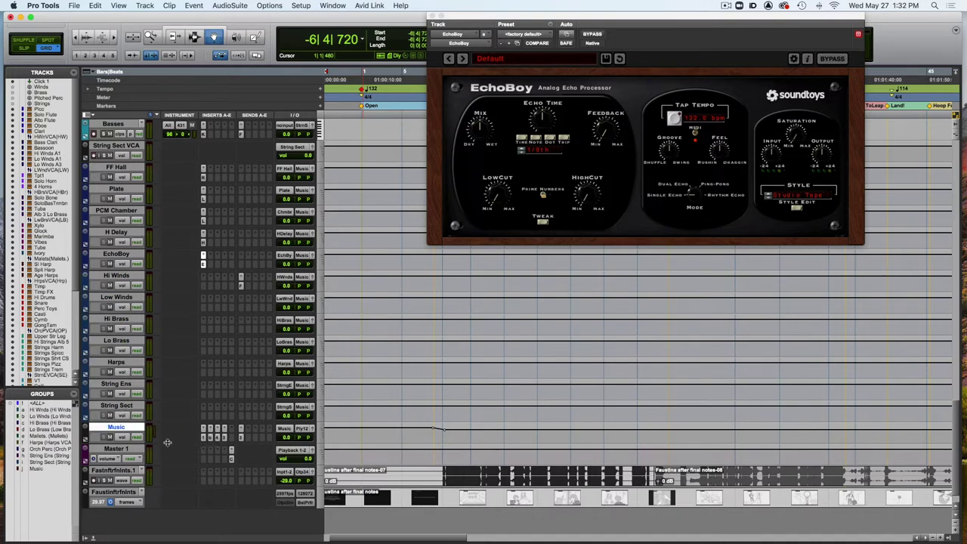
{"action": "left_click_drag", "start_coordinate": [177, 444], "coordinate": [182, 498]}
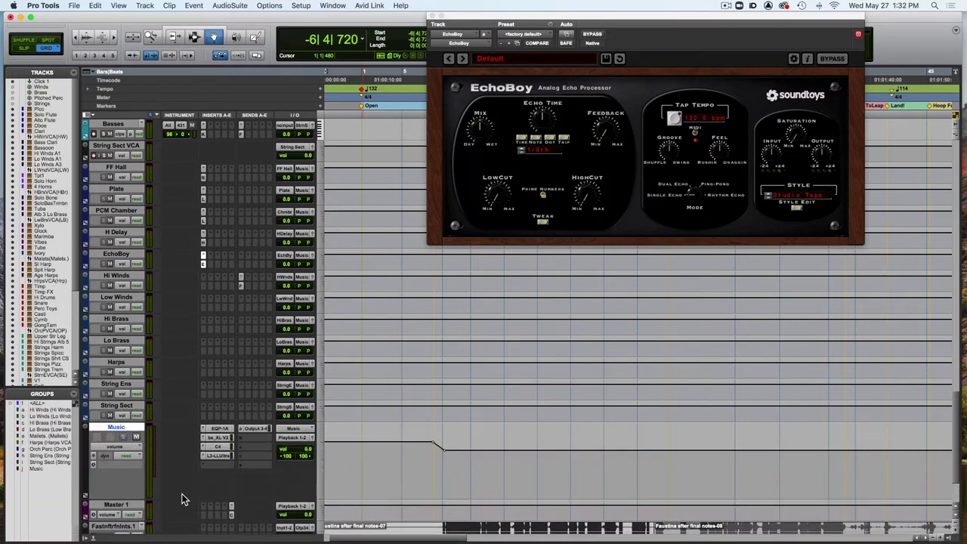
{"action": "left_click", "coordinate": [219, 429]}
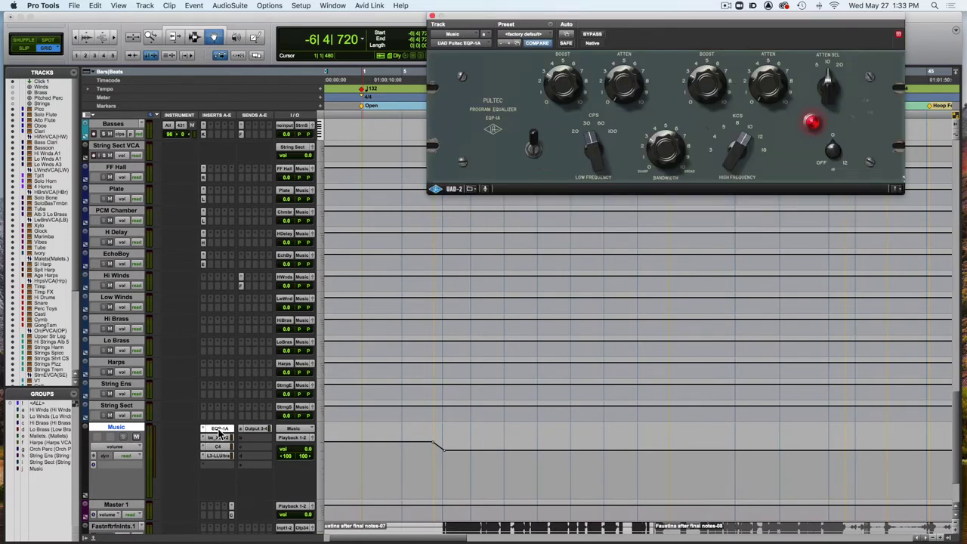
{"action": "left_click", "coordinate": [231, 438]}
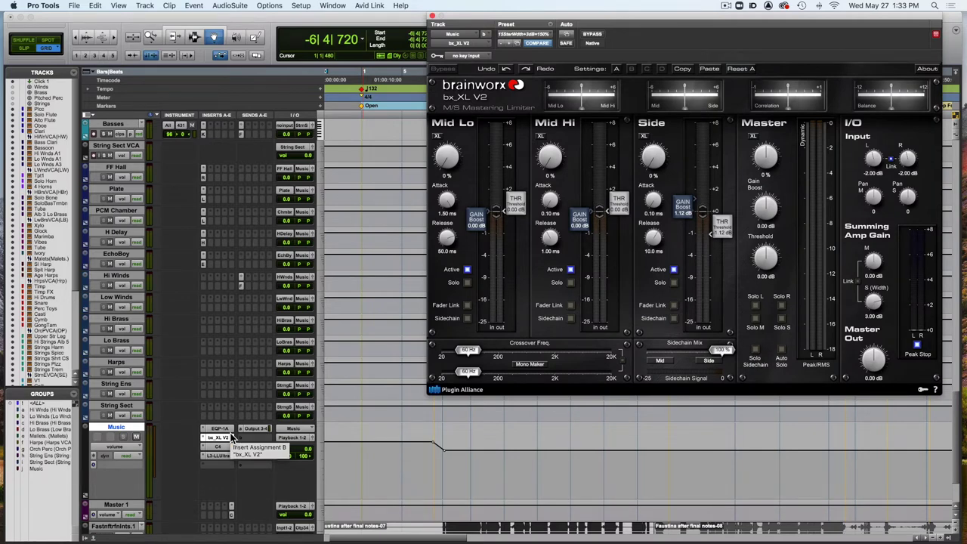
{"action": "left_click", "coordinate": [221, 446]}
{"action": "left_click", "coordinate": [221, 456]}
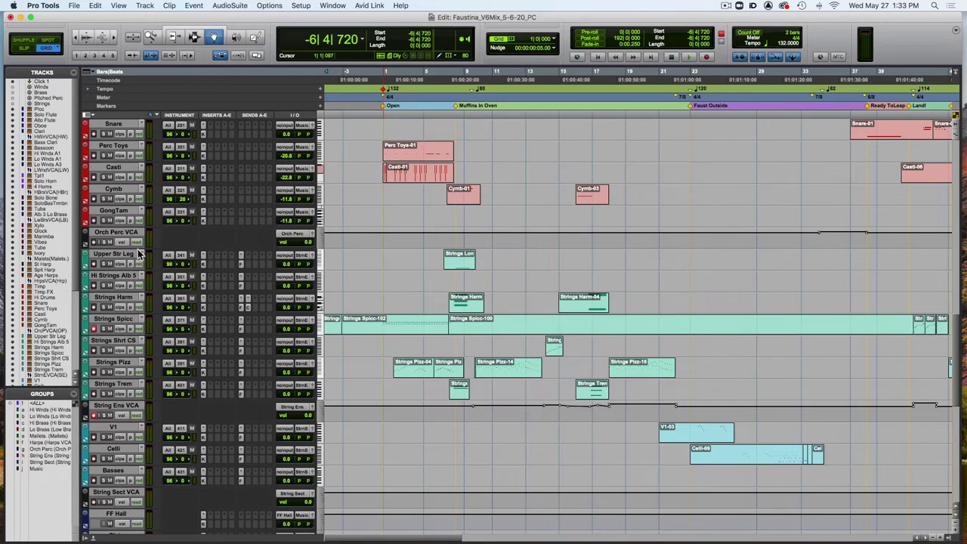
{"action": "scroll", "coordinate": [138, 249], "scroll_direction": "down", "scroll_amount": 2}
{"action": "scroll", "coordinate": [137, 254], "scroll_direction": "down", "scroll_amount": 1}
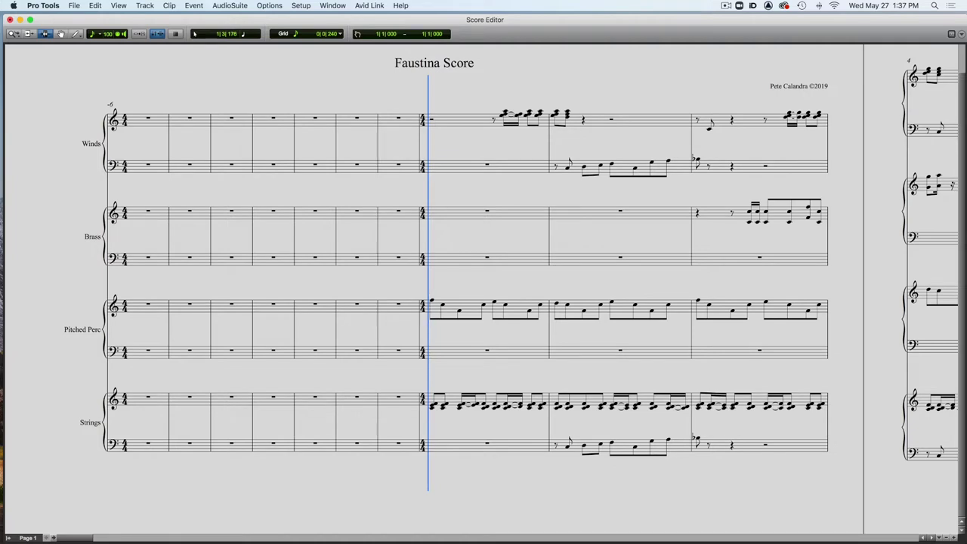
Step: Highlight the opening Winds phrase across bars 1 and 2 of the score, and clear the selection
{"action": "left_click", "coordinate": [490, 112]}
{"action": "left_click_drag", "start_coordinate": [491, 108], "coordinate": [574, 107]}
{"action": "left_click", "coordinate": [502, 106]}
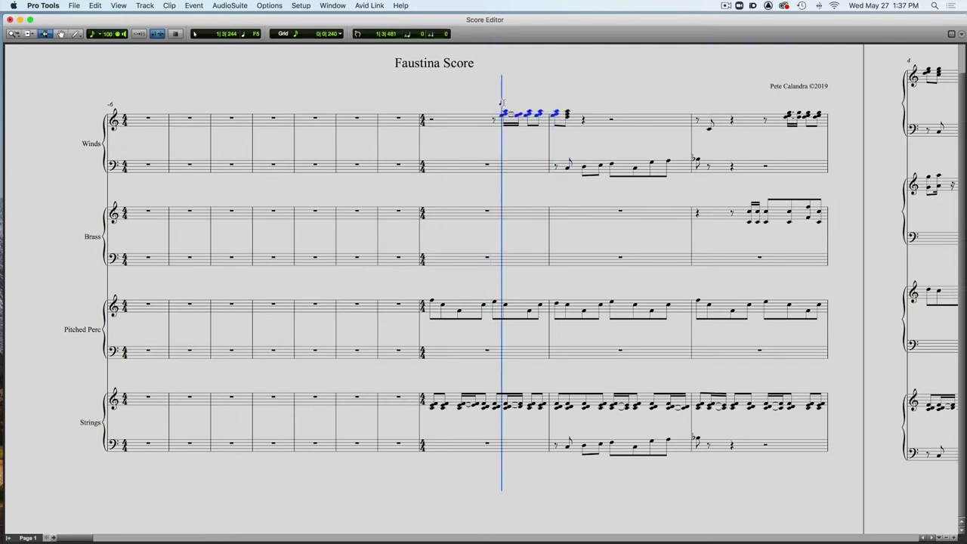
{"action": "left_click", "coordinate": [484, 119]}
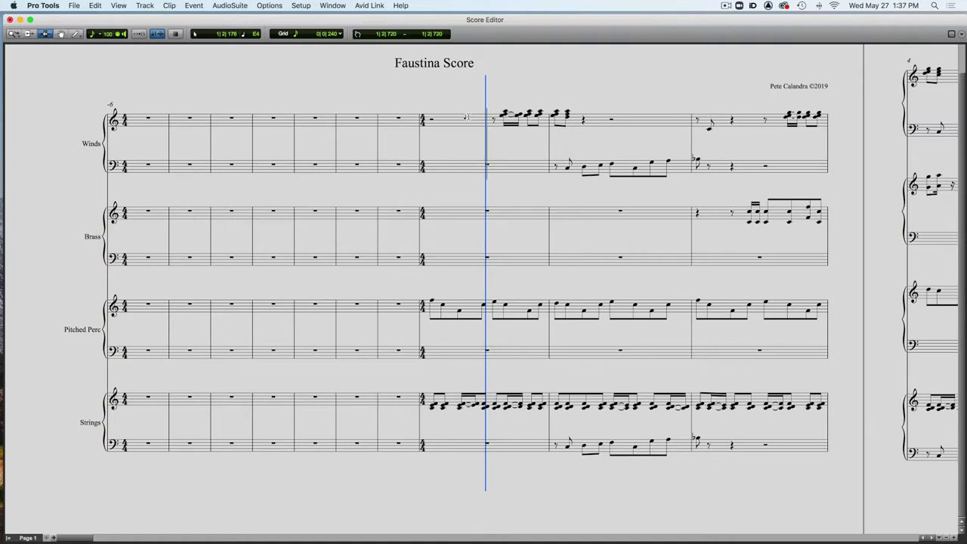
Step: Play the opening bars of the score from 0|4|240, just before bar 1, and stop playback
{"action": "scroll", "coordinate": [461, 136], "scroll_direction": "right", "scroll_amount": 2}
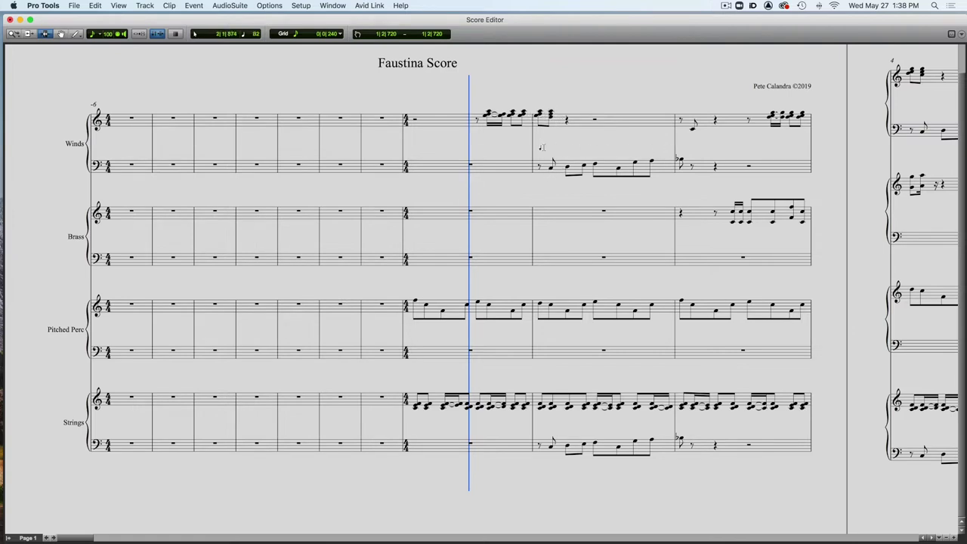
{"action": "left_click", "coordinate": [395, 142]}
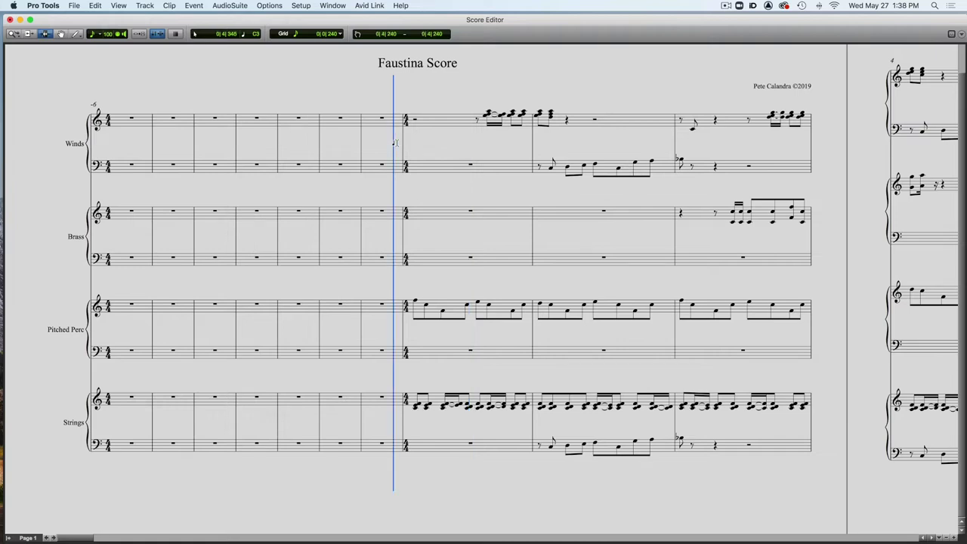
{"action": "key", "text": "space"}
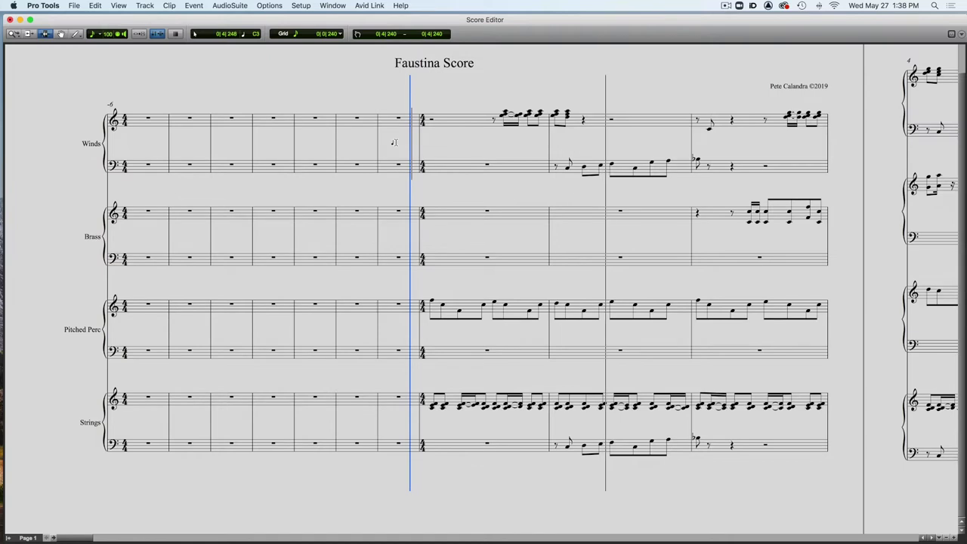
{"action": "key", "text": "space"}
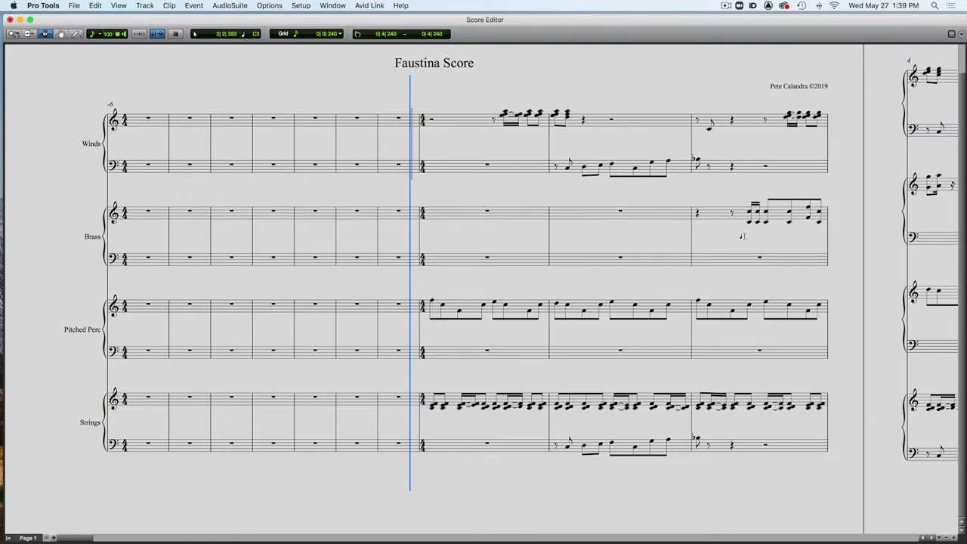
Step: Play the score from the start of bar 1, and mark the Pitched Perc run across bars 7 and 8
{"action": "scroll", "coordinate": [680, 241], "scroll_direction": "right", "scroll_amount": 5}
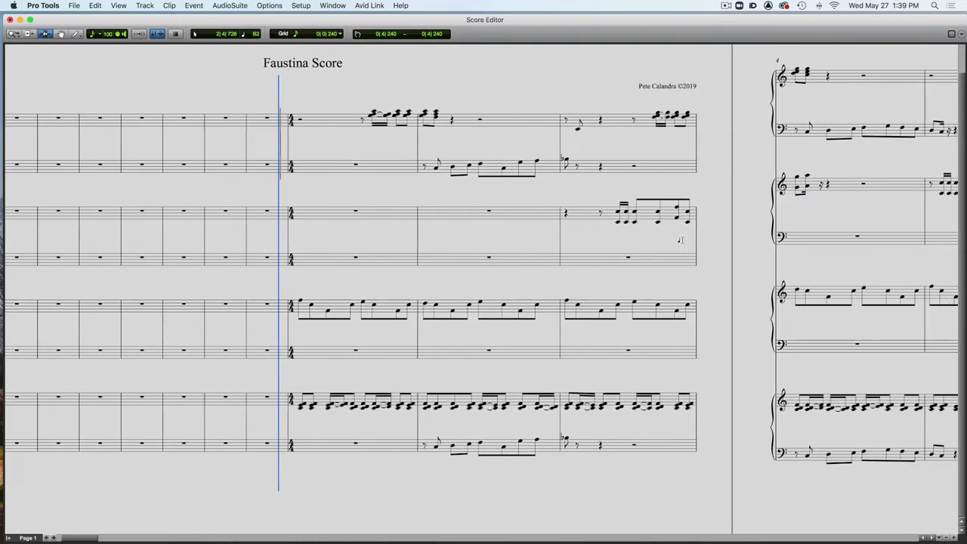
{"action": "scroll", "coordinate": [680, 241], "scroll_direction": "right", "scroll_amount": 3}
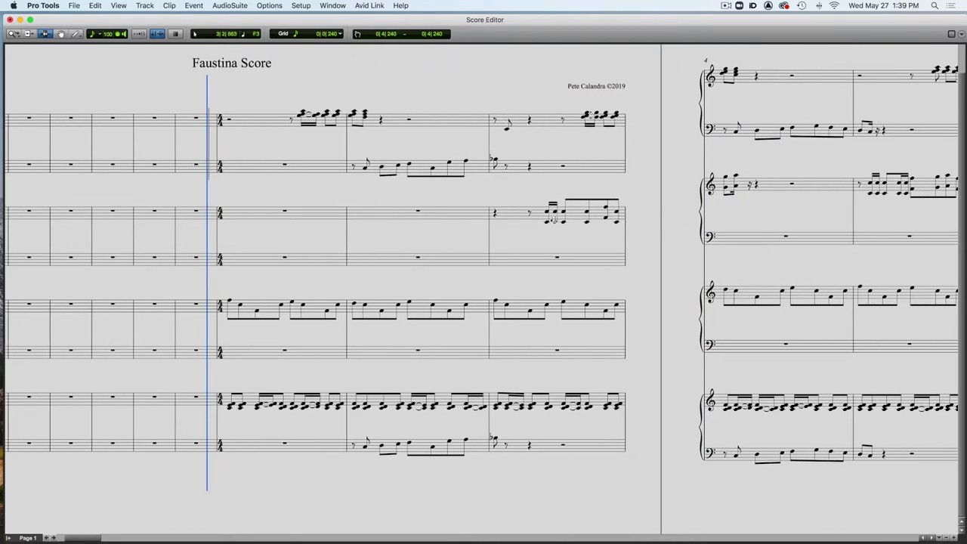
{"action": "scroll", "coordinate": [538, 219], "scroll_direction": "left", "scroll_amount": 8}
{"action": "key", "text": "space"}
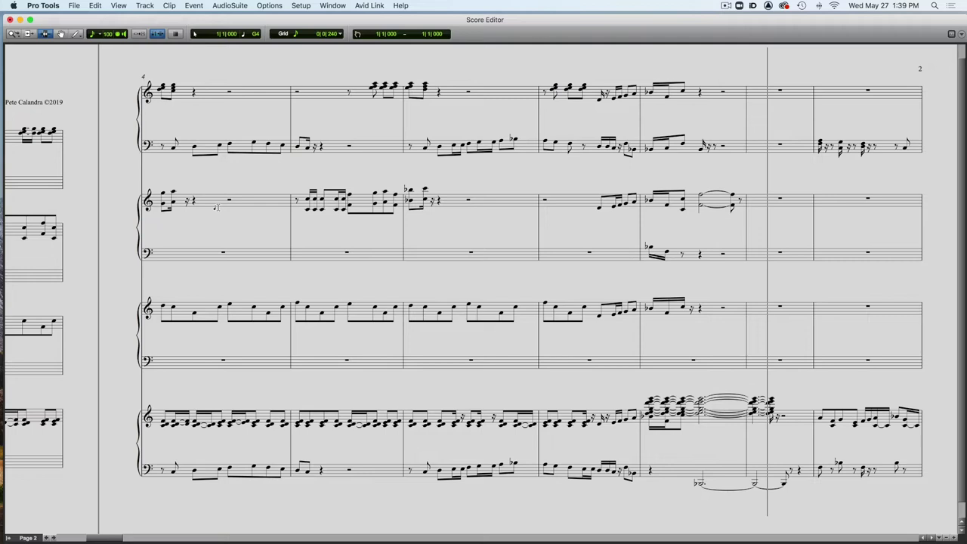
{"action": "key", "text": "space"}
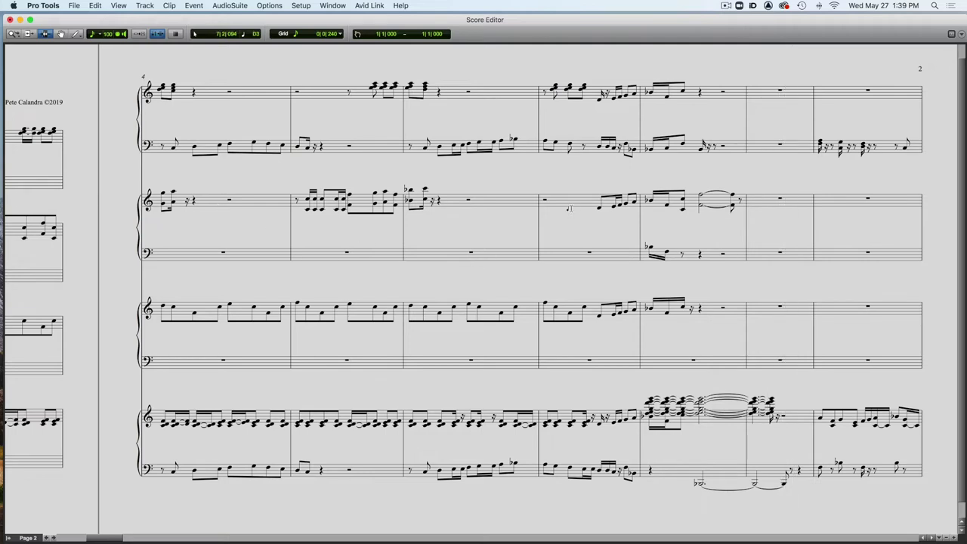
{"action": "scroll", "coordinate": [751, 203], "scroll_direction": "up", "scroll_amount": 1}
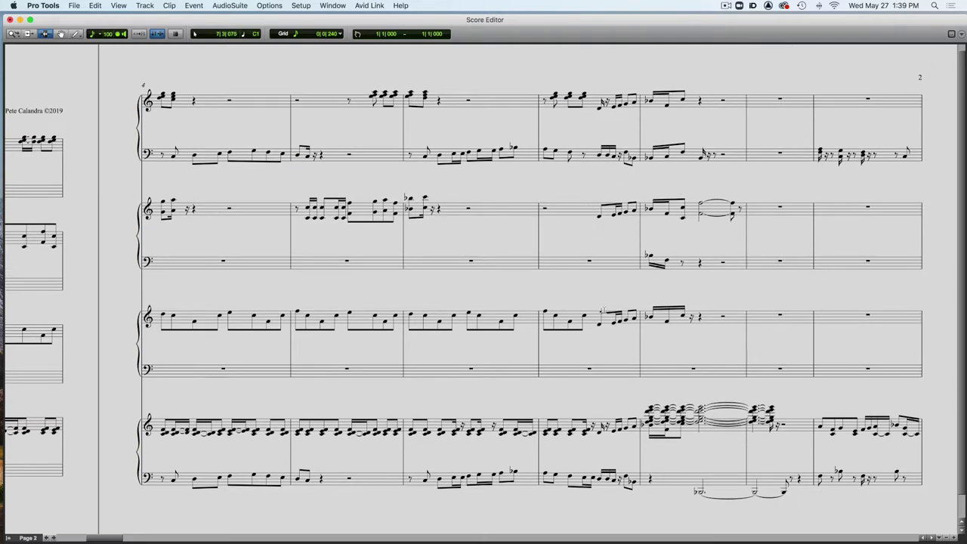
{"action": "left_click_drag", "start_coordinate": [696, 302], "coordinate": [596, 378]}
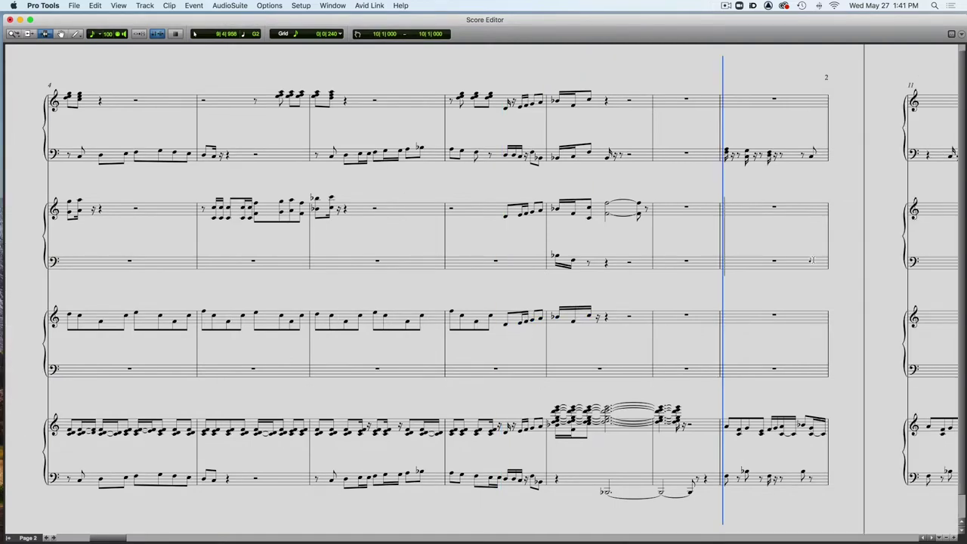
Step: Play the score from the start of bar 10, stop, and look over the passage from bar 10 to bar 19
{"action": "key", "text": "space"}
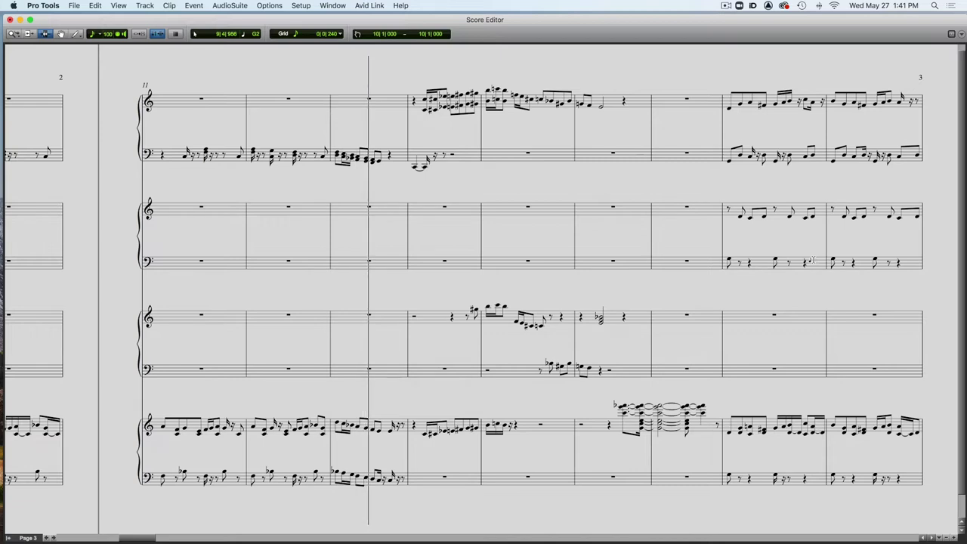
{"action": "key", "text": "space"}
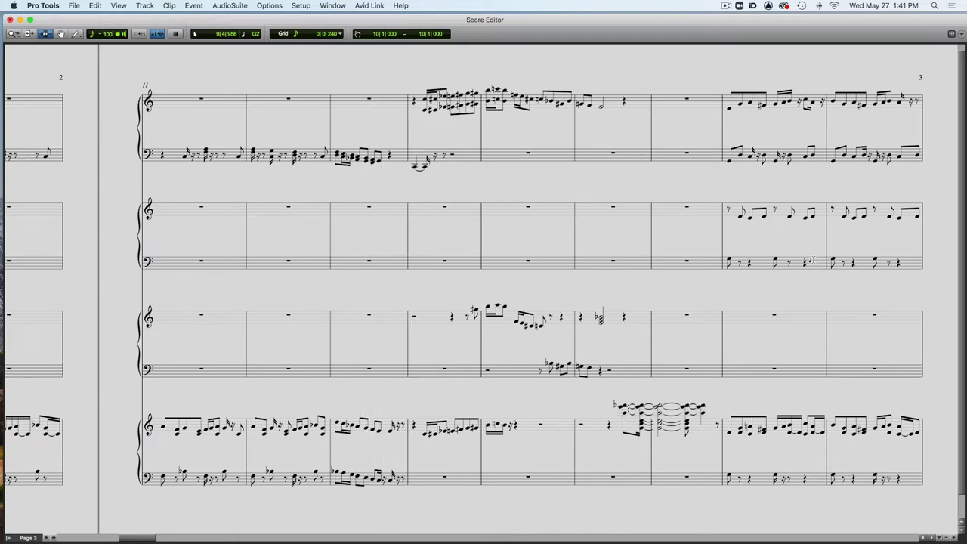
{"action": "scroll", "coordinate": [812, 260], "scroll_direction": "right", "scroll_amount": 2}
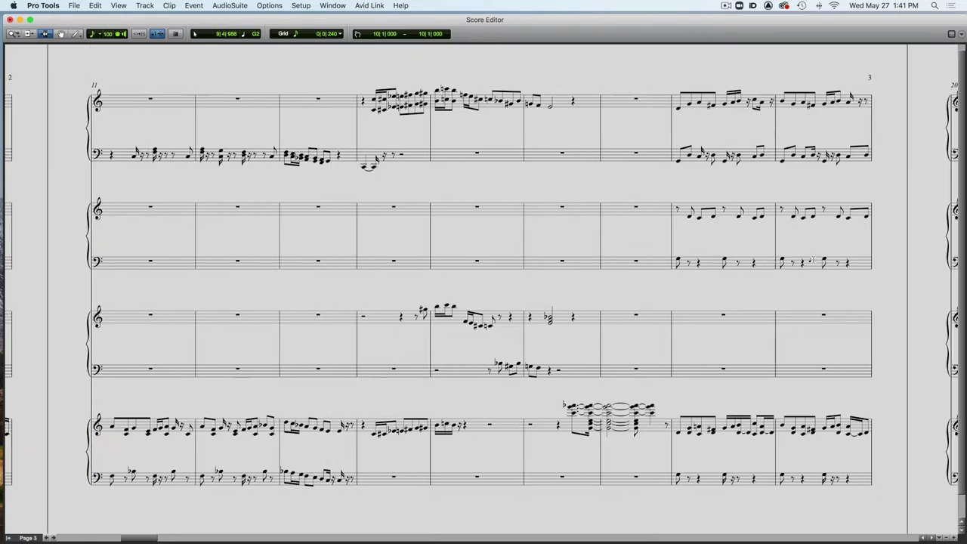
{"action": "scroll", "coordinate": [813, 260], "scroll_direction": "left", "scroll_amount": 6}
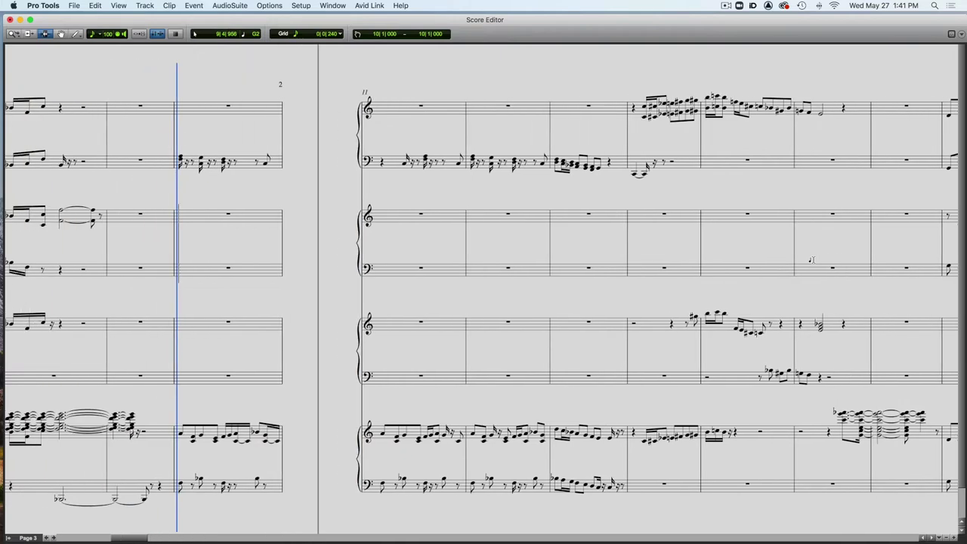
{"action": "scroll", "coordinate": [812, 260], "scroll_direction": "left", "scroll_amount": 2}
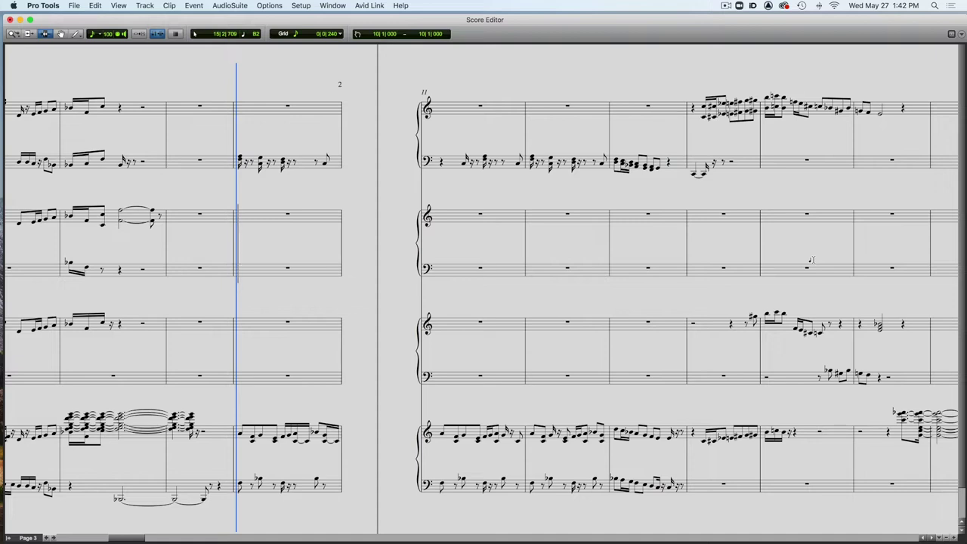
{"action": "scroll", "coordinate": [700, 210], "scroll_direction": "right", "scroll_amount": 2}
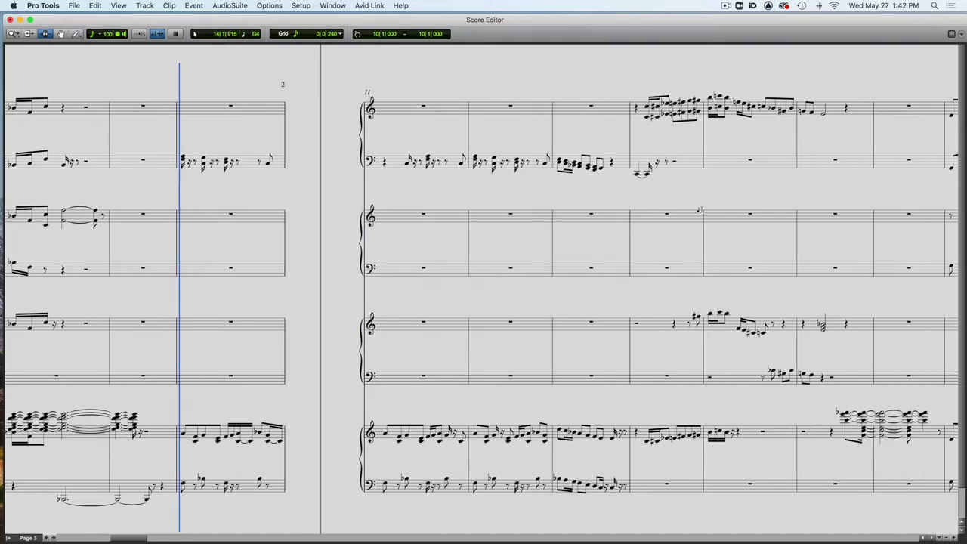
Step: Play the fast Winds passage from the start of bar 14 and stop playback
{"action": "left_click", "coordinate": [613, 103]}
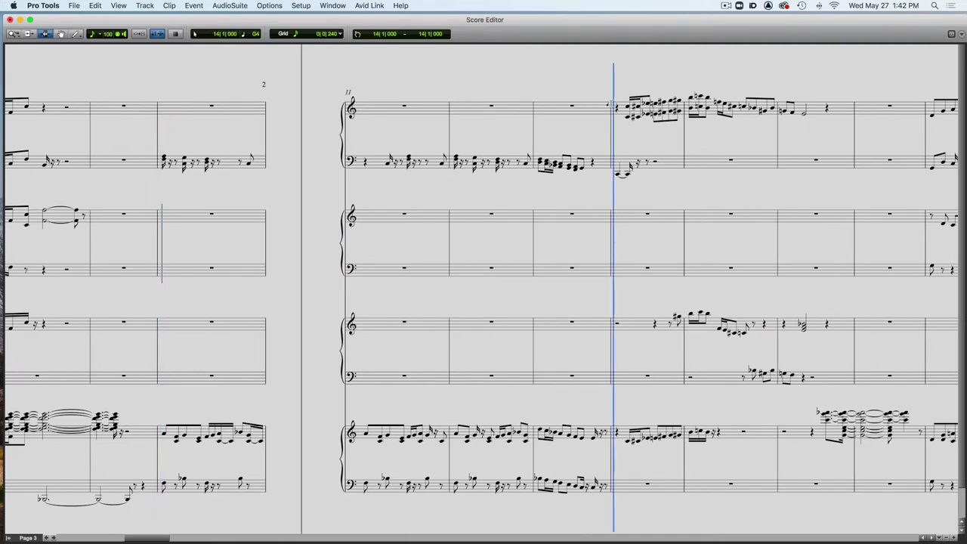
{"action": "key", "text": "space"}
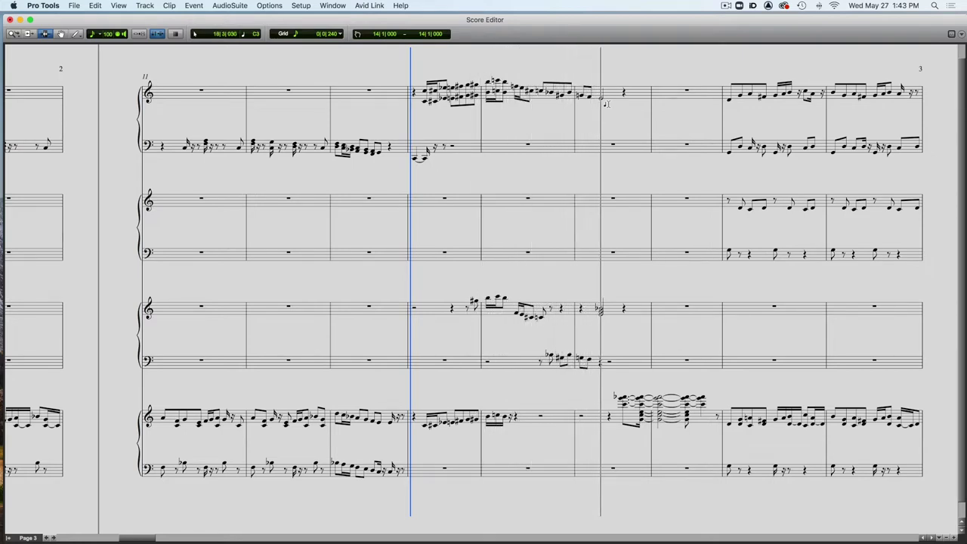
{"action": "key", "text": "space"}
{"action": "scroll", "coordinate": [436, 138], "scroll_direction": "up", "scroll_amount": 1}
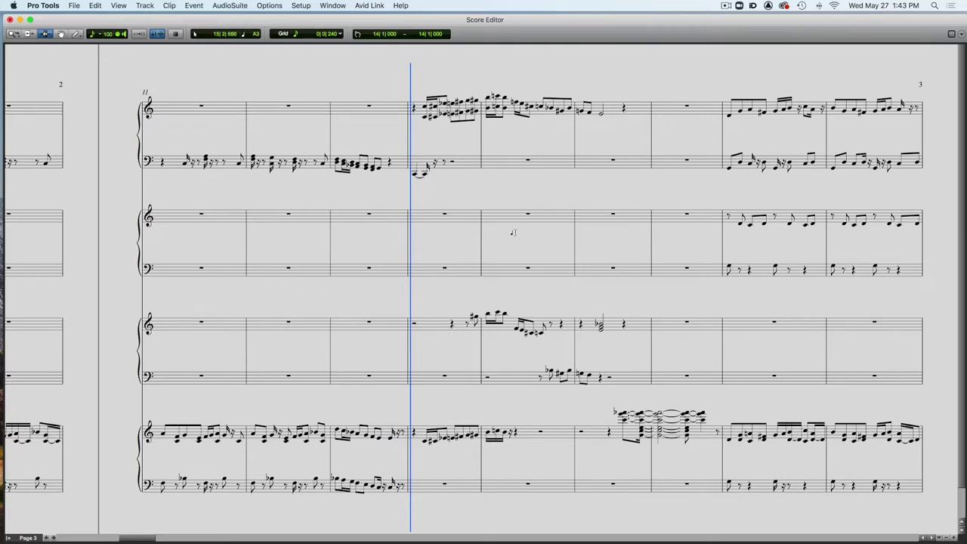
Step: Play the Pitched Perc run in bars 14 and 15 from 14|3|240, and replay the passage from the start of bar 14
{"action": "left_click_drag", "start_coordinate": [465, 313], "coordinate": [553, 388]}
{"action": "left_click", "coordinate": [450, 318]}
{"action": "key", "text": "space"}
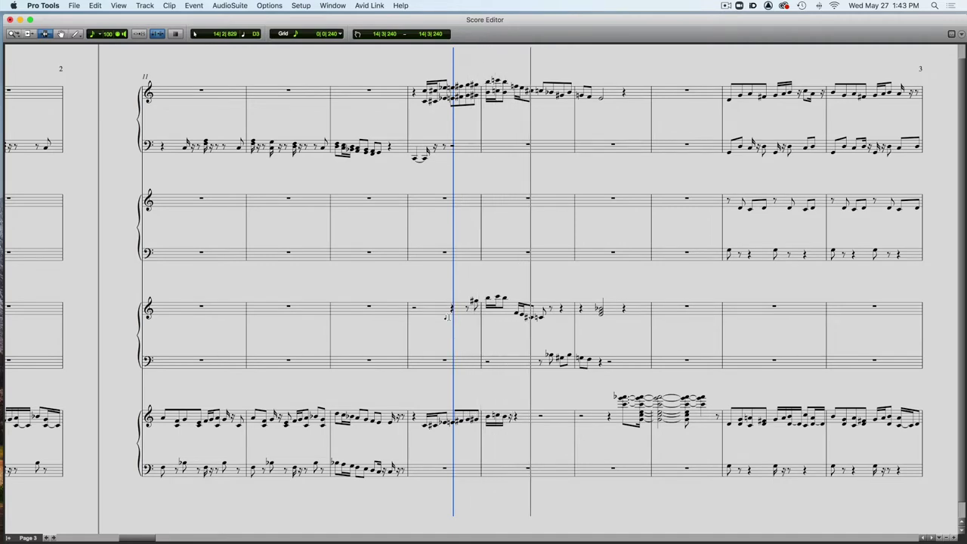
{"action": "key", "text": "space"}
{"action": "left_click", "coordinate": [406, 291]}
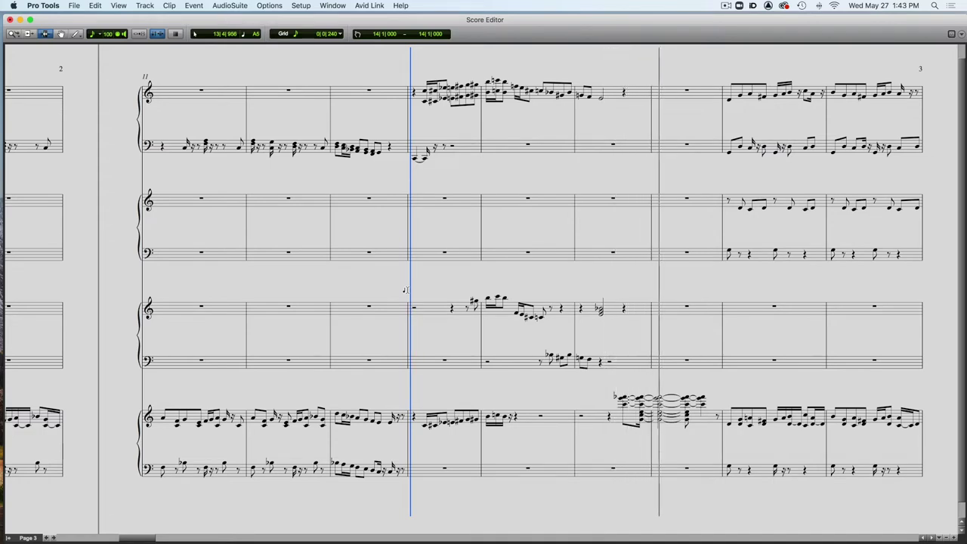
{"action": "key", "text": "space"}
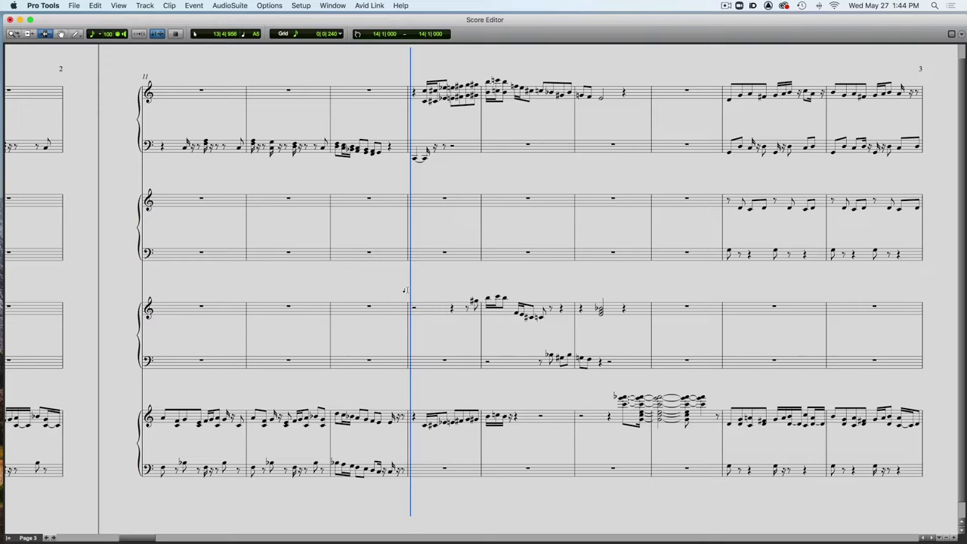
Step: Play the score from 17|4|240, just before bar 18, on into page 4
{"action": "left_click", "coordinate": [710, 80]}
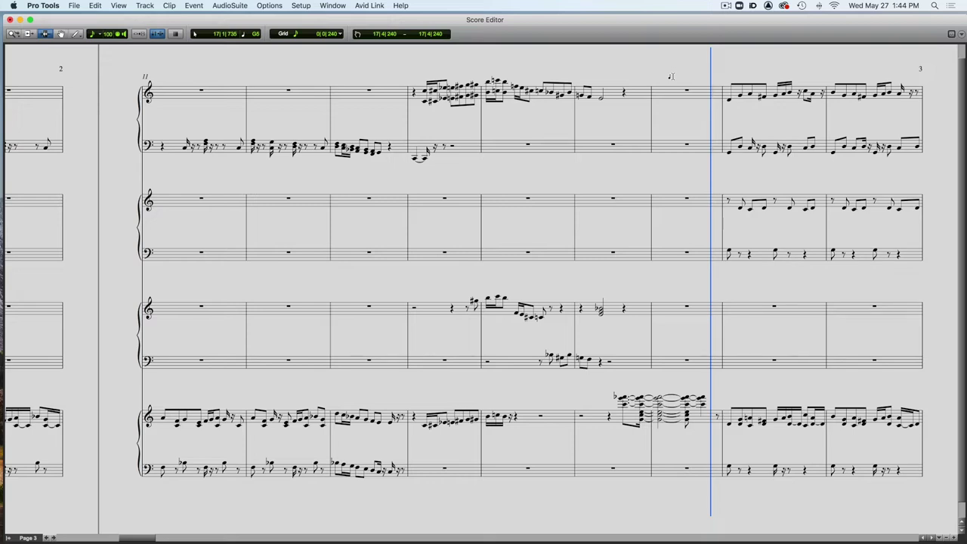
{"action": "key", "text": "space"}
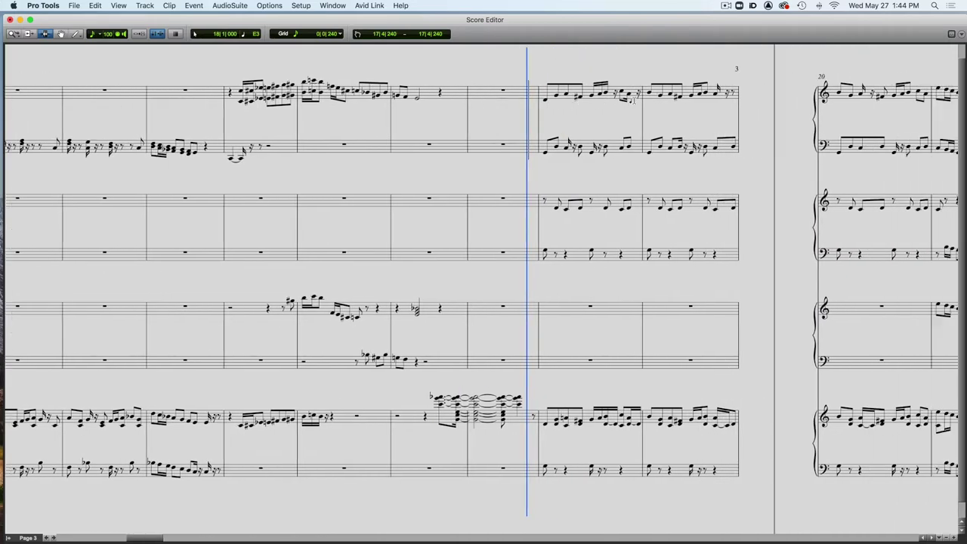
{"action": "scroll", "coordinate": [633, 101], "scroll_direction": "right", "scroll_amount": 3}
{"action": "key", "text": "space"}
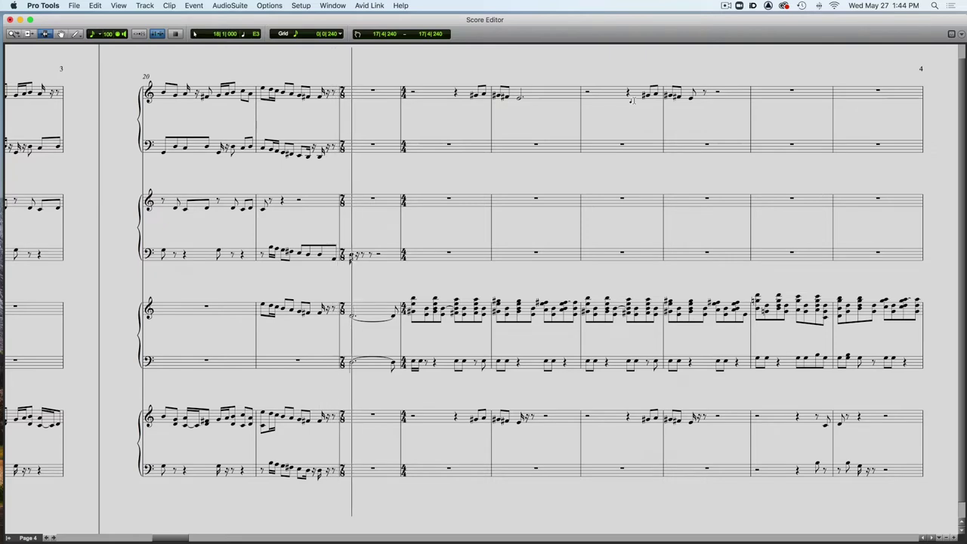
Step: Stop playback, play the score from 22|6|000, just before bar 23, and stop again
{"action": "key", "text": "space"}
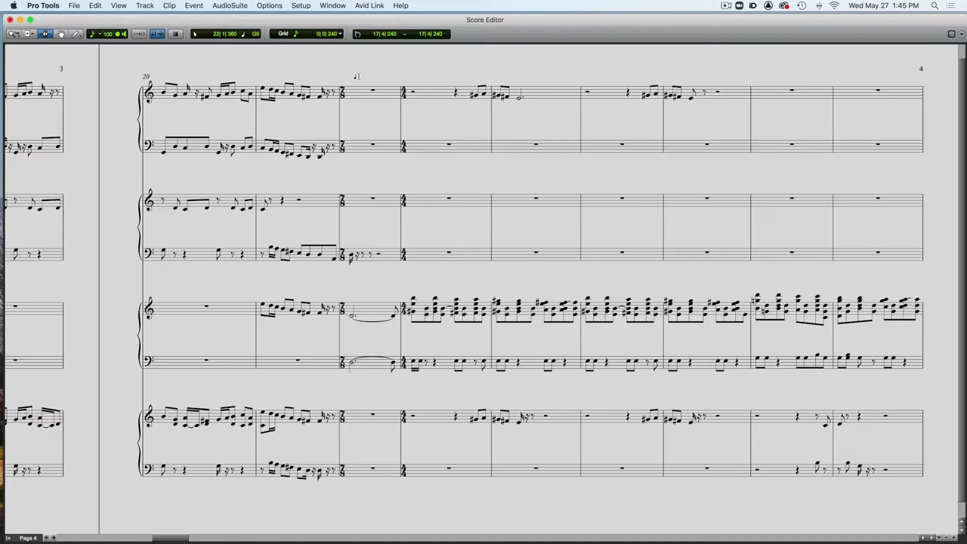
{"action": "scroll", "coordinate": [358, 77], "scroll_direction": "right", "scroll_amount": 3}
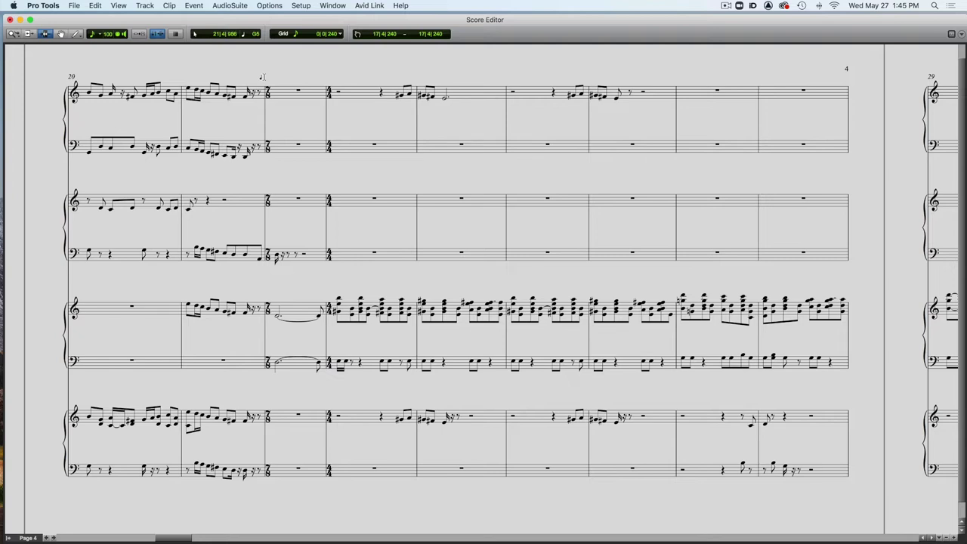
{"action": "scroll", "coordinate": [296, 70], "scroll_direction": "right", "scroll_amount": 1}
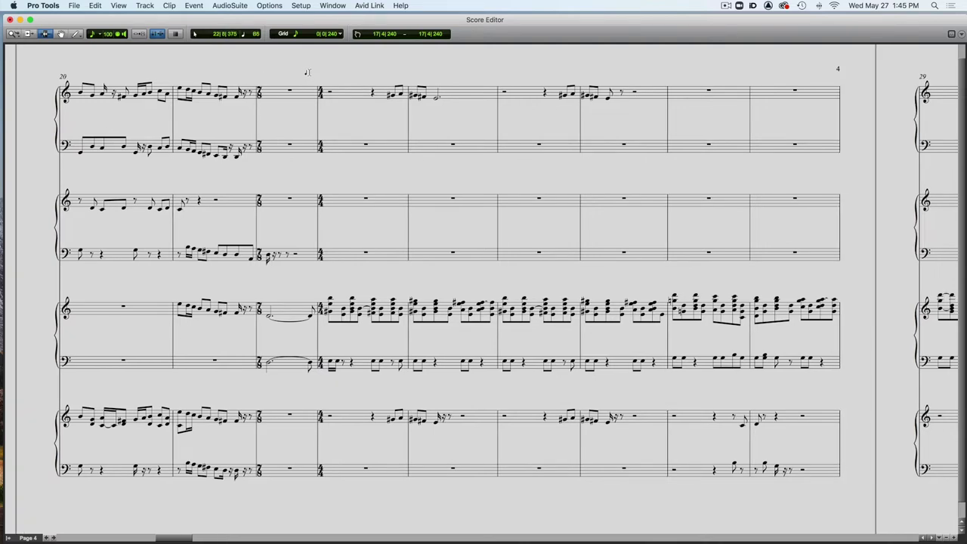
{"action": "left_click", "coordinate": [305, 72]}
{"action": "key", "text": "space"}
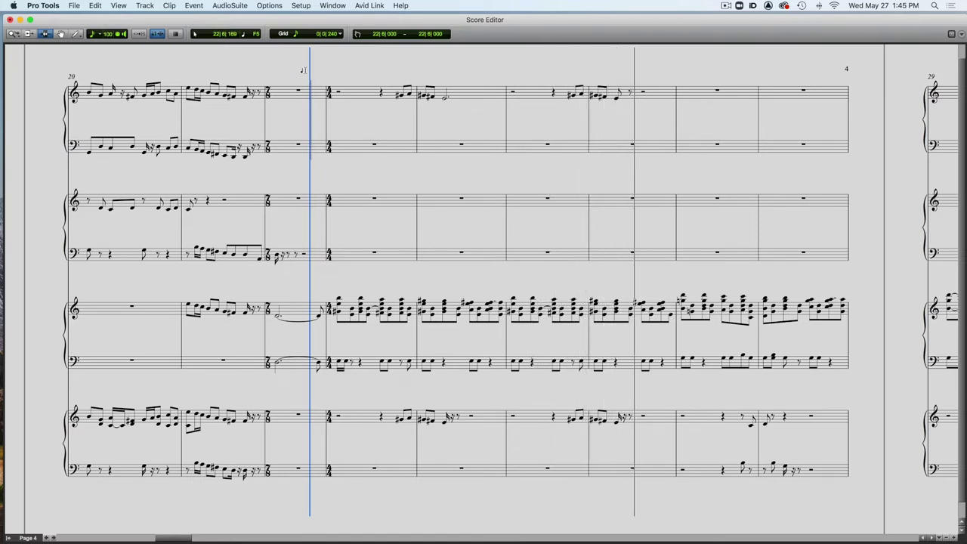
{"action": "key", "text": "space"}
{"action": "scroll", "coordinate": [348, 294], "scroll_direction": "up", "scroll_amount": 1}
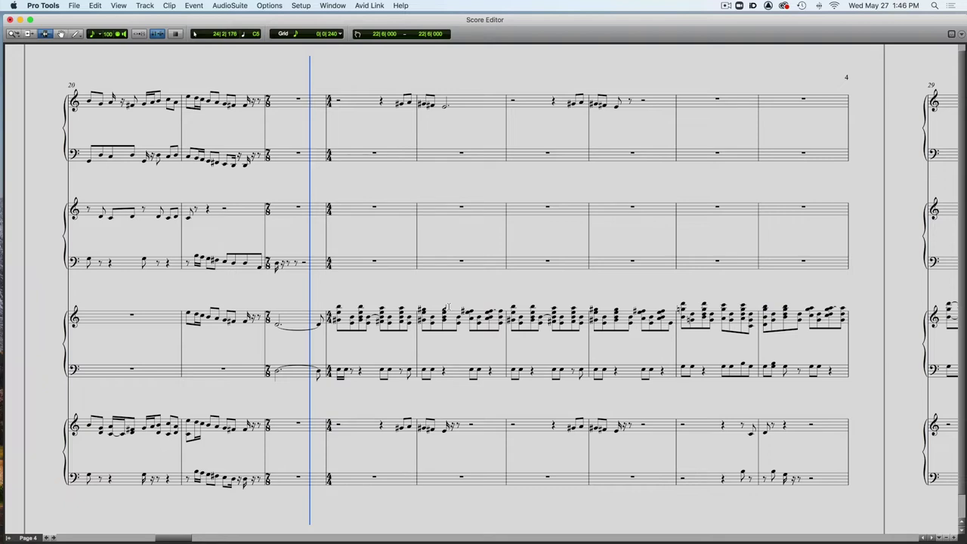
Step: Replay the score from 22|6|000 on into page 5, and play the passage from the start of bar 31
{"action": "key", "text": "space"}
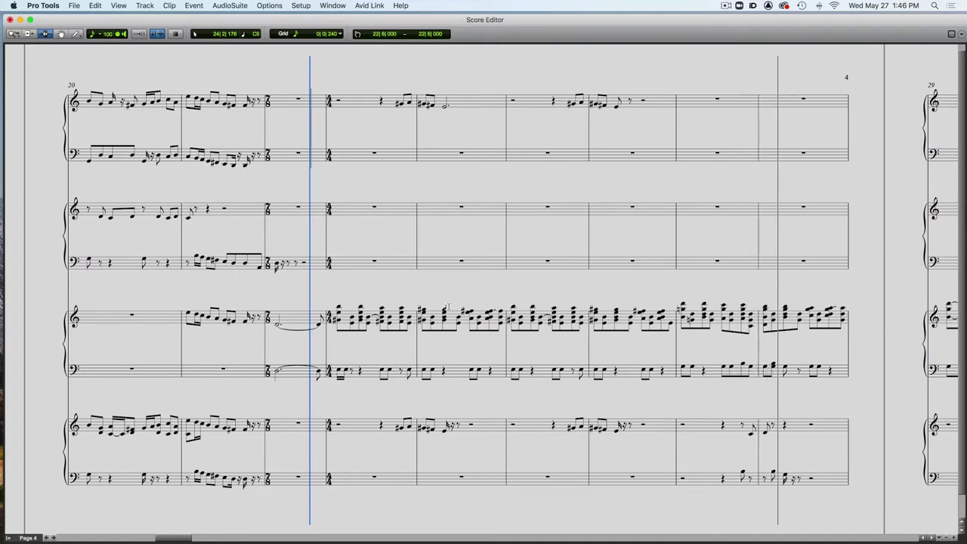
{"action": "key", "text": "space"}
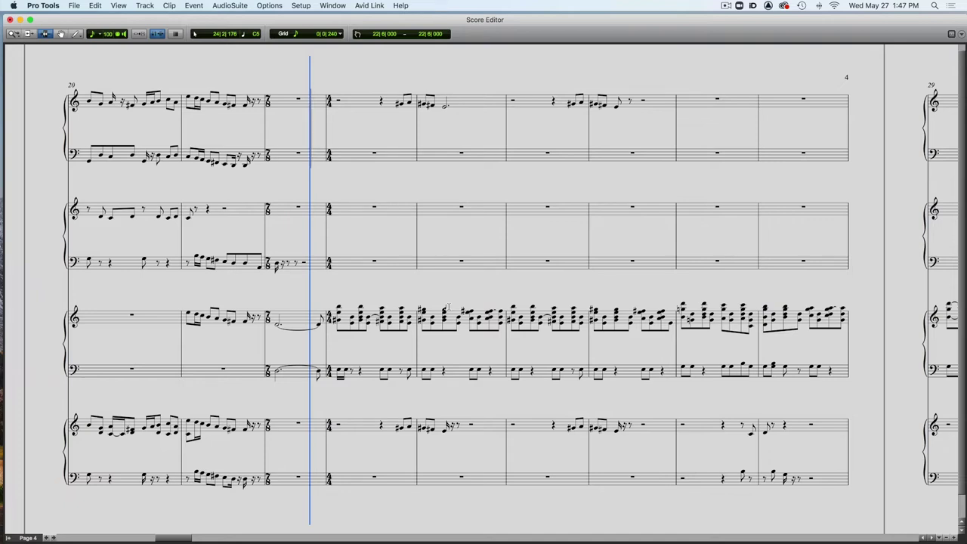
{"action": "key", "text": "space"}
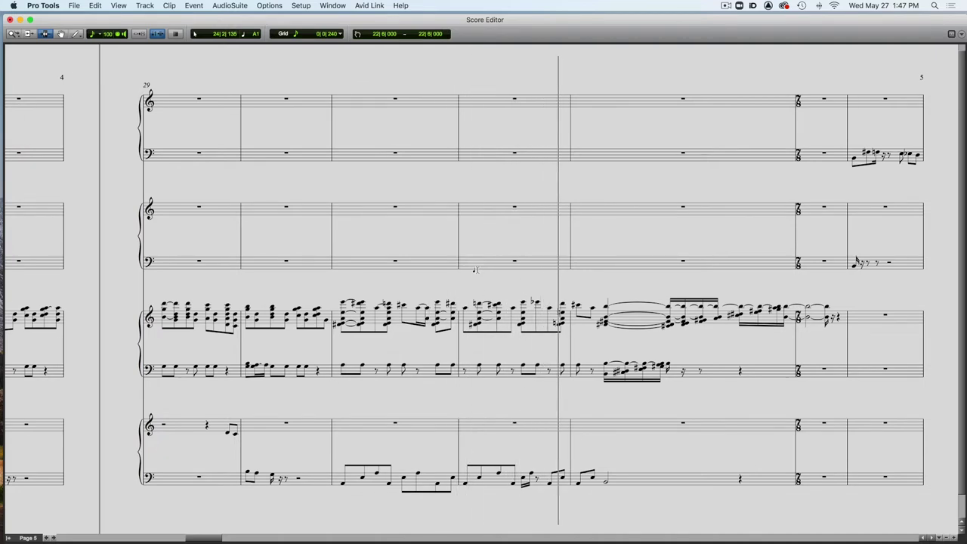
{"action": "key", "text": "space"}
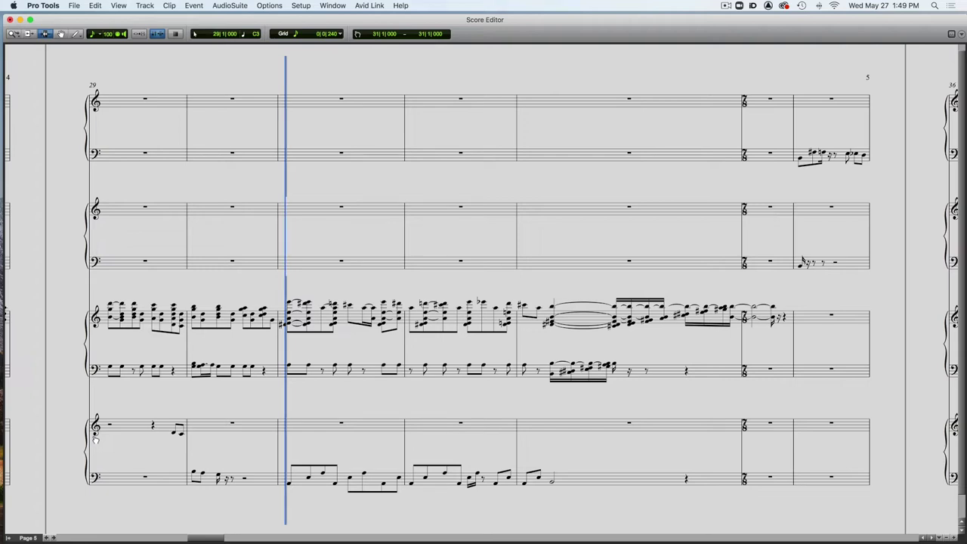
{"action": "key", "text": "space"}
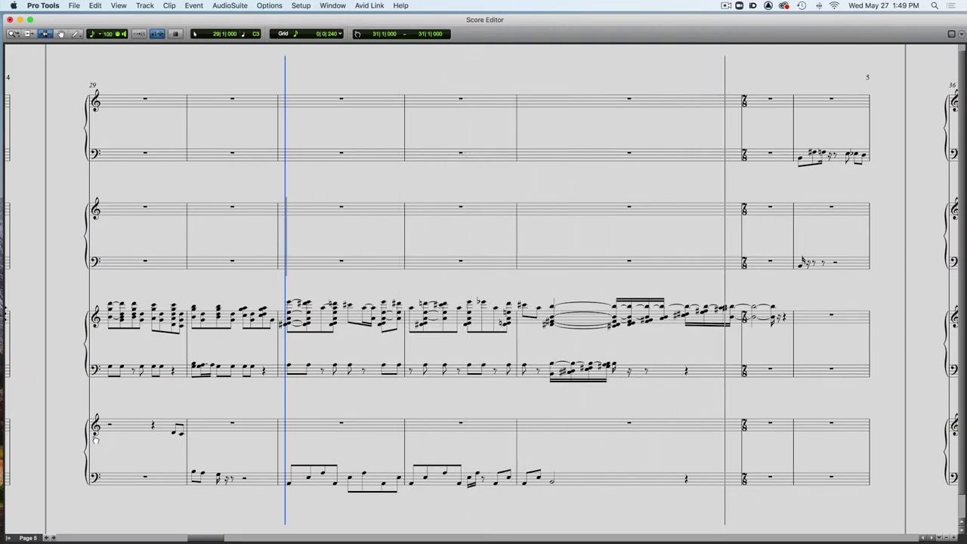
{"action": "key", "text": "space"}
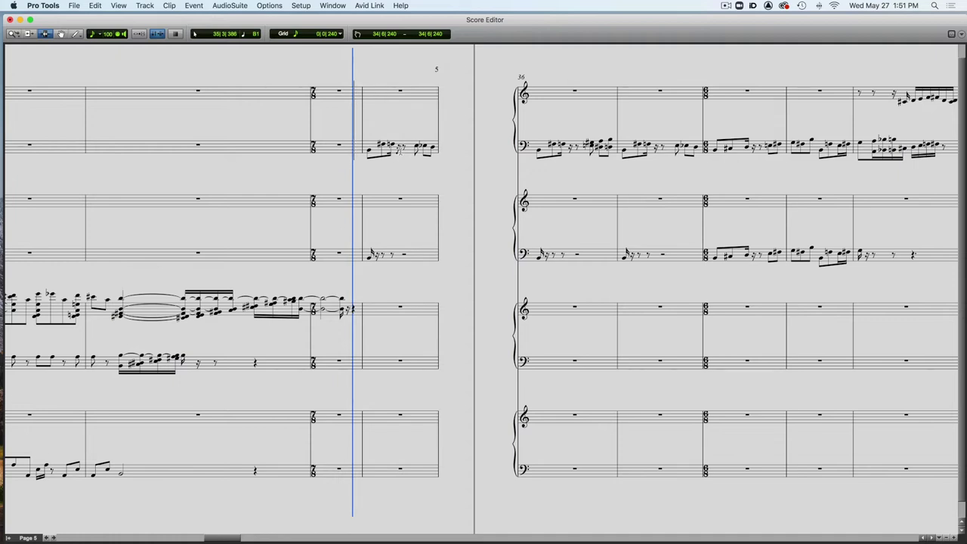
Step: Play the passage from 34|6|240, just before bar 35, on into page 6, replaying it and stopping after each pass
{"action": "key", "text": "space"}
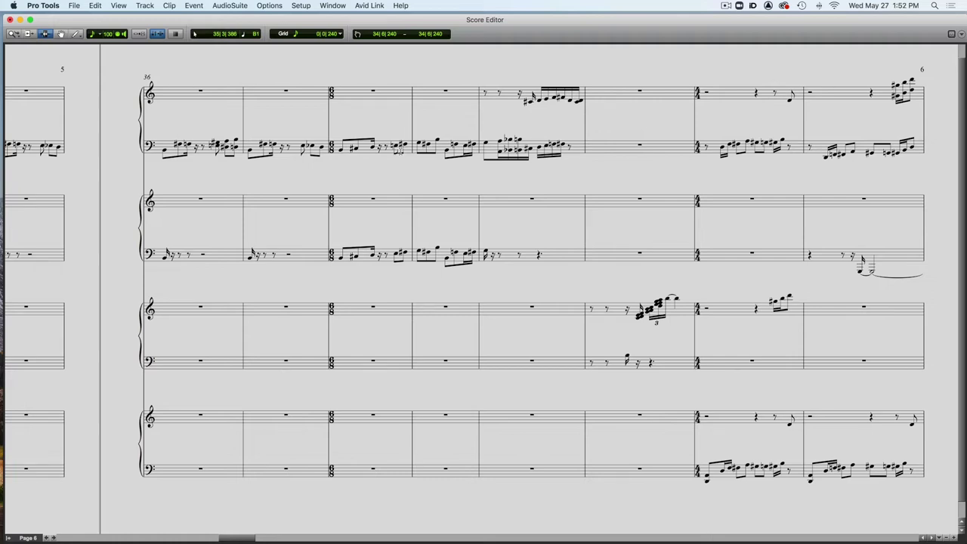
{"action": "key", "text": "space"}
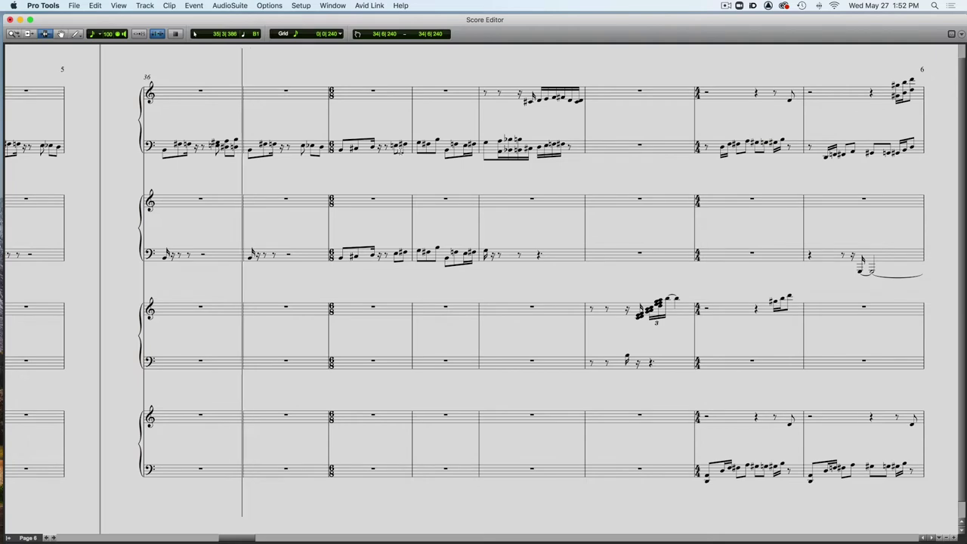
{"action": "key", "text": "space"}
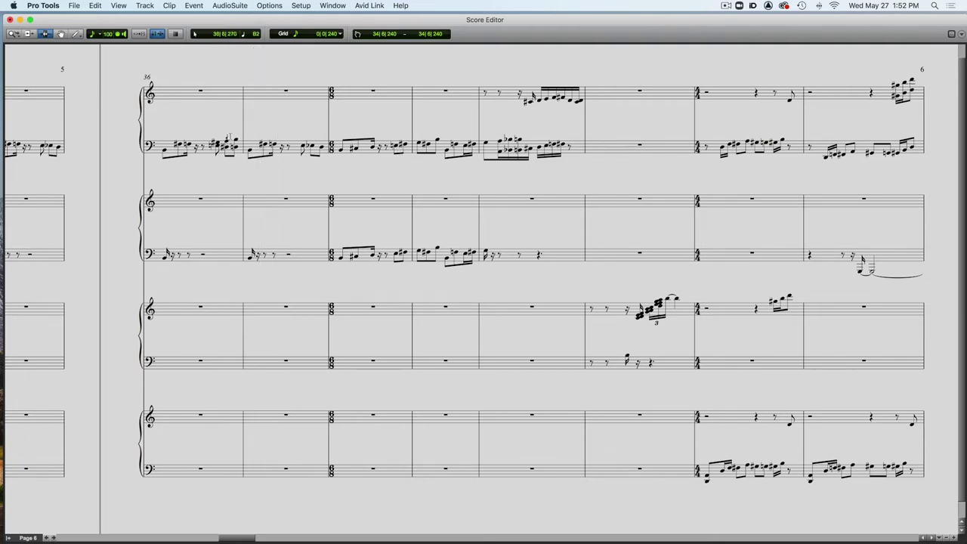
{"action": "key", "text": "space"}
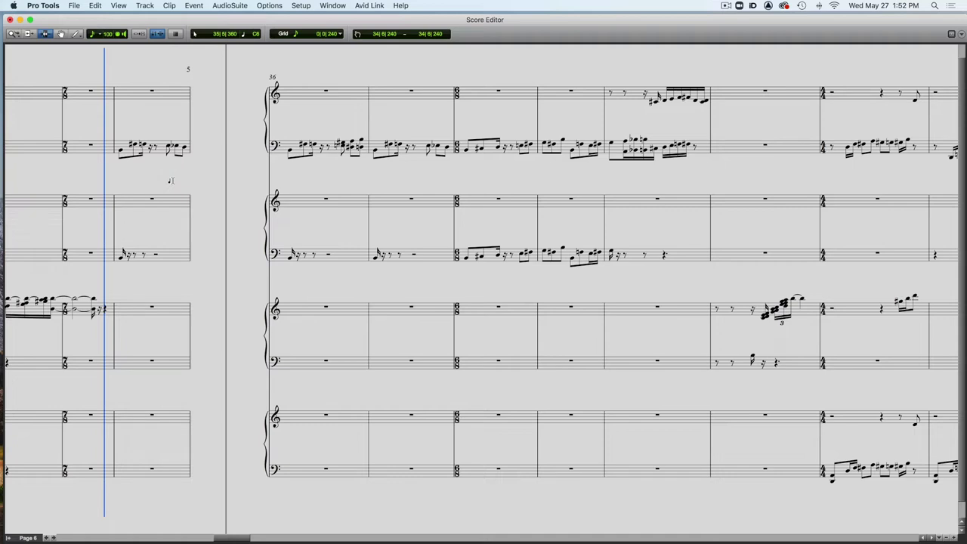
{"action": "key", "text": "space"}
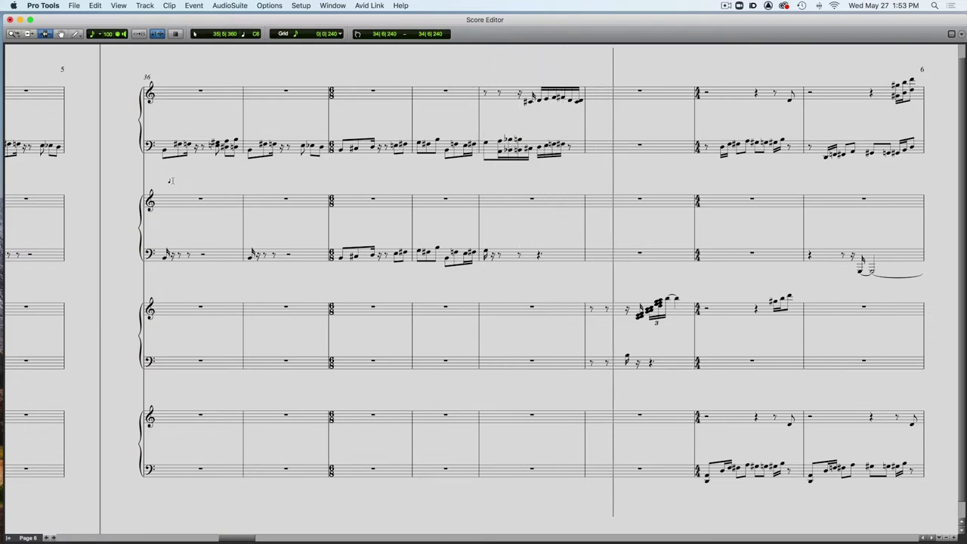
{"action": "key", "text": "space"}
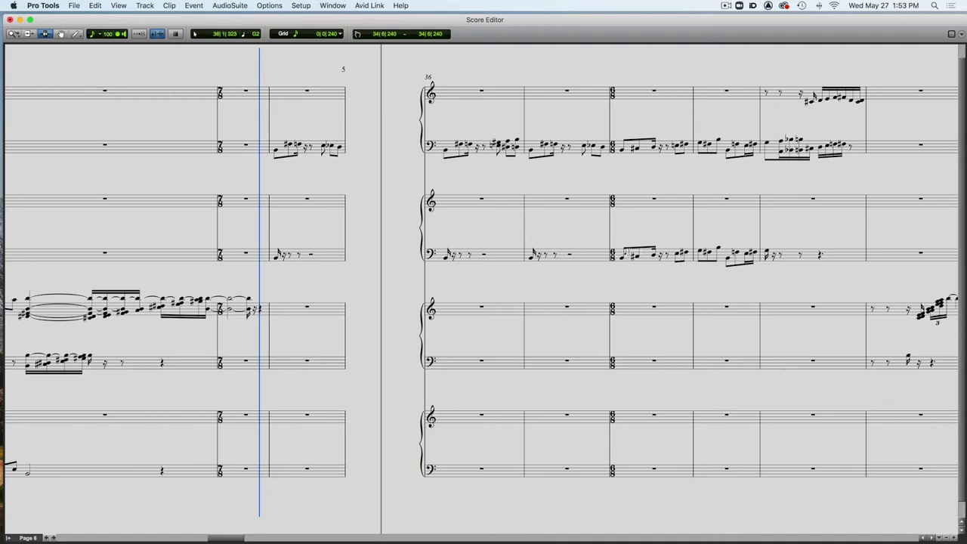
Step: Play the score from the start of bar 42 on into page 7, replay it from the same bar, and stop
{"action": "scroll", "coordinate": [765, 250], "scroll_direction": "right", "scroll_amount": 10}
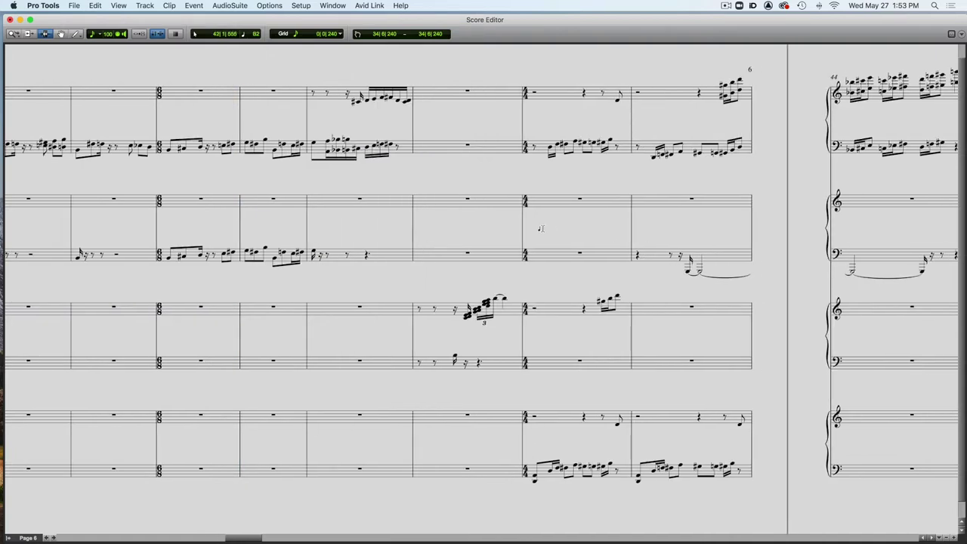
{"action": "left_click", "coordinate": [517, 232]}
{"action": "key", "text": "space"}
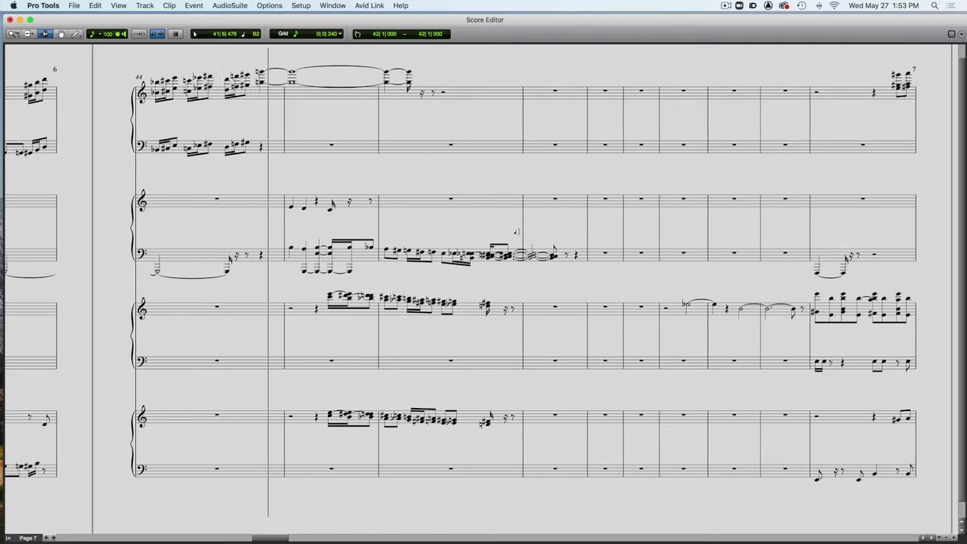
{"action": "key", "text": "space"}
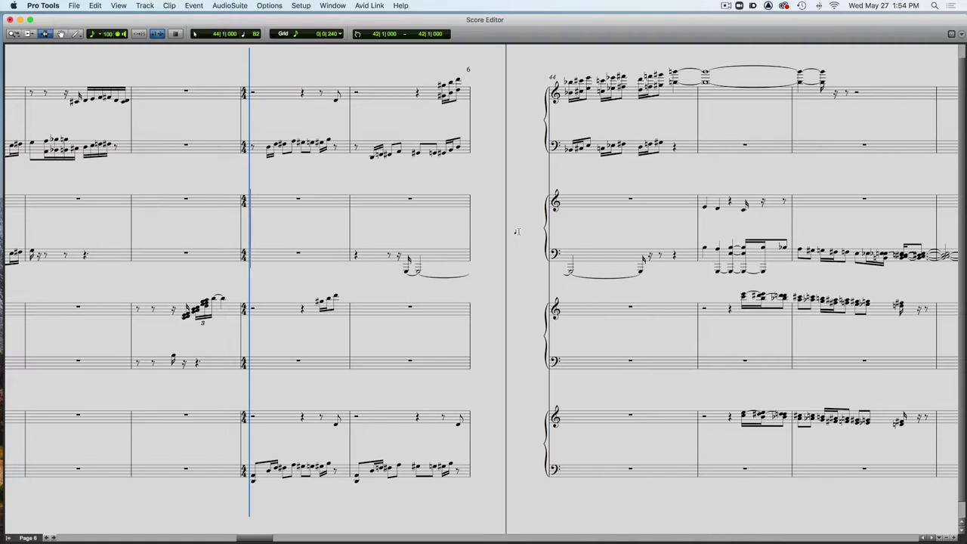
{"action": "key", "text": "space"}
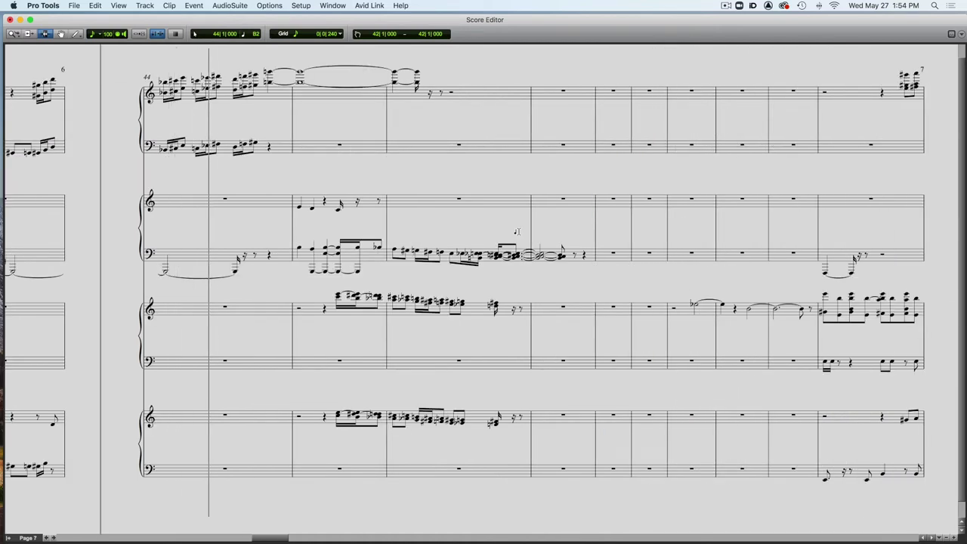
{"action": "key", "text": "space"}
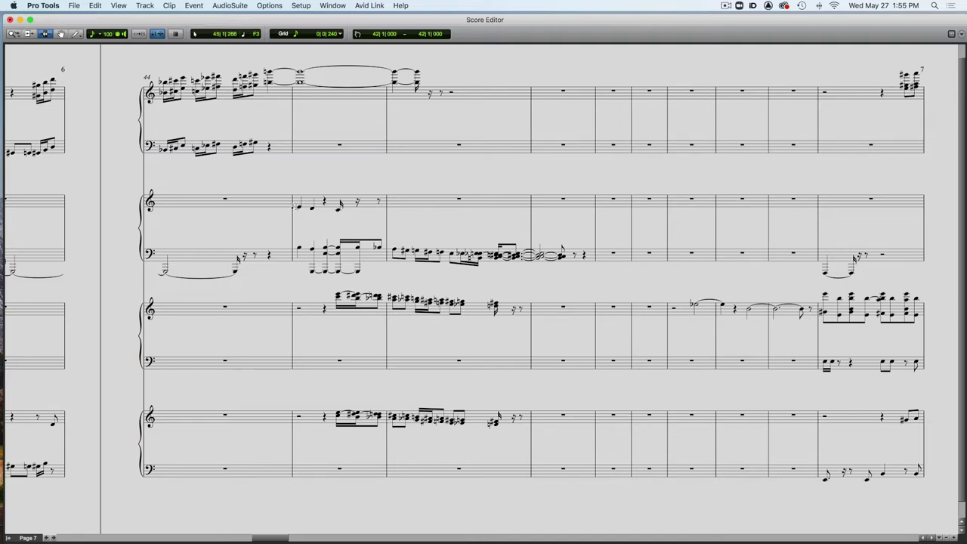
Step: Play the passage from 44|4|000 twice, stopping playback after each pass
{"action": "left_click", "coordinate": [268, 204]}
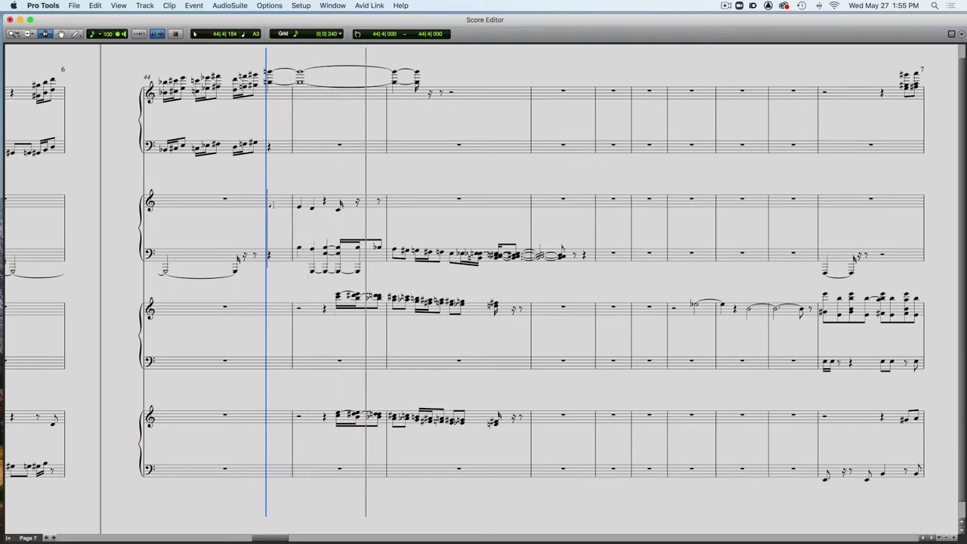
{"action": "key", "text": "space"}
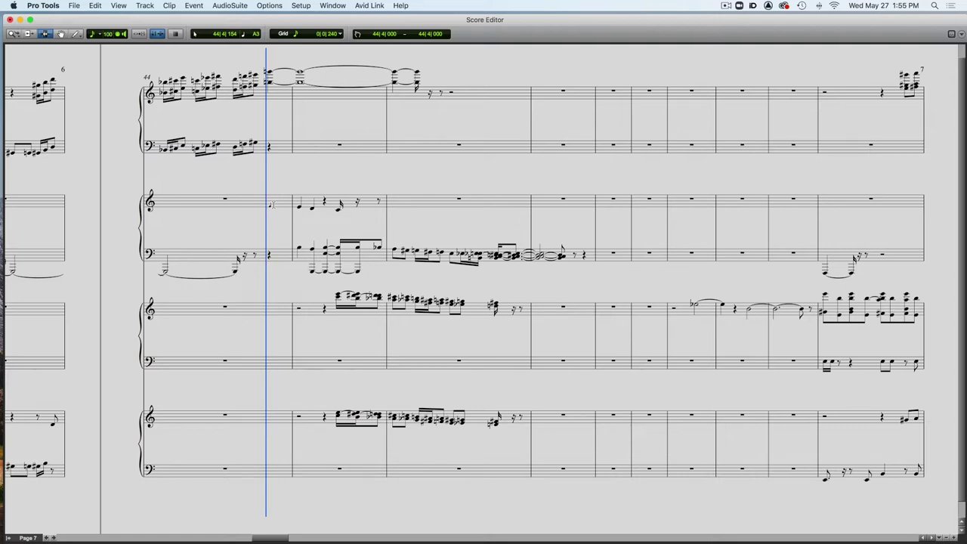
{"action": "key", "text": "space"}
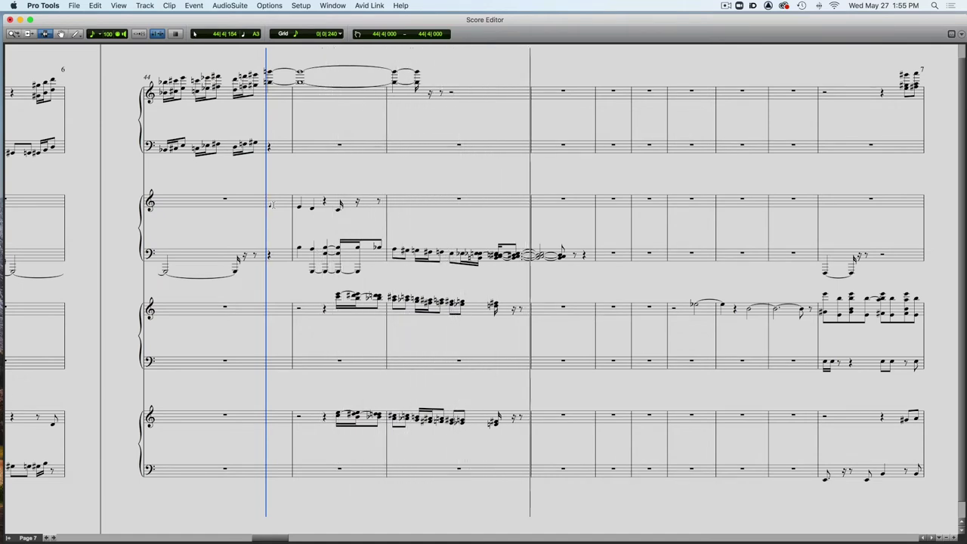
{"action": "key", "text": "space"}
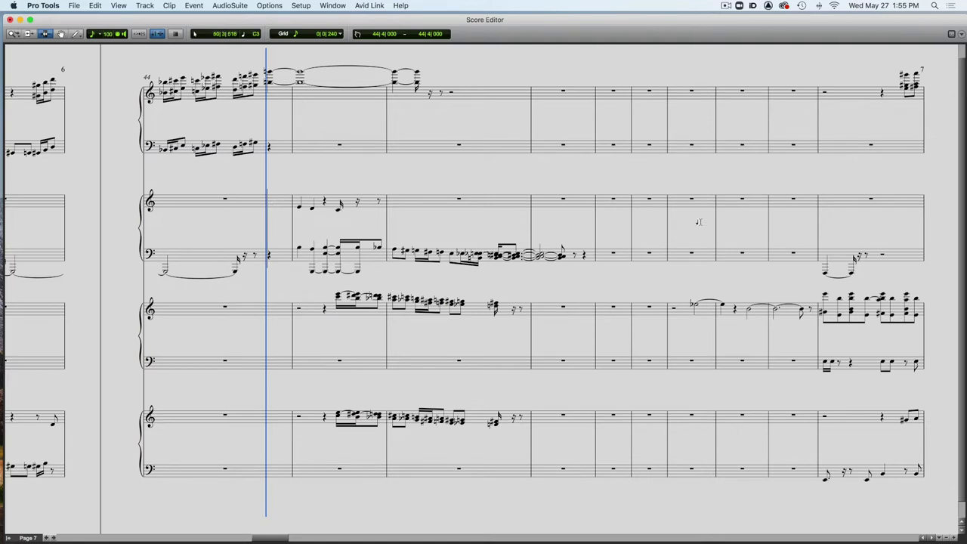
Step: Play the score from the start of bar 53 on into page 8 and stop playback
{"action": "scroll", "coordinate": [609, 190], "scroll_direction": "left", "scroll_amount": 1}
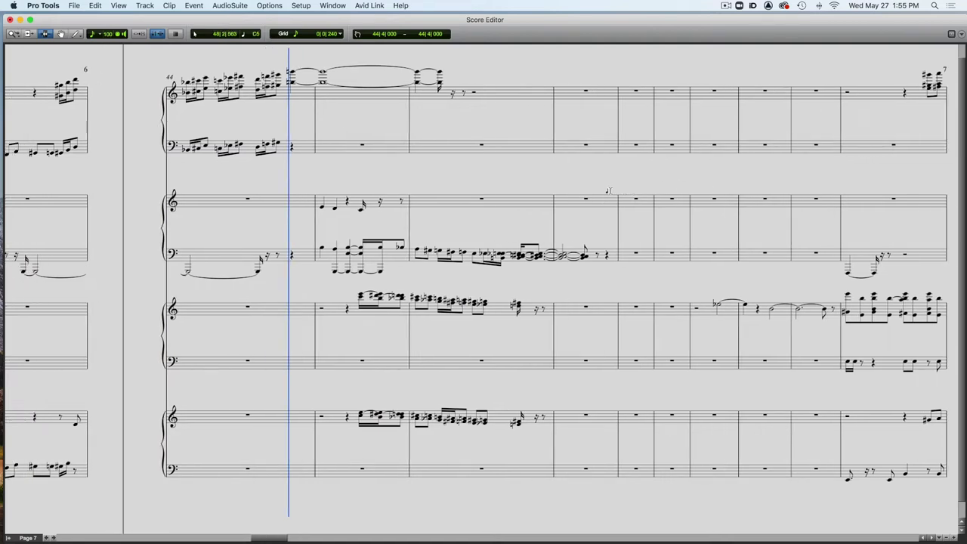
{"action": "scroll", "coordinate": [609, 190], "scroll_direction": "right", "scroll_amount": 10}
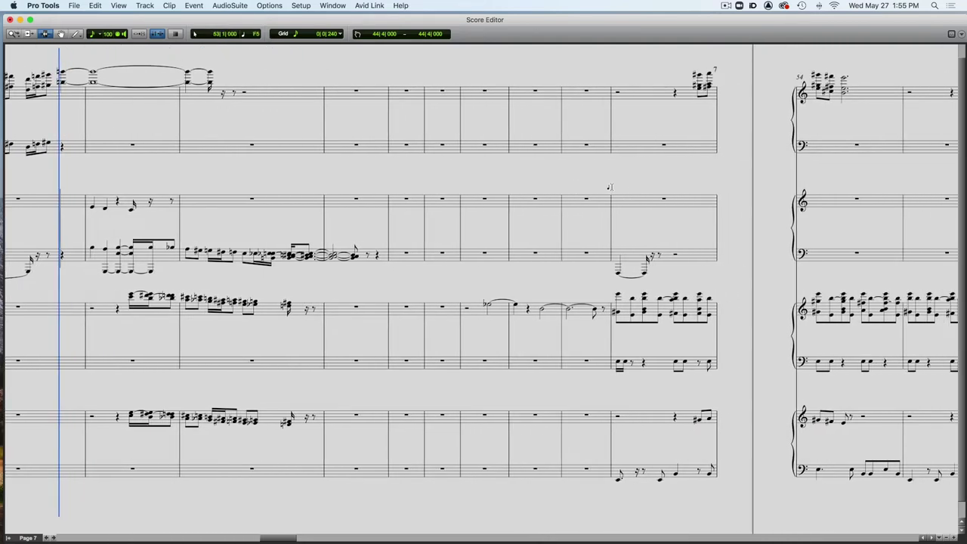
{"action": "left_click", "coordinate": [609, 187]}
{"action": "key", "text": "space"}
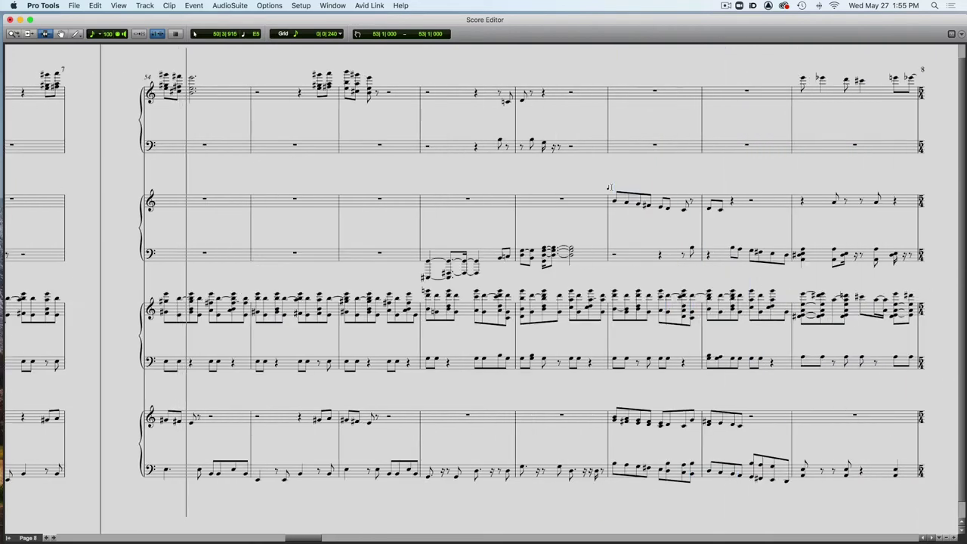
{"action": "key", "text": "space"}
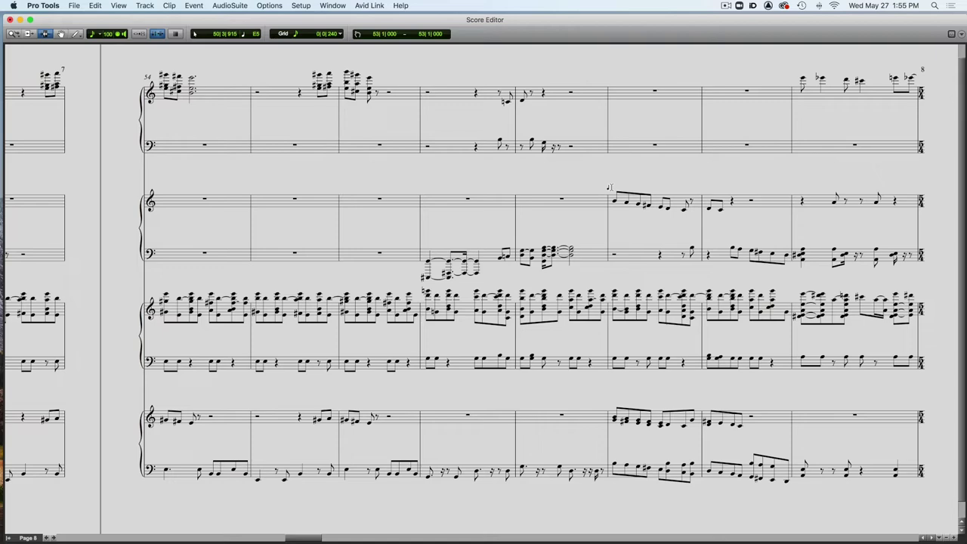
{"action": "key", "text": "space"}
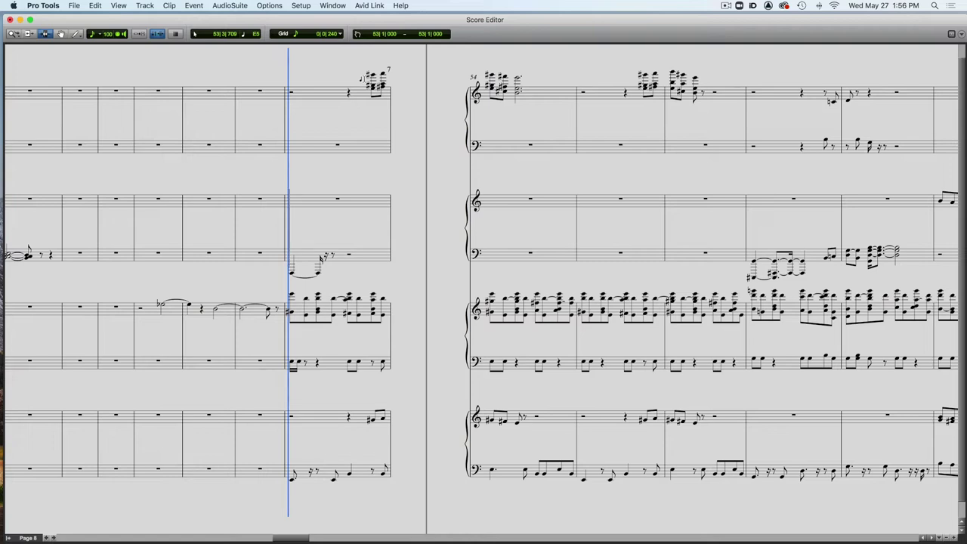
Step: Play the page 8 passage from 55|3|720, and play on from 56|3|480, just before bar 57
{"action": "left_click", "coordinate": [636, 76]}
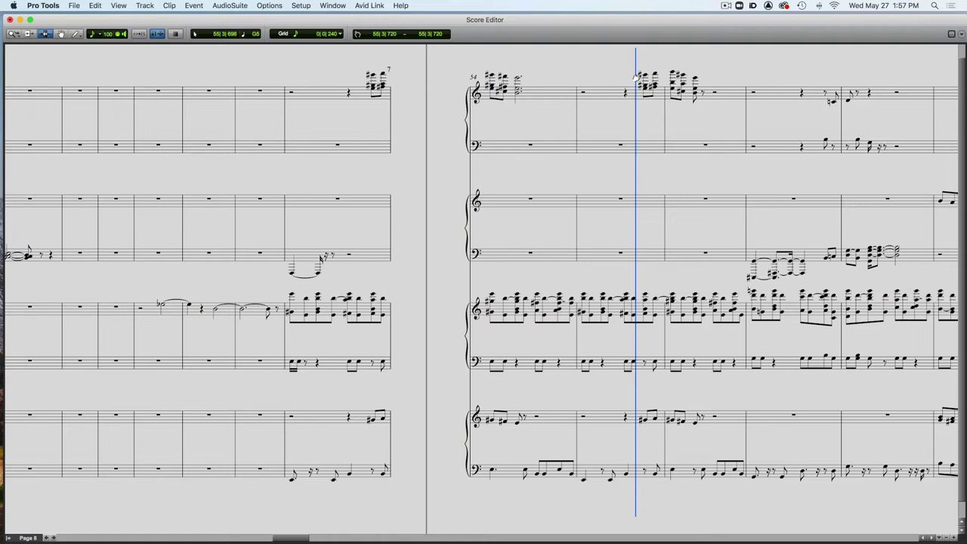
{"action": "scroll", "coordinate": [636, 78], "scroll_direction": "right", "scroll_amount": 5}
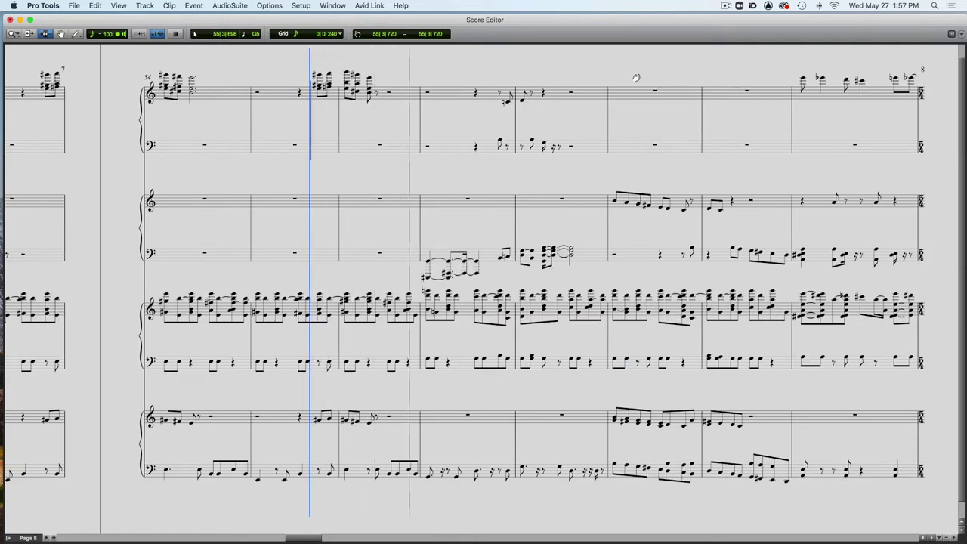
{"action": "left_click", "coordinate": [393, 362]}
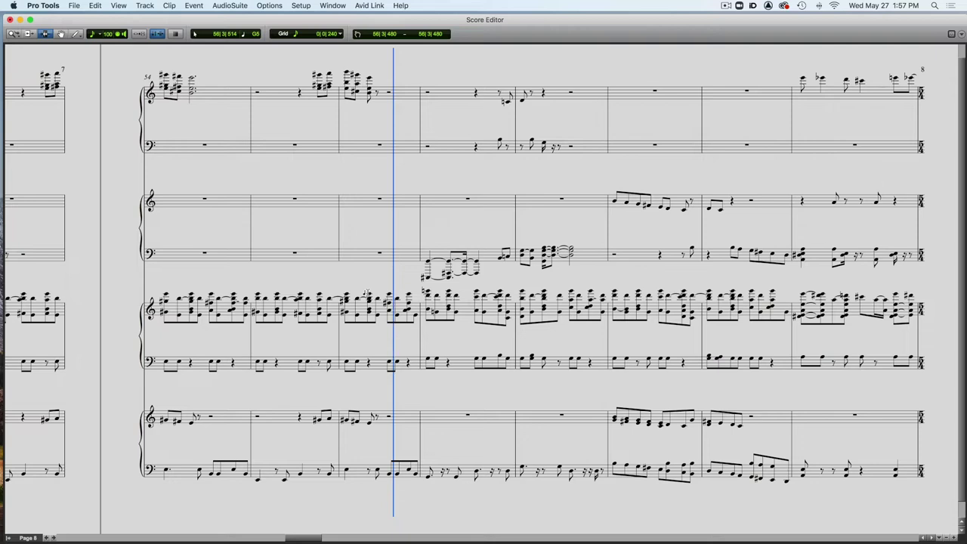
{"action": "key", "text": "space"}
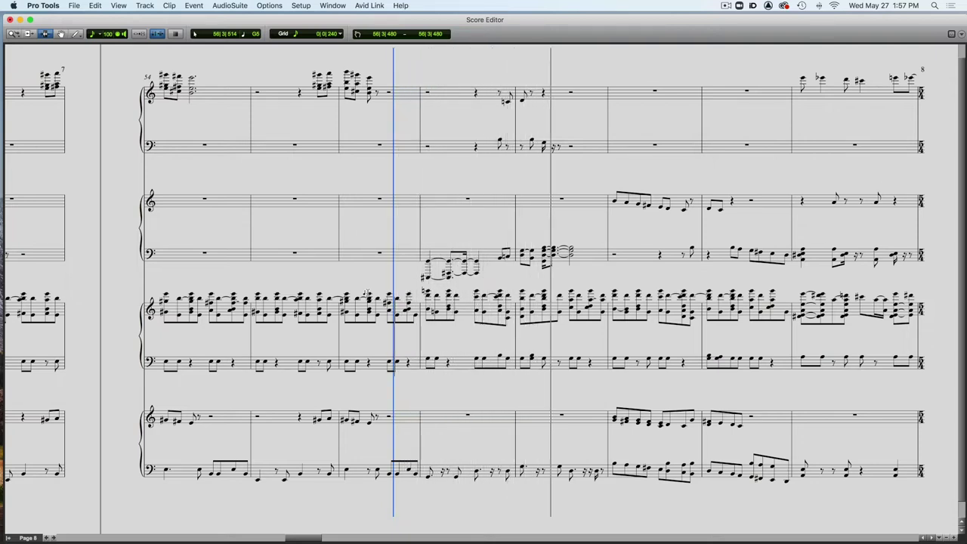
Step: Stop playback, replay the score from 56|3|480, and play on from the start of bar 61 into page 10
{"action": "key", "text": "space"}
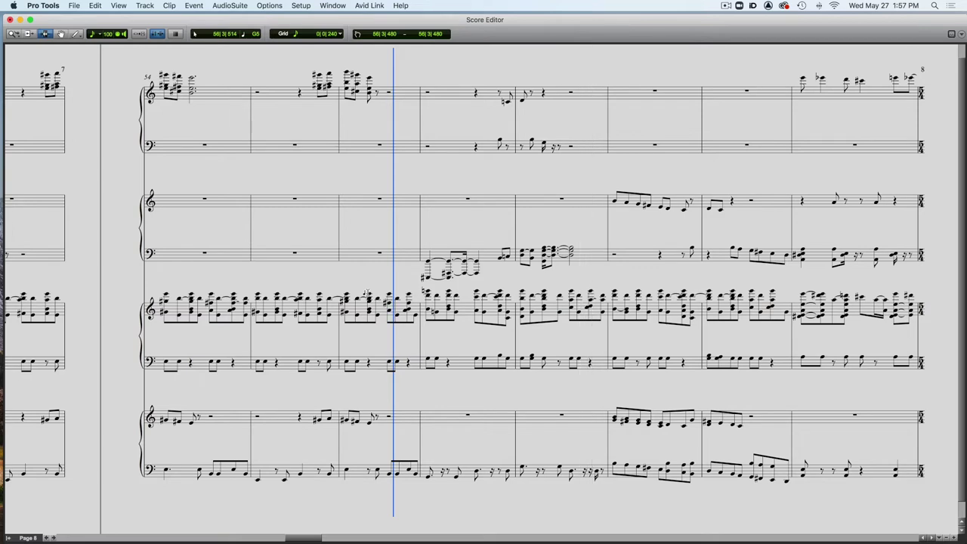
{"action": "key", "text": "space"}
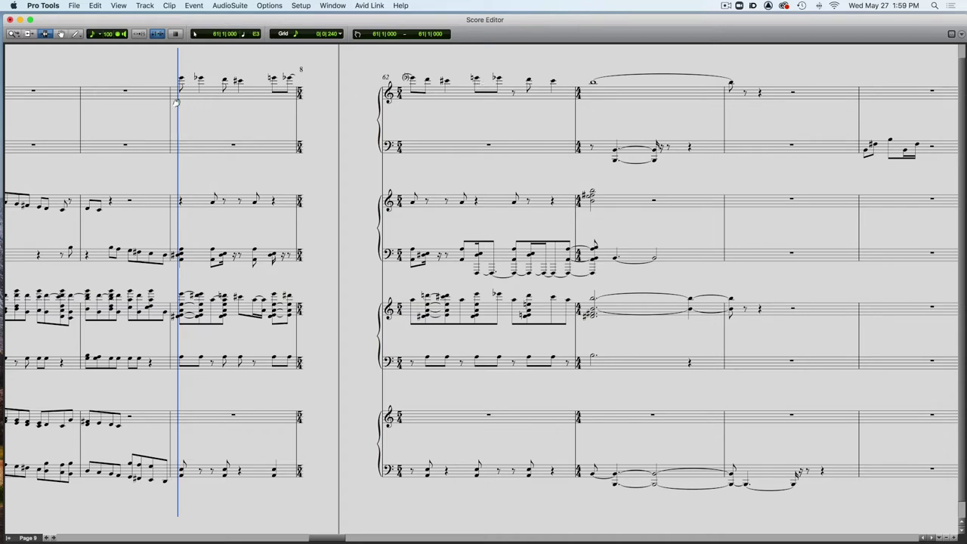
{"action": "scroll", "coordinate": [174, 103], "scroll_direction": "left", "scroll_amount": 10}
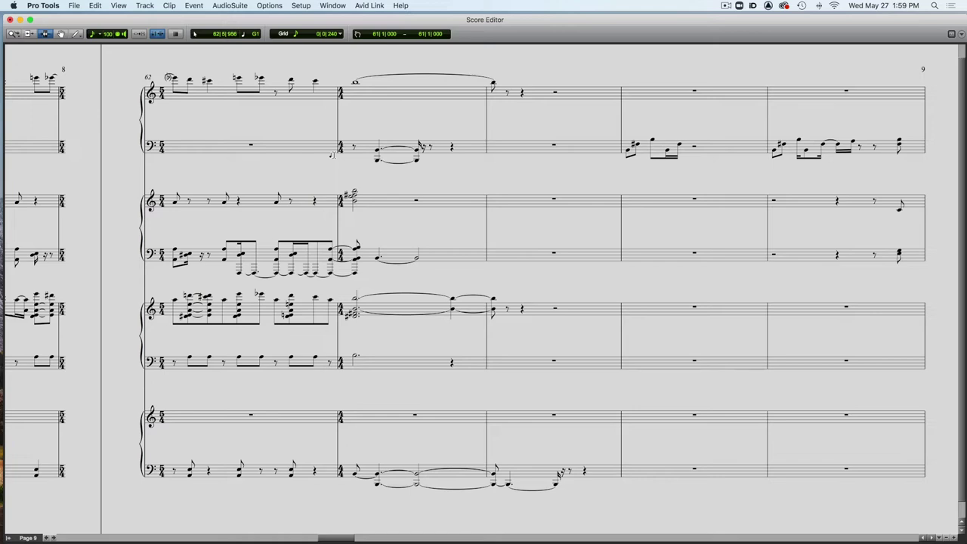
{"action": "key", "text": "space"}
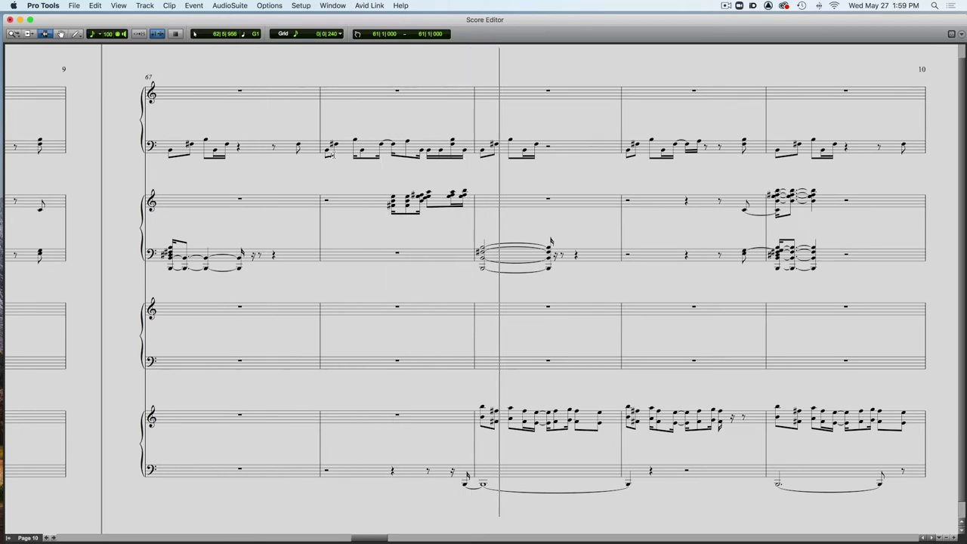
Step: Play the score twice from the start of bar 65 on into page 10, stopping playback after each pass
{"action": "scroll", "coordinate": [331, 154], "scroll_direction": "left", "scroll_amount": 10}
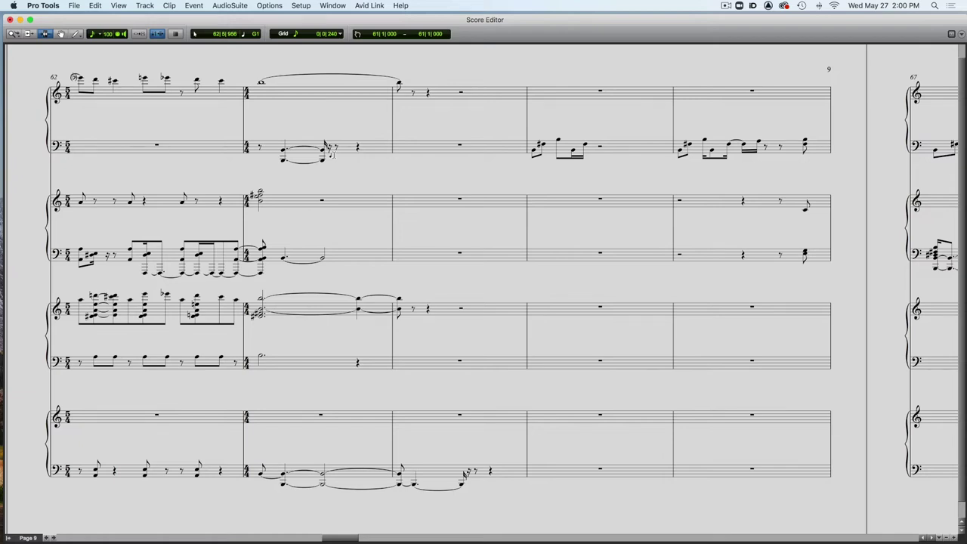
{"action": "scroll", "coordinate": [330, 154], "scroll_direction": "right", "scroll_amount": 3}
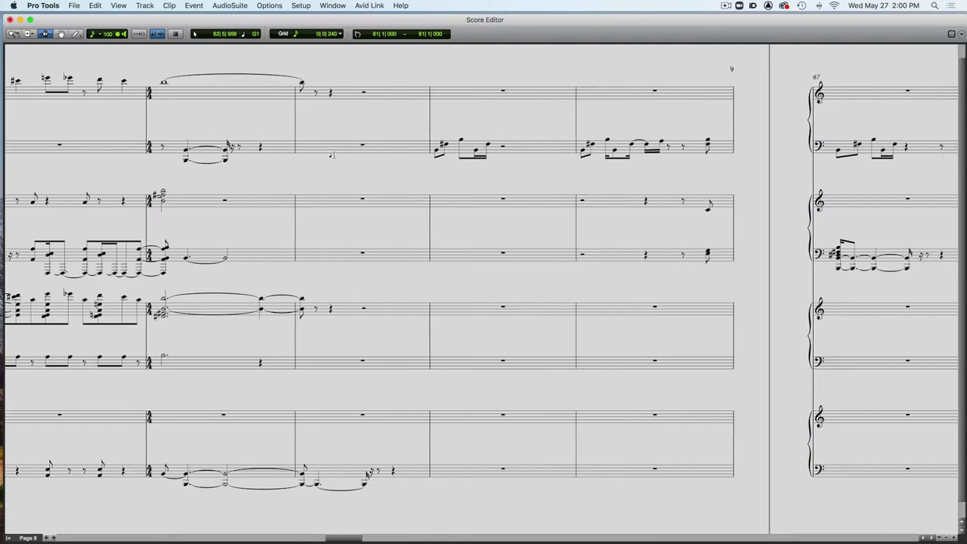
{"action": "scroll", "coordinate": [331, 155], "scroll_direction": "right", "scroll_amount": 5}
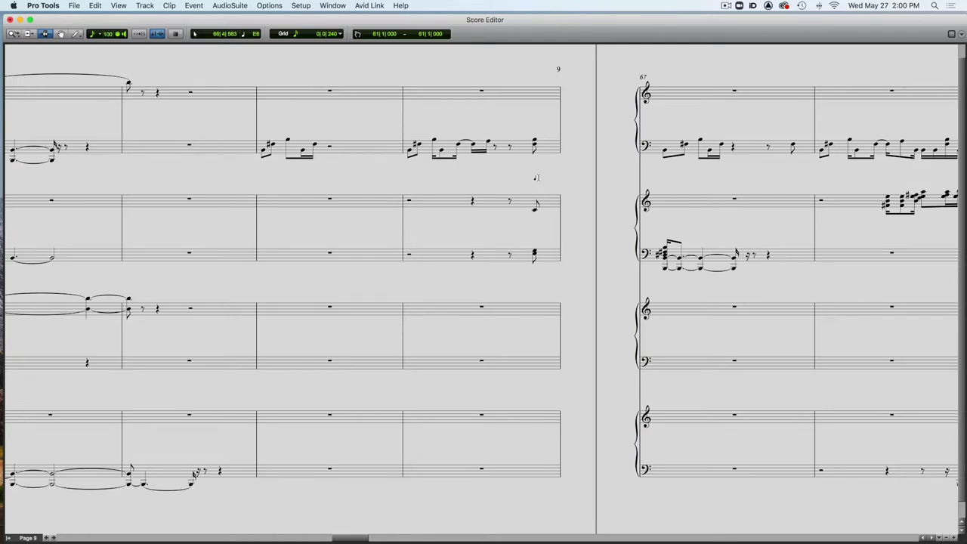
{"action": "left_click", "coordinate": [253, 155]}
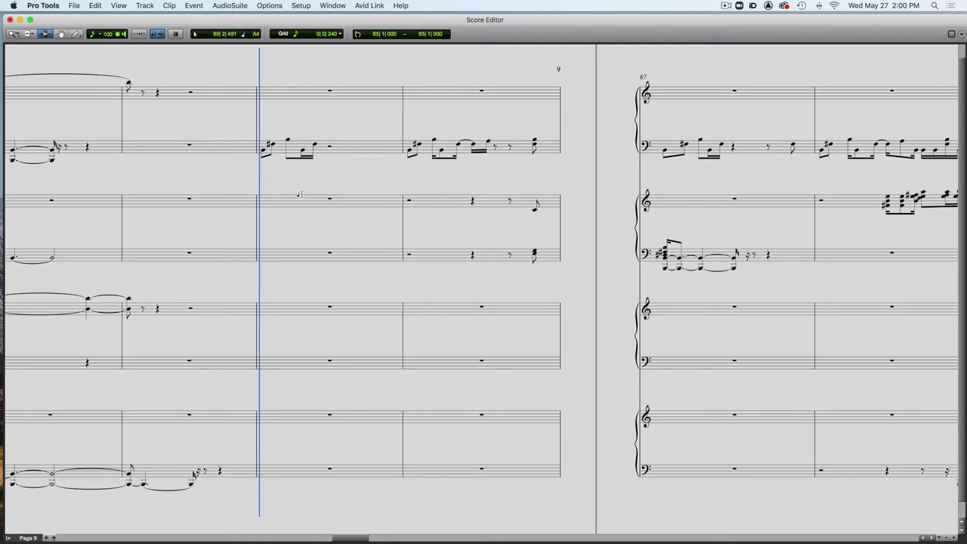
{"action": "key", "text": "space"}
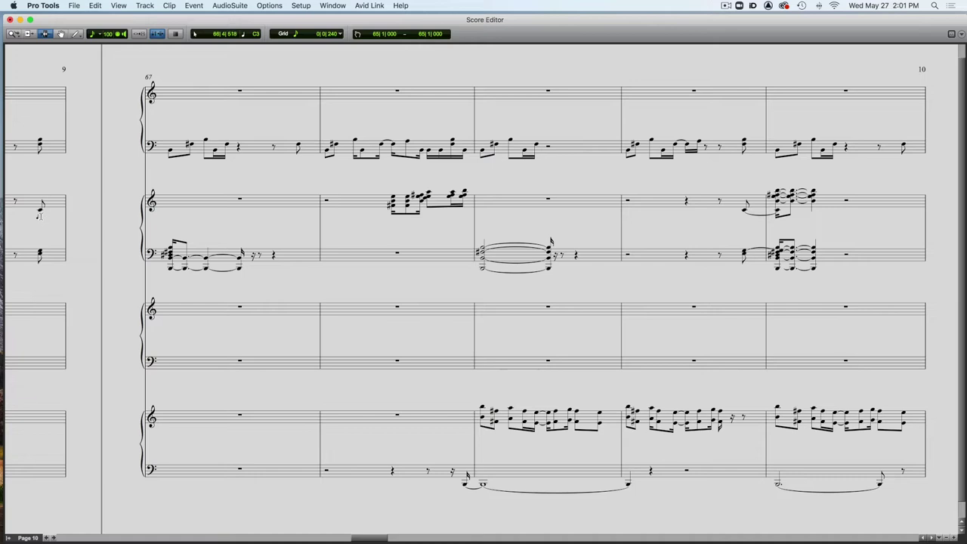
{"action": "key", "text": "space"}
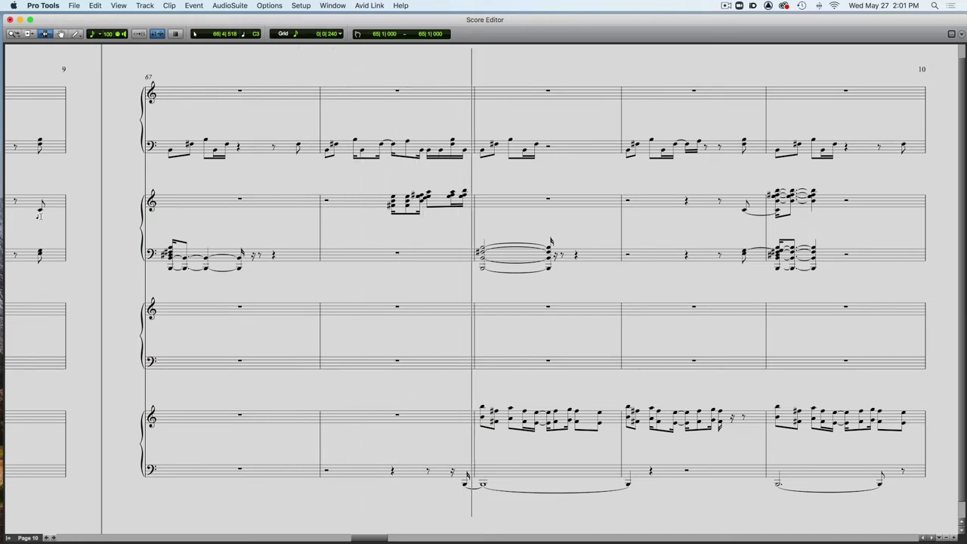
{"action": "key", "text": "space"}
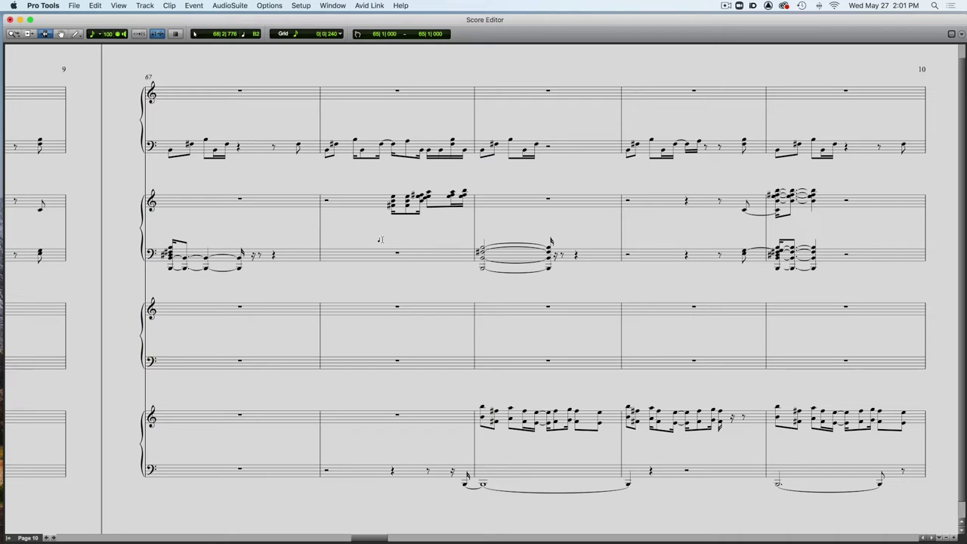
Step: Play the score repeatedly from the start of bar 68, continue the last pass into page 11, and stop playback
{"action": "left_click", "coordinate": [321, 232]}
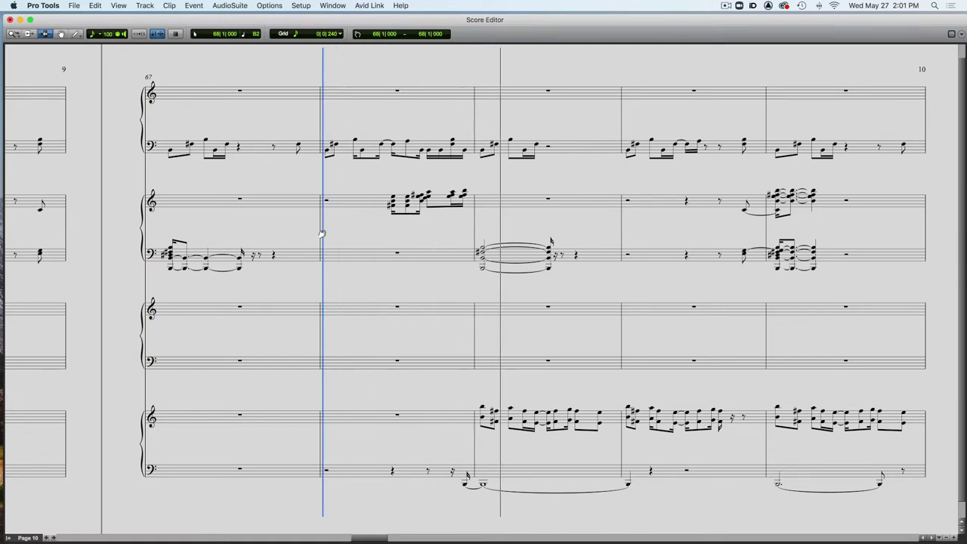
{"action": "key", "text": "space"}
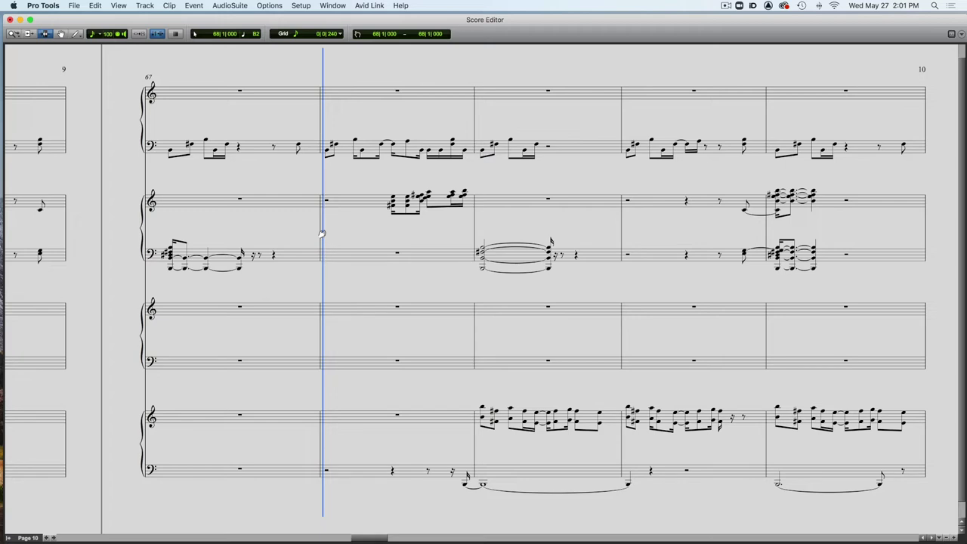
{"action": "key", "text": "space"}
{"action": "key", "text": "space"}
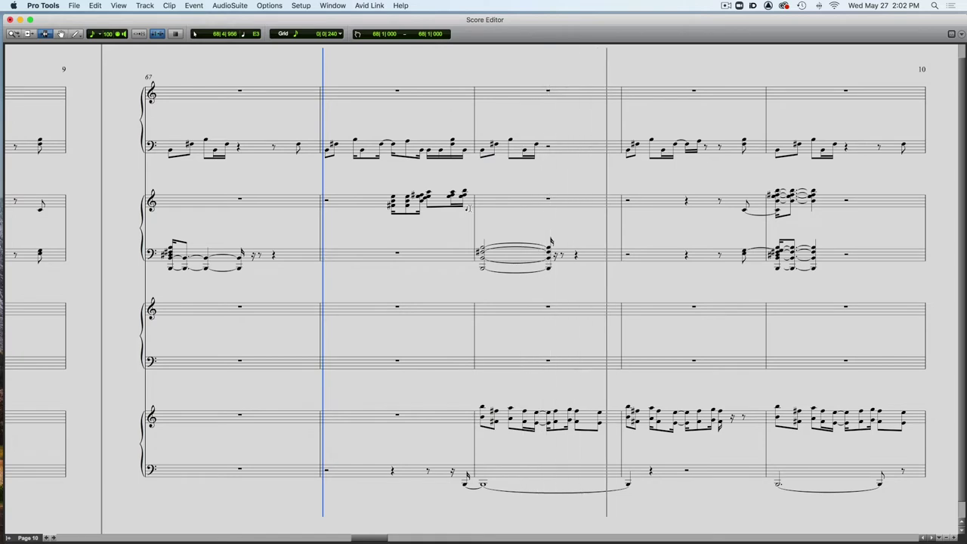
{"action": "key", "text": "space"}
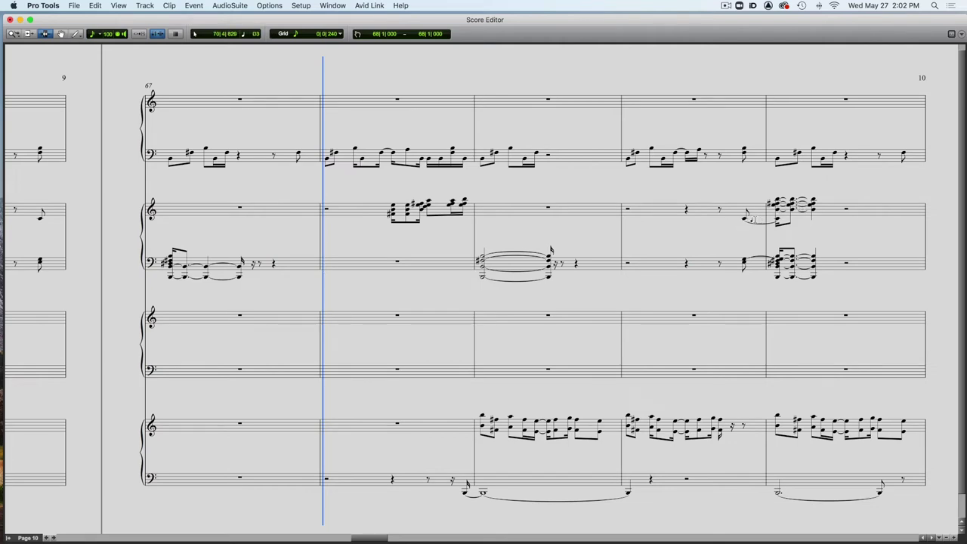
{"action": "key", "text": "space"}
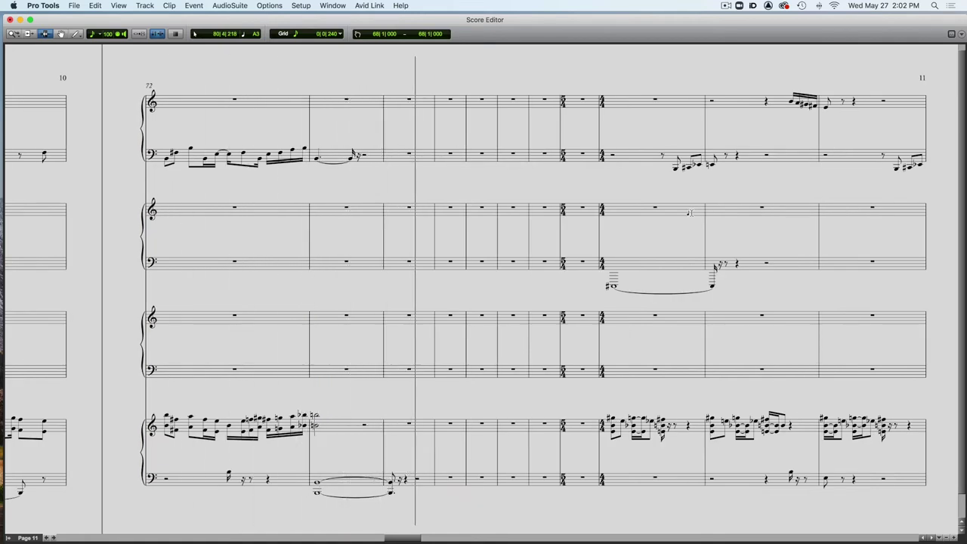
{"action": "key", "text": "space"}
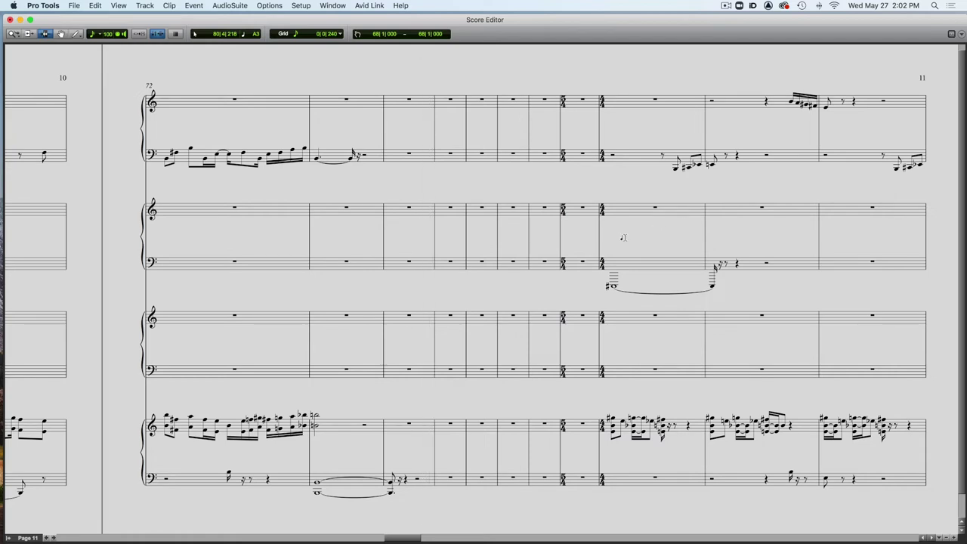
Step: Play the page 11 passage from 79|4|480, just before bar 80, and stop playback
{"action": "left_click", "coordinate": [587, 222]}
{"action": "key", "text": "space"}
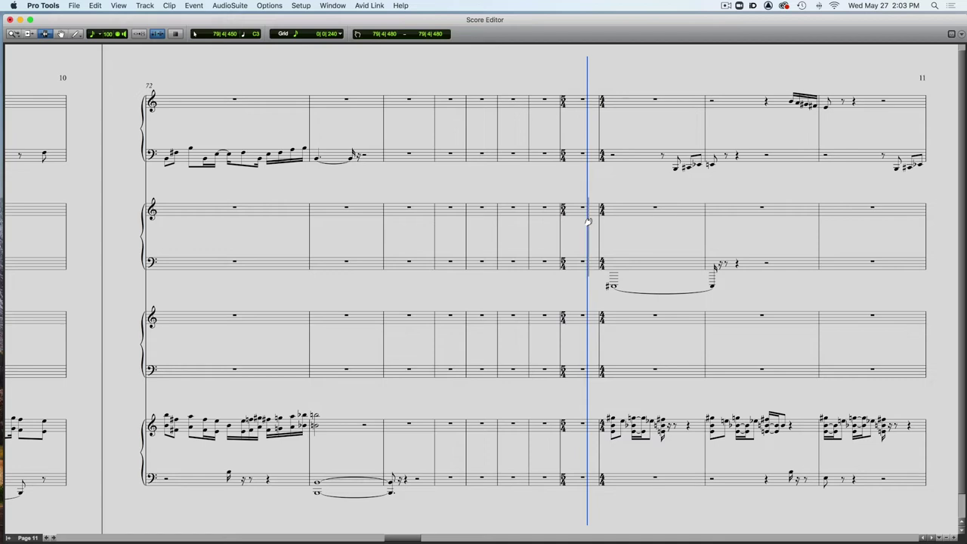
{"action": "key", "text": "space"}
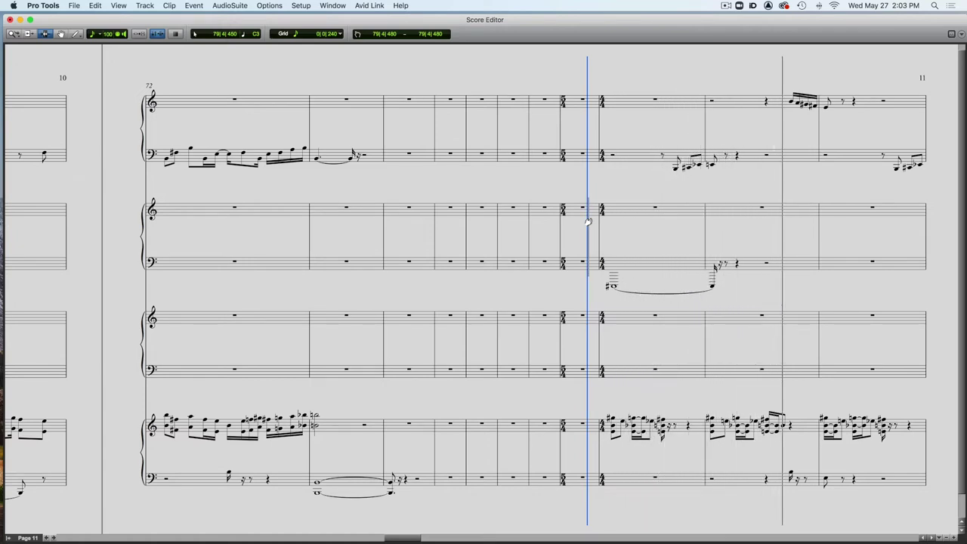
{"action": "key", "text": "space"}
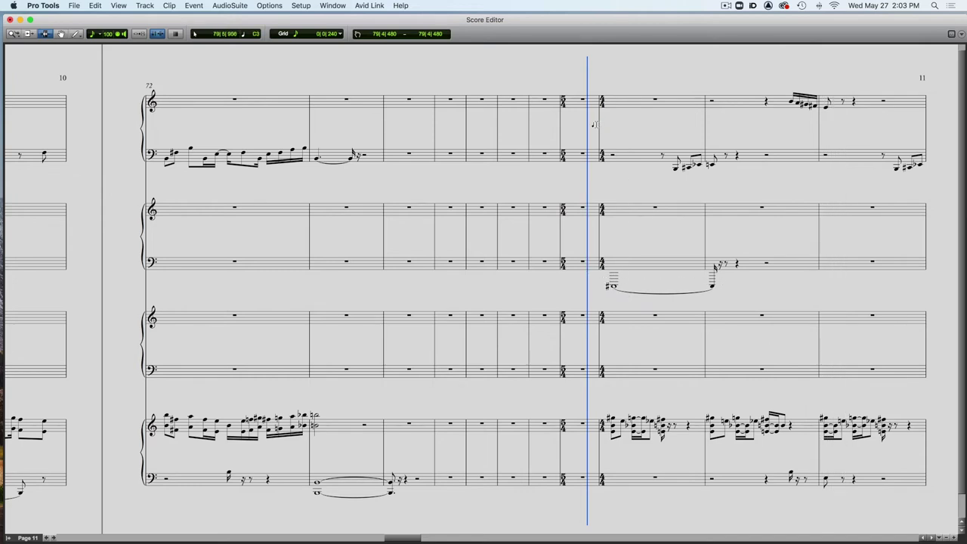
Step: Play from the start of bar 80, replay it on into page 12, and stop playback
{"action": "key", "text": "space"}
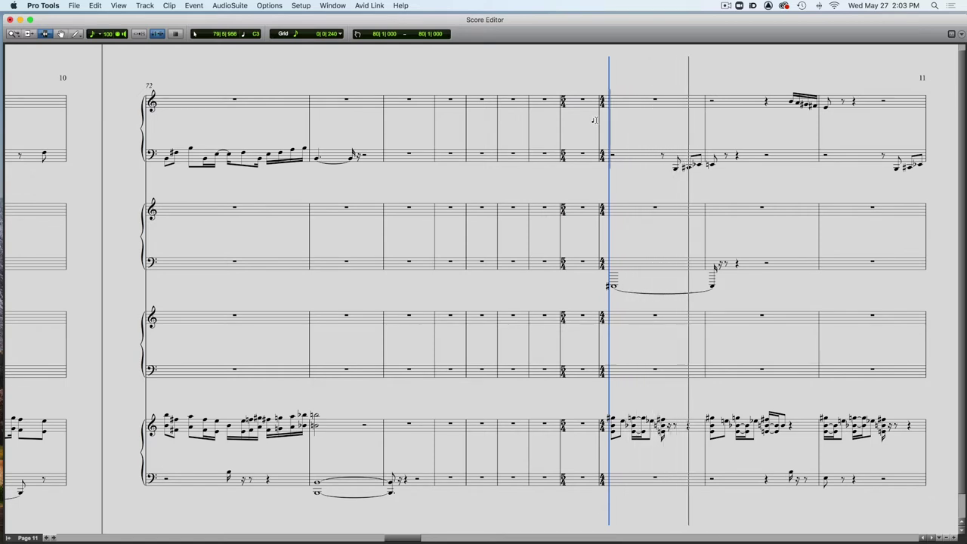
{"action": "key", "text": "space"}
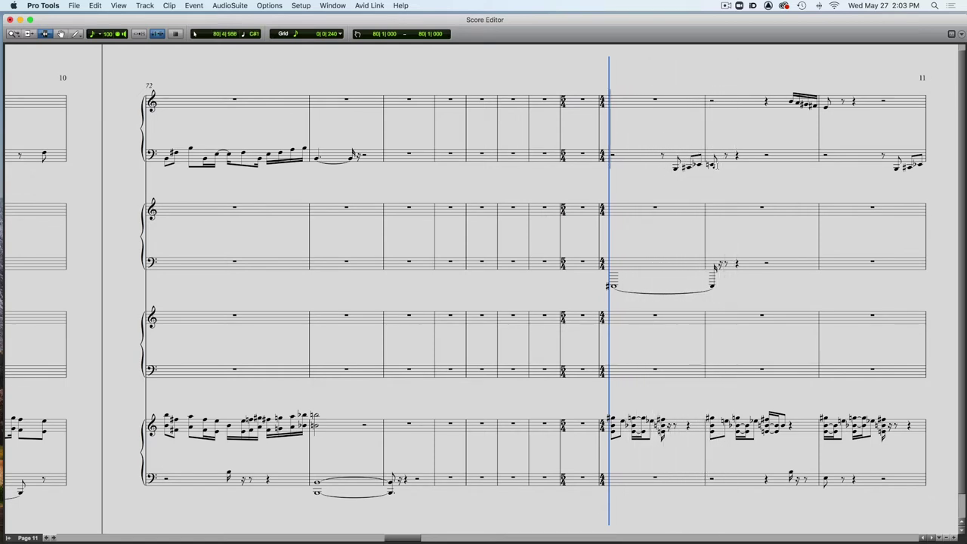
{"action": "key", "text": "space"}
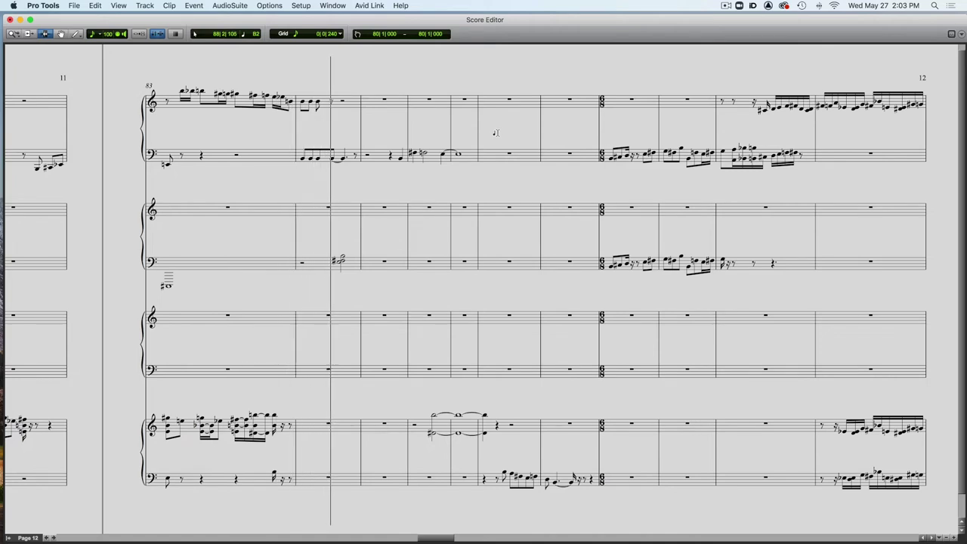
{"action": "key", "text": "space"}
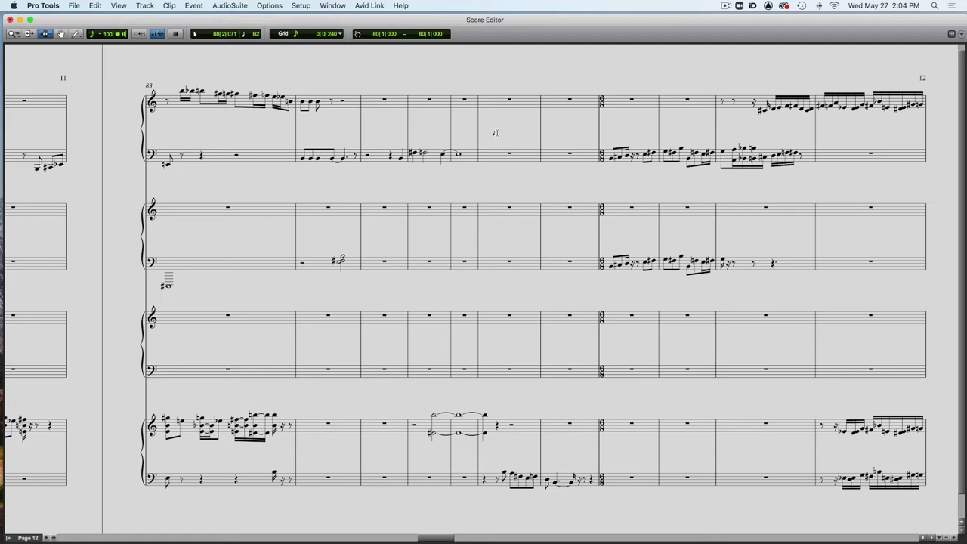
Step: Move the playback start on page 12 to 85|2|480, move it back to 84|4|480, and play from there
{"action": "left_click", "coordinate": [383, 154]}
{"action": "scroll", "coordinate": [403, 162], "scroll_direction": "down", "scroll_amount": 1}
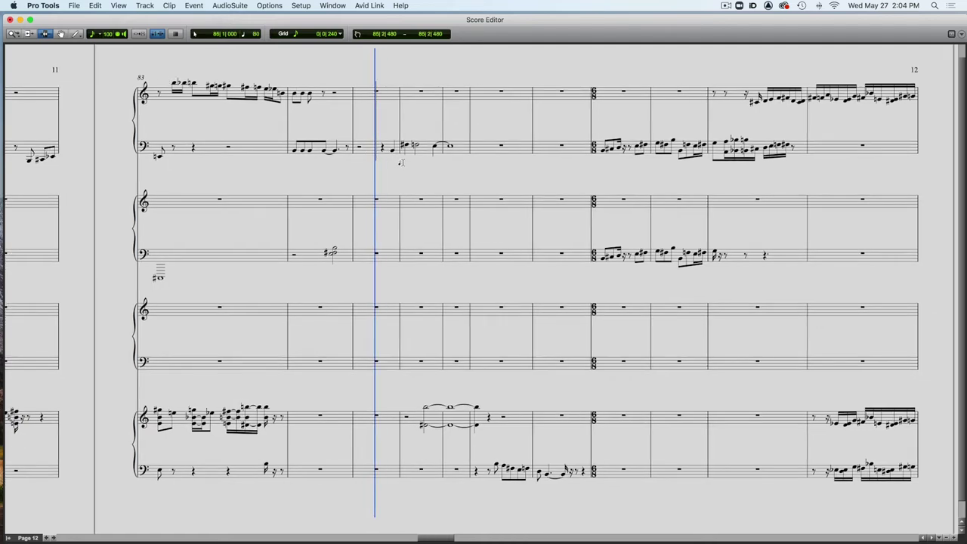
{"action": "left_click", "coordinate": [347, 154]}
{"action": "scroll", "coordinate": [346, 153], "scroll_direction": "left", "scroll_amount": 1}
{"action": "key", "text": "space"}
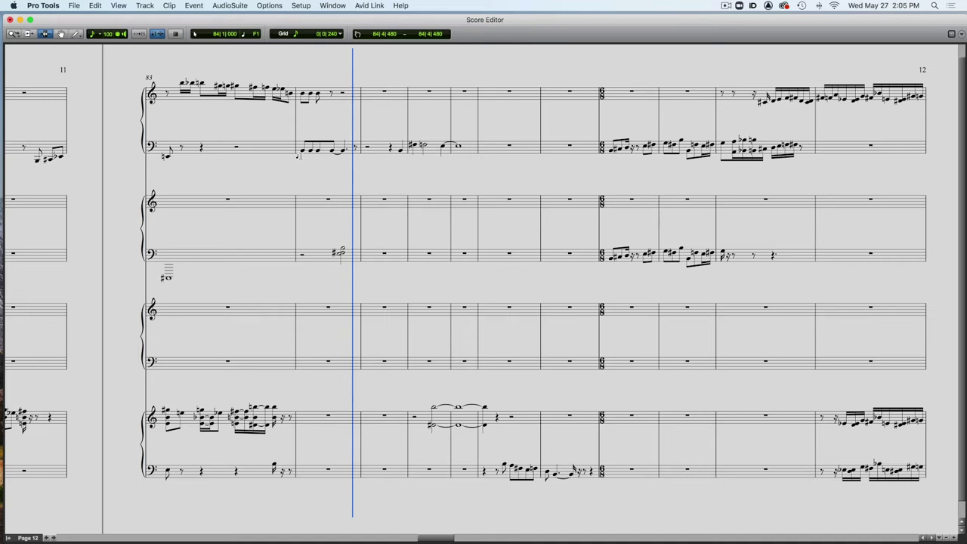
Step: Play the page 12 passage from the start of bar 84 and stop playback
{"action": "left_click", "coordinate": [296, 165]}
{"action": "key", "text": "space"}
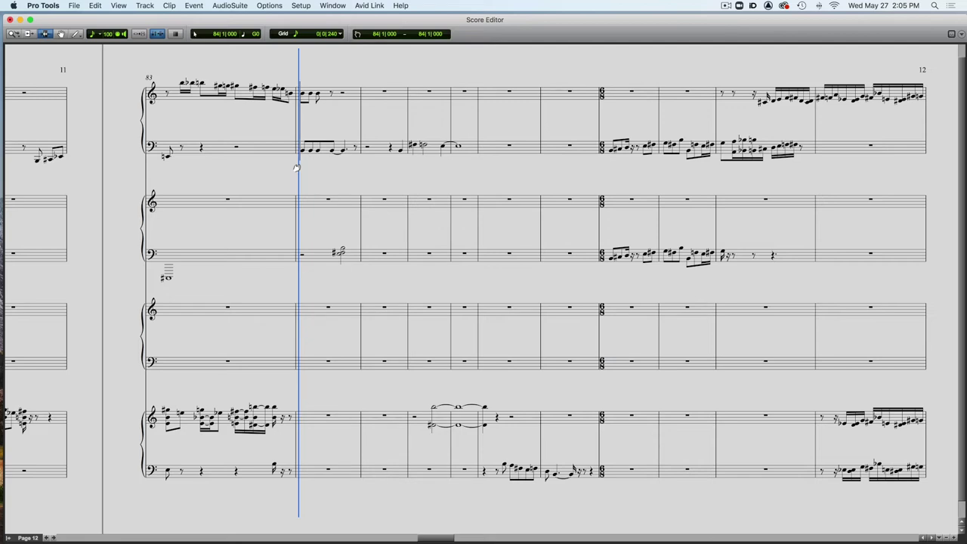
{"action": "key", "text": "space"}
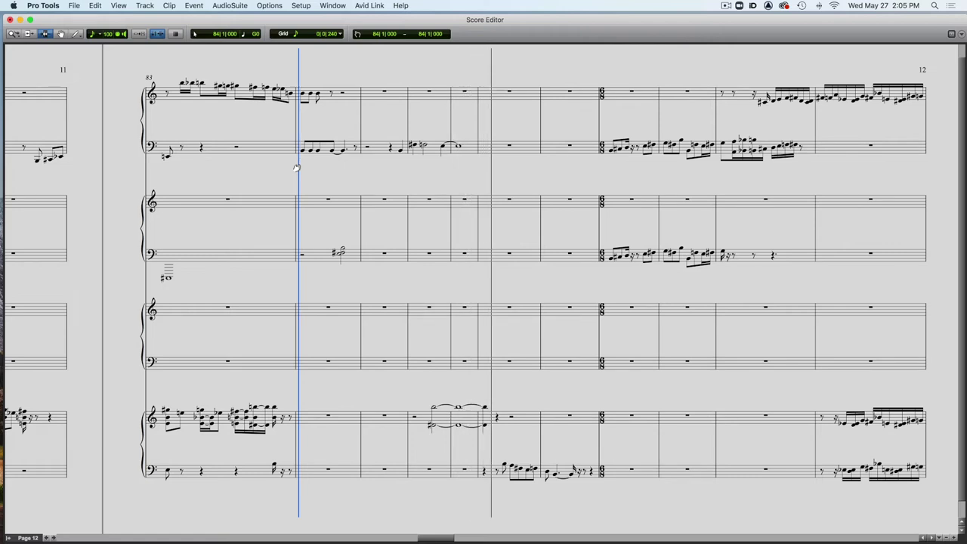
{"action": "key", "text": "space"}
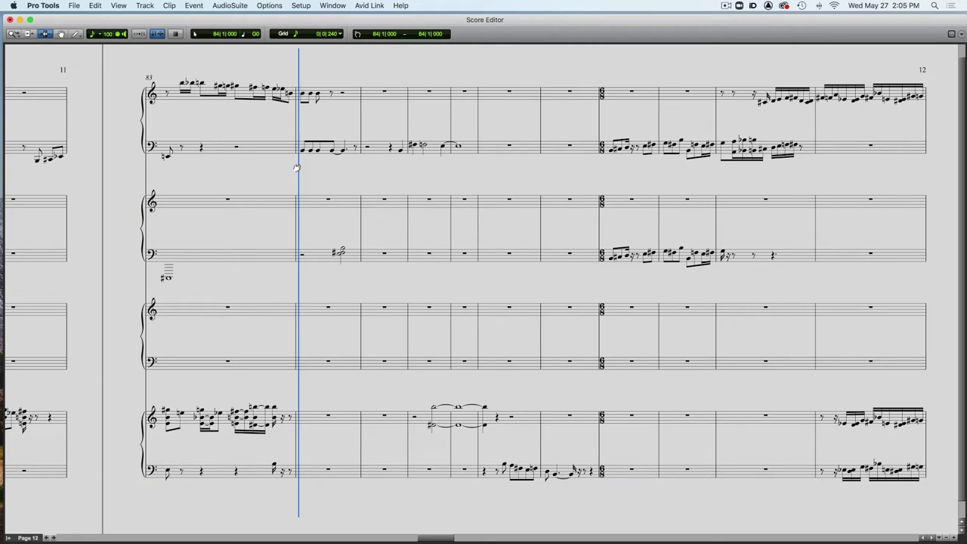
Step: Play the page 12 passage from 86|1|480 on into the 6/8 bars and stop playback
{"action": "left_click_drag", "start_coordinate": [436, 146], "coordinate": [468, 149]}
{"action": "left_click", "coordinate": [447, 205]}
{"action": "left_click", "coordinate": [423, 409]}
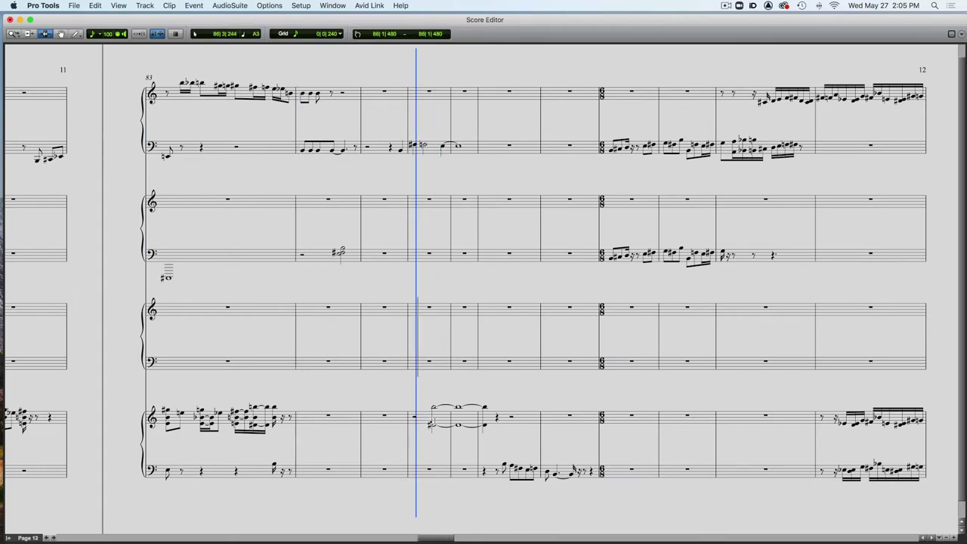
{"action": "key", "text": "space"}
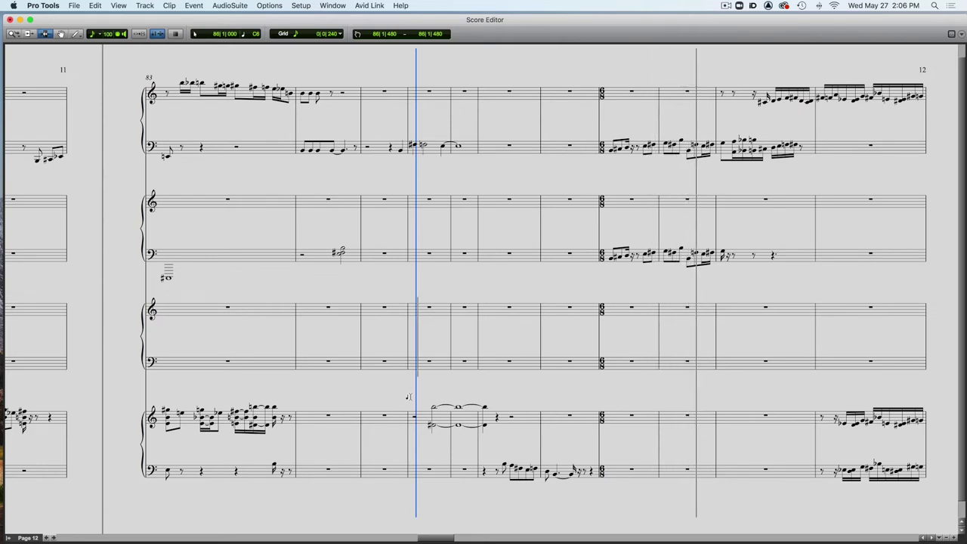
{"action": "key", "text": "space"}
Step: Play the 6/8 passage on page 12 from the start of bar 90 on into page 13
{"action": "scroll", "coordinate": [409, 397], "scroll_direction": "up", "scroll_amount": 1}
{"action": "scroll", "coordinate": [610, 313], "scroll_direction": "right", "scroll_amount": 2}
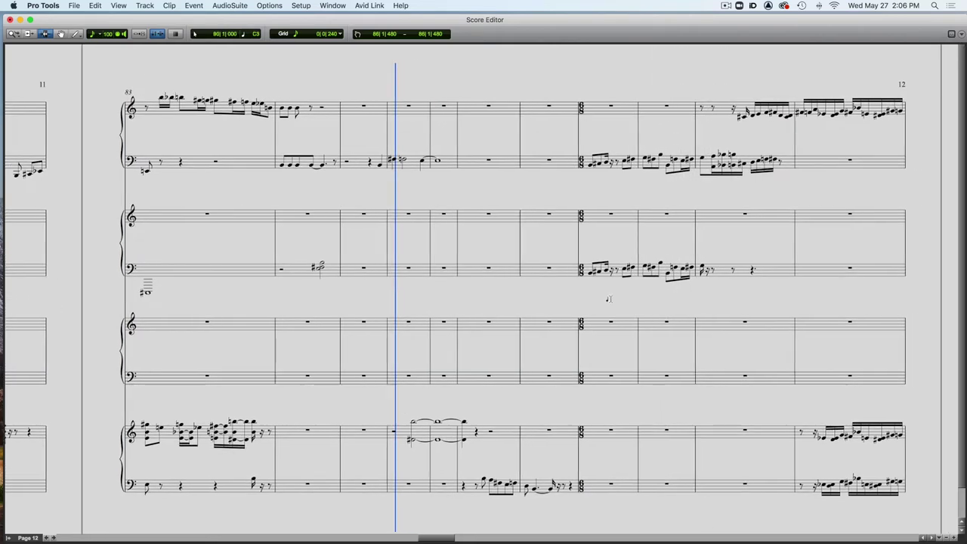
{"action": "scroll", "coordinate": [627, 169], "scroll_direction": "down", "scroll_amount": 1}
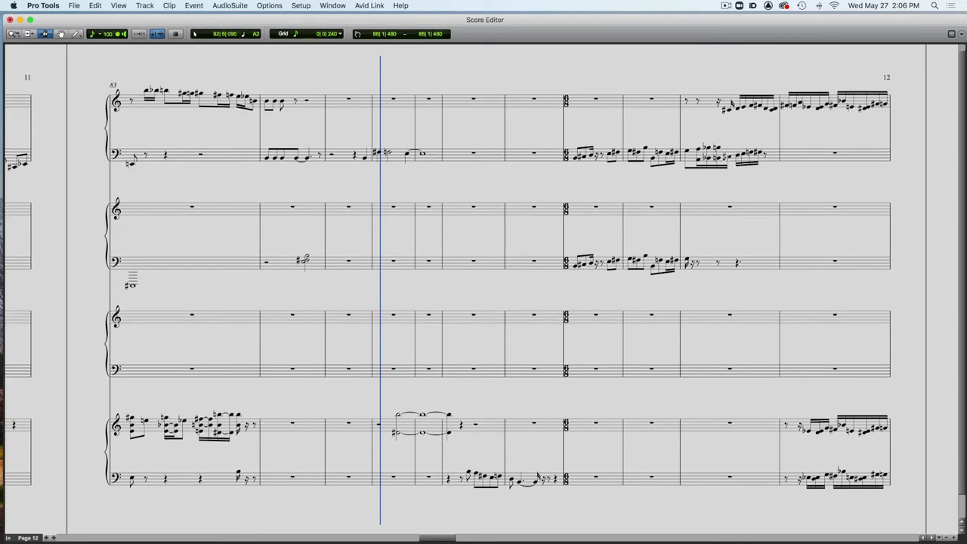
{"action": "scroll", "coordinate": [741, 135], "scroll_direction": "right", "scroll_amount": 5}
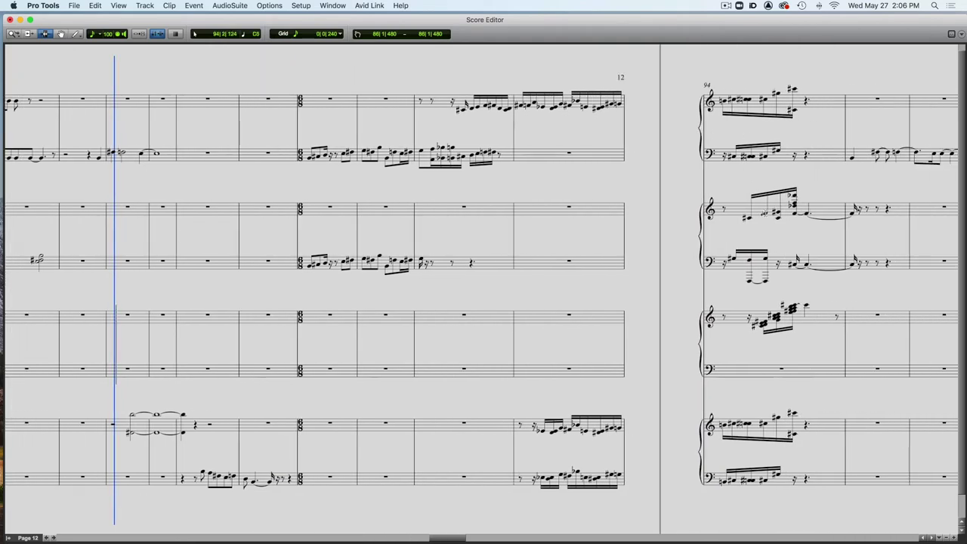
{"action": "left_click", "coordinate": [792, 195]}
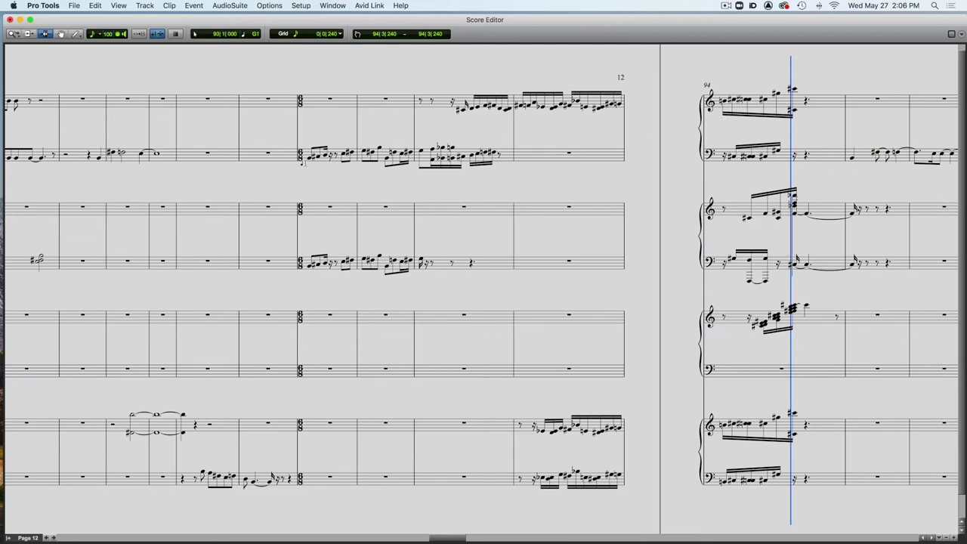
{"action": "left_click", "coordinate": [302, 162]}
{"action": "key", "text": "space"}
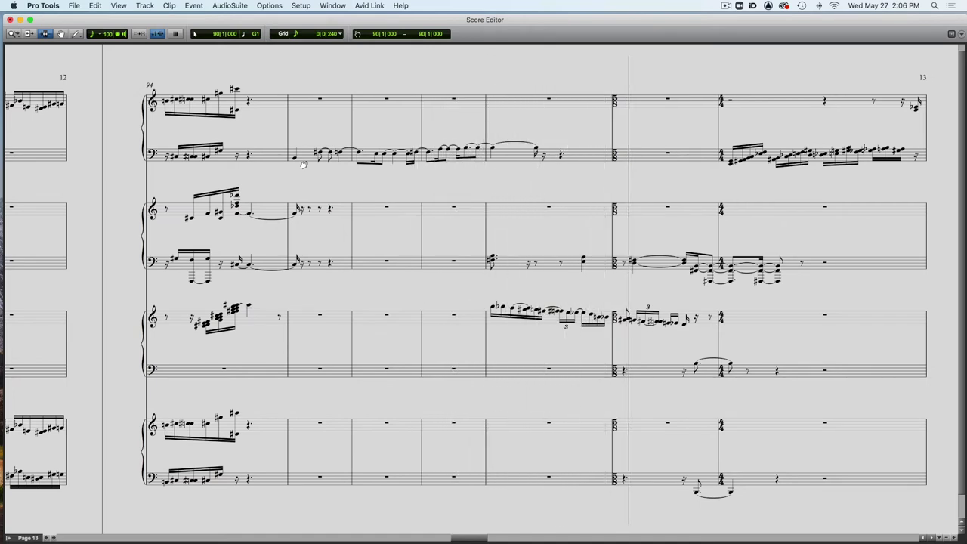
Step: Play the page 13 passage from the start of bar 95 on into page 14, and return to the end of page 13
{"action": "left_click", "coordinate": [292, 155]}
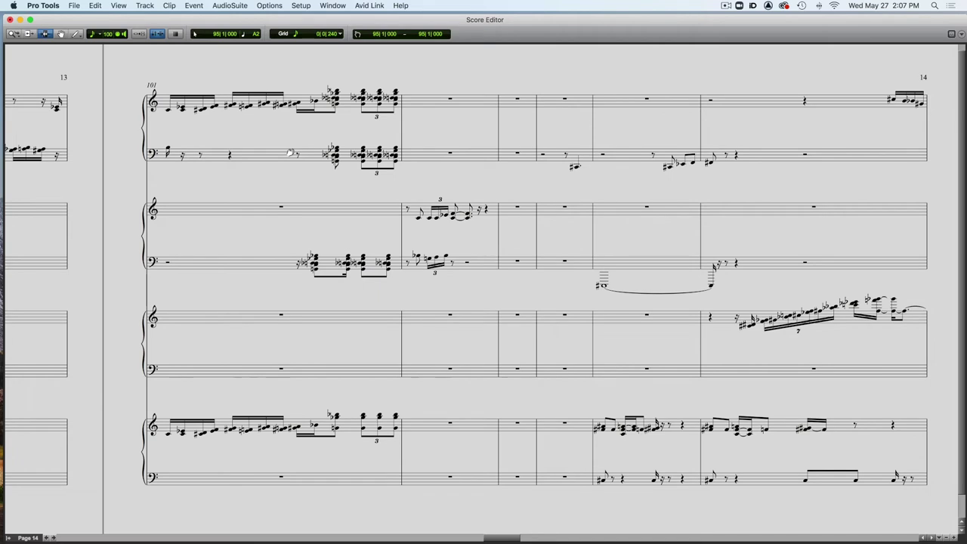
{"action": "scroll", "coordinate": [289, 153], "scroll_direction": "left", "scroll_amount": 10}
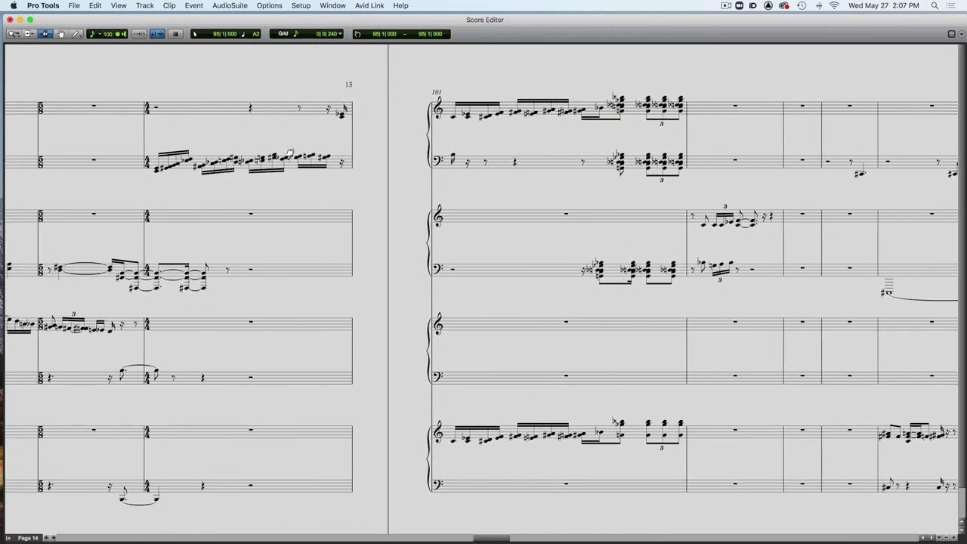
{"action": "scroll", "coordinate": [289, 154], "scroll_direction": "left", "scroll_amount": 2}
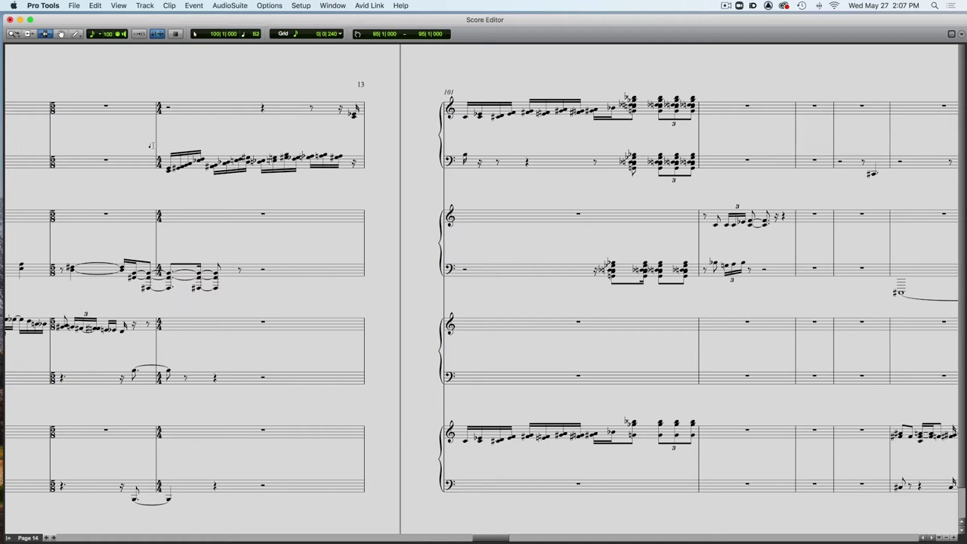
Step: Select the closing chords of bar 101 in the uppermost part and play from the start of bar 100
{"action": "left_click_drag", "start_coordinate": [688, 134], "coordinate": [704, 134]}
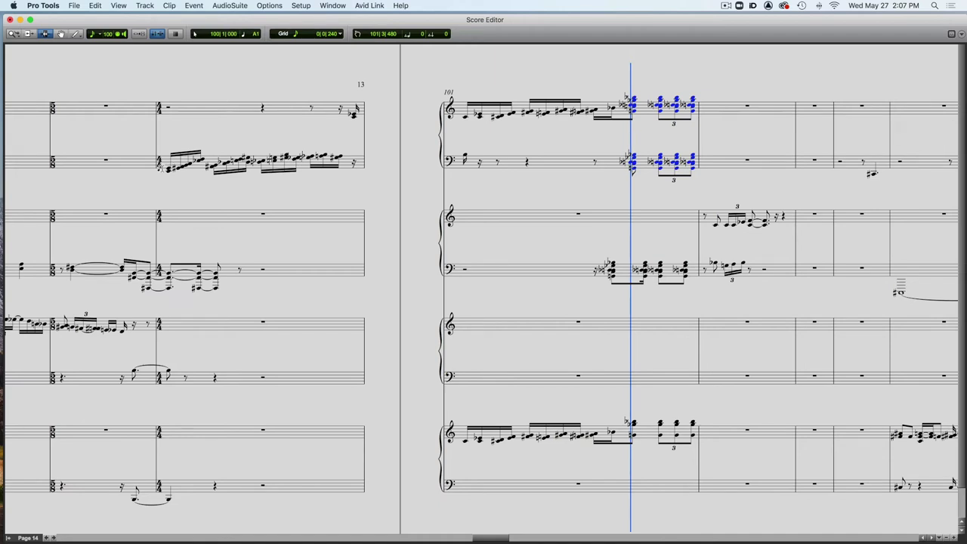
{"action": "key", "text": "space"}
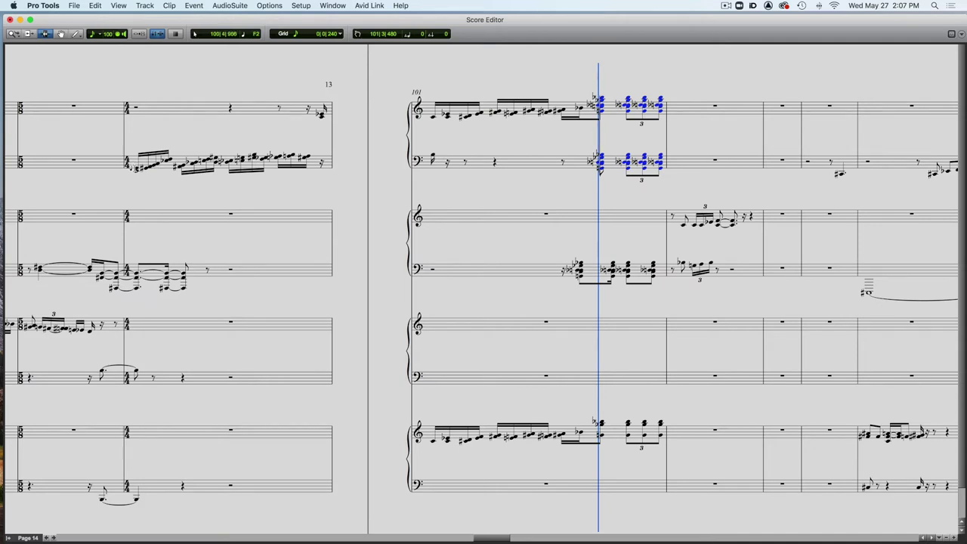
{"action": "left_click", "coordinate": [164, 174]}
{"action": "key", "text": "space"}
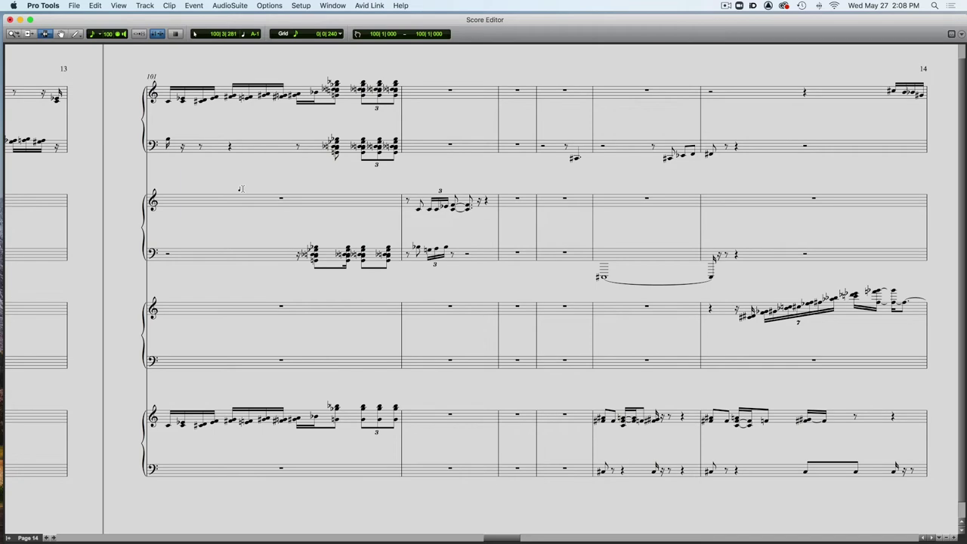
Step: Play the end of bar 101 from 101|3|000, and play the page 14 passage from the start of bar 102
{"action": "left_click_drag", "start_coordinate": [369, 125], "coordinate": [262, 108]}
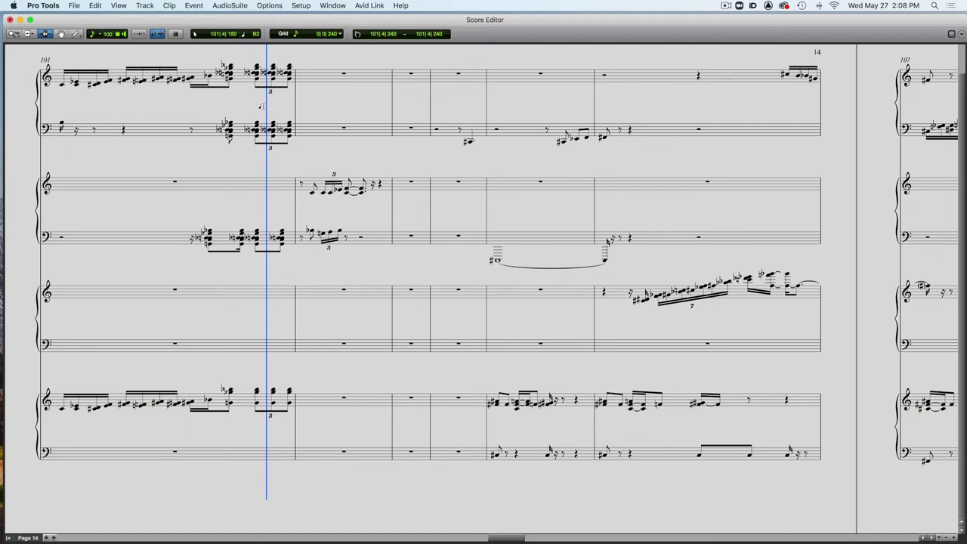
{"action": "scroll", "coordinate": [263, 105], "scroll_direction": "right", "scroll_amount": 2}
{"action": "left_click", "coordinate": [158, 136]}
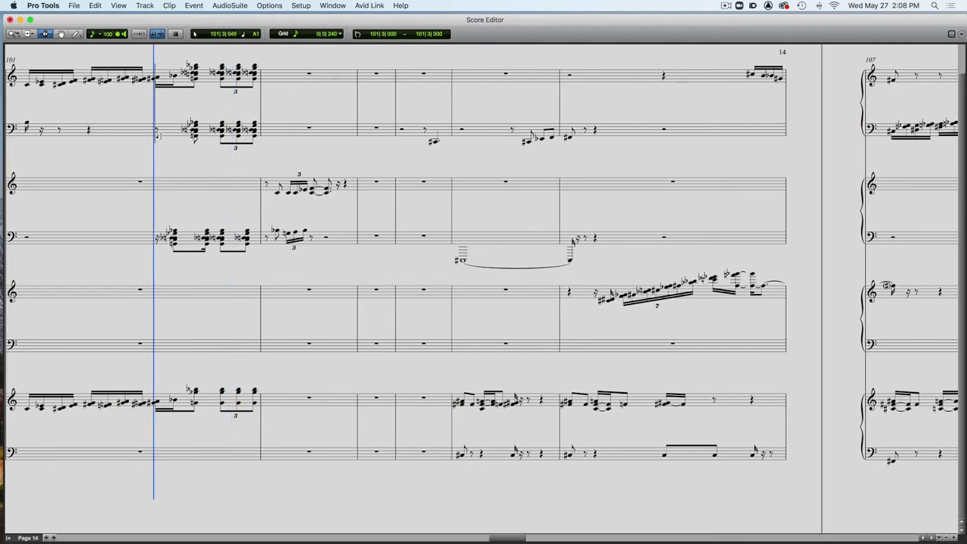
{"action": "key", "text": "space"}
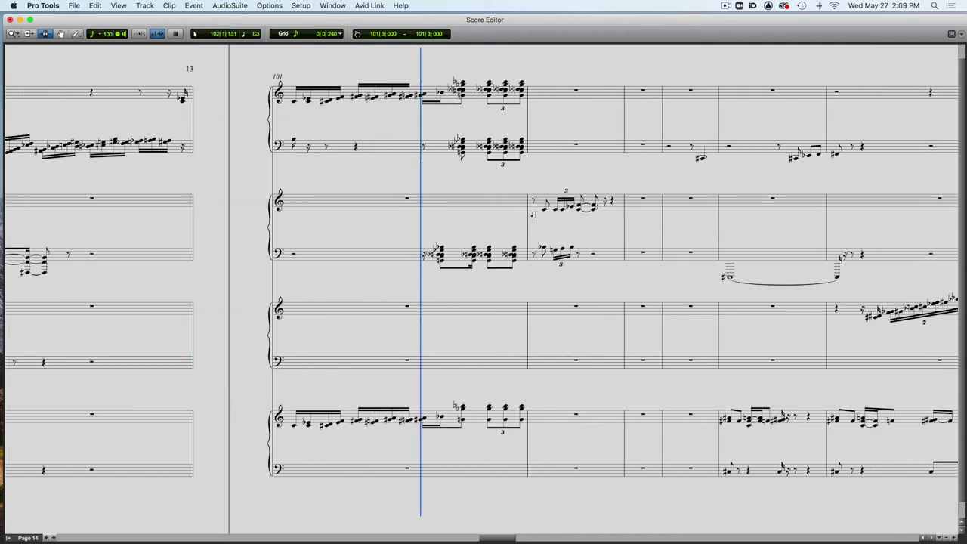
{"action": "left_click", "coordinate": [534, 214]}
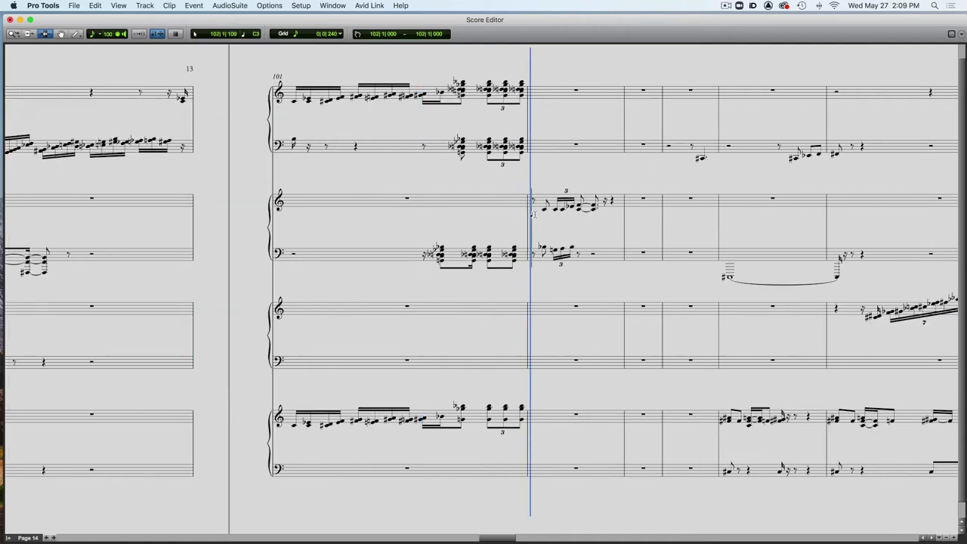
{"action": "key", "text": "space"}
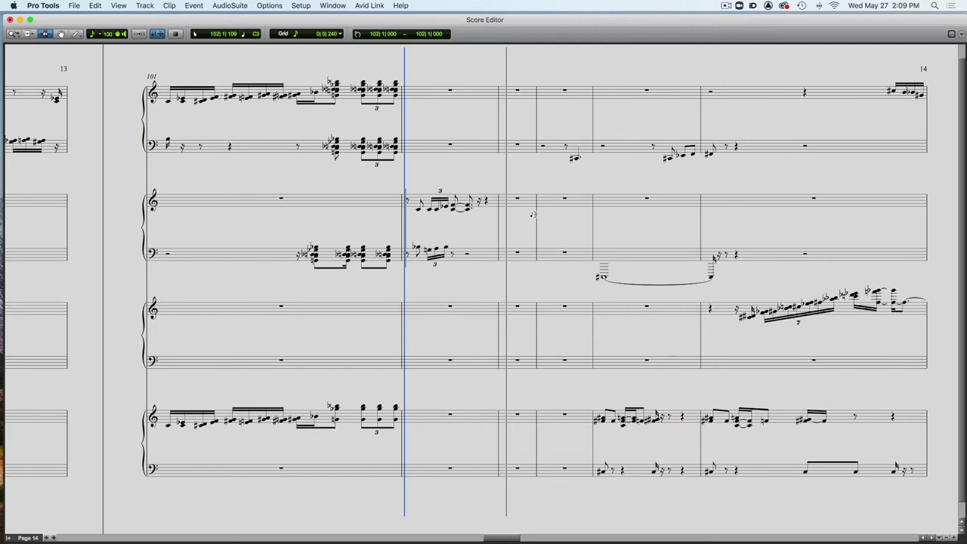
Step: Play the page 14 passage from the start of bar 105 on into page 15 and stop playback
{"action": "left_click", "coordinate": [597, 261]}
{"action": "key", "text": "space"}
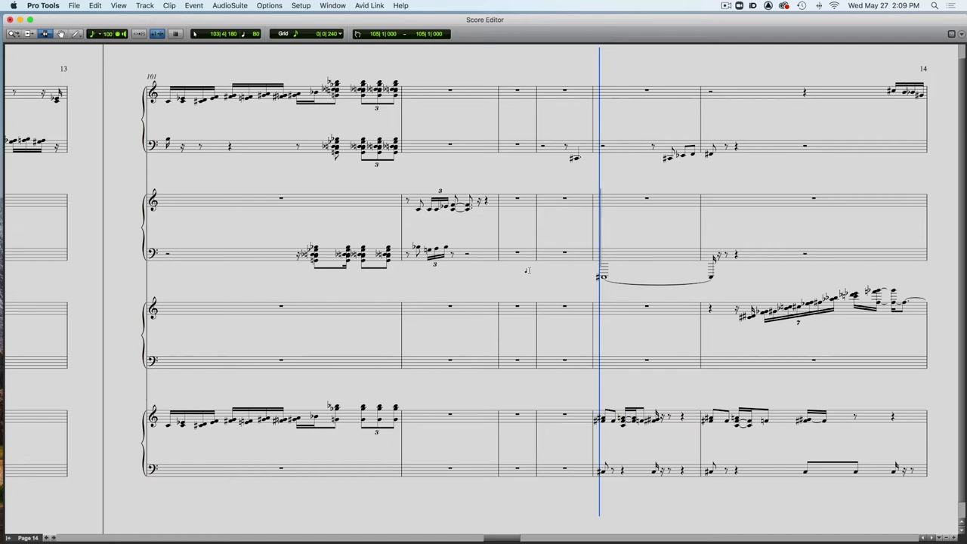
{"action": "key", "text": "space"}
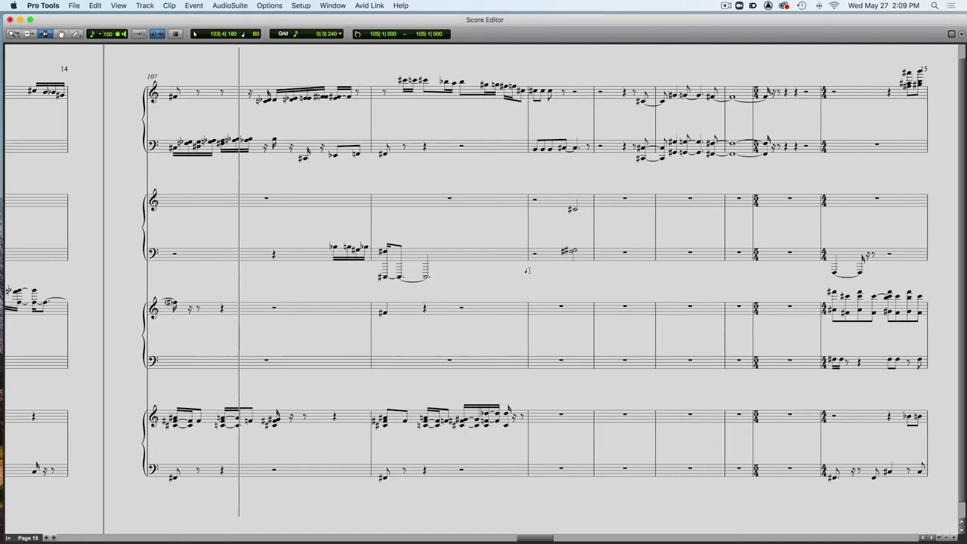
{"action": "key", "text": "space"}
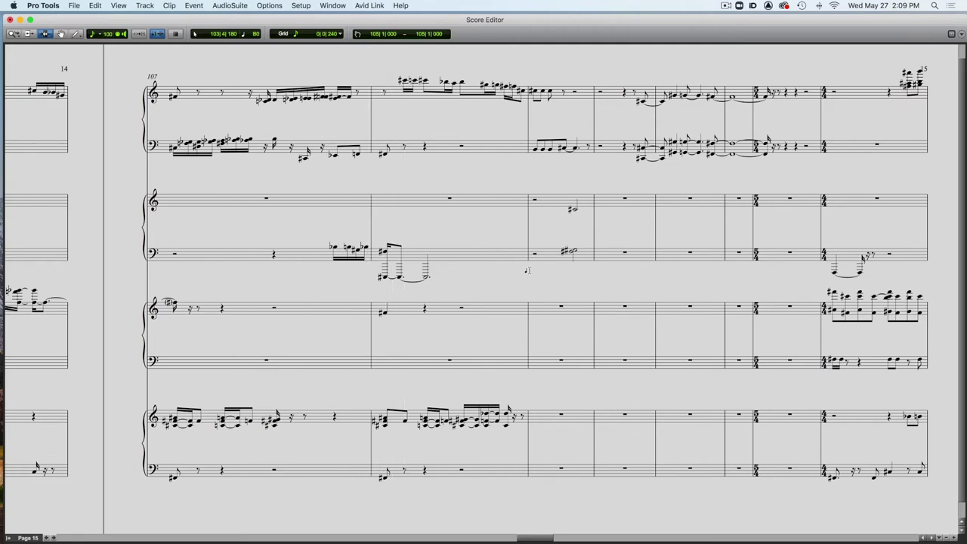
Step: Play the page 15 passage from the start of bar 107 into the 5/4 bar and stop playback
{"action": "scroll", "coordinate": [528, 270], "scroll_direction": "up", "scroll_amount": 1}
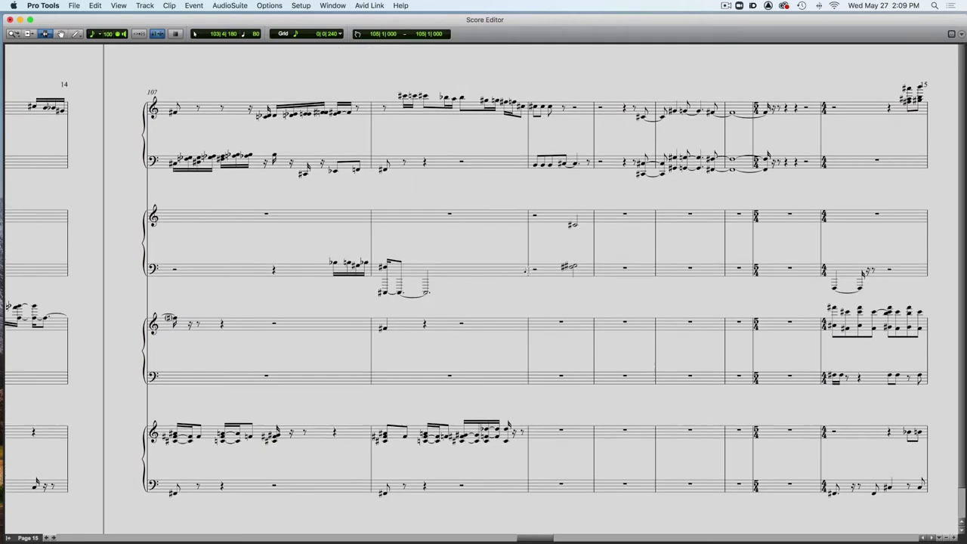
{"action": "scroll", "coordinate": [528, 271], "scroll_direction": "left", "scroll_amount": 2}
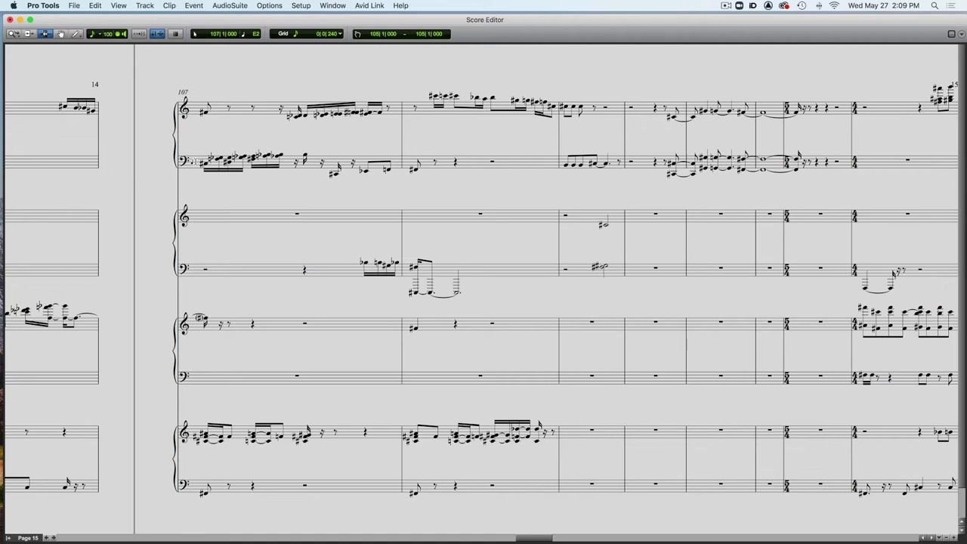
{"action": "key", "text": "space"}
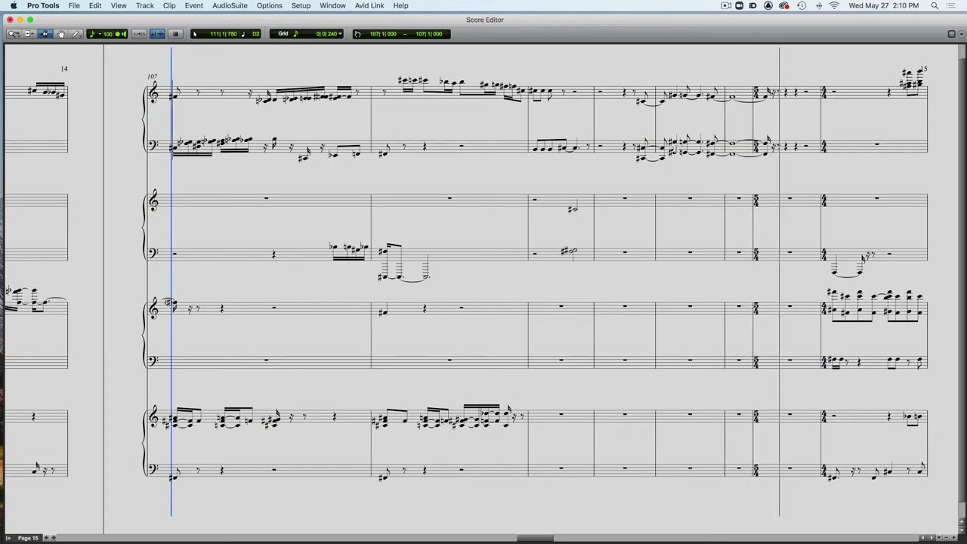
{"action": "key", "text": "space"}
Step: Play from the start of bar 114 at the end of page 15 on to page 19 and stop playback
{"action": "scroll", "coordinate": [804, 237], "scroll_direction": "down", "scroll_amount": 1}
{"action": "left_click", "coordinate": [823, 278]}
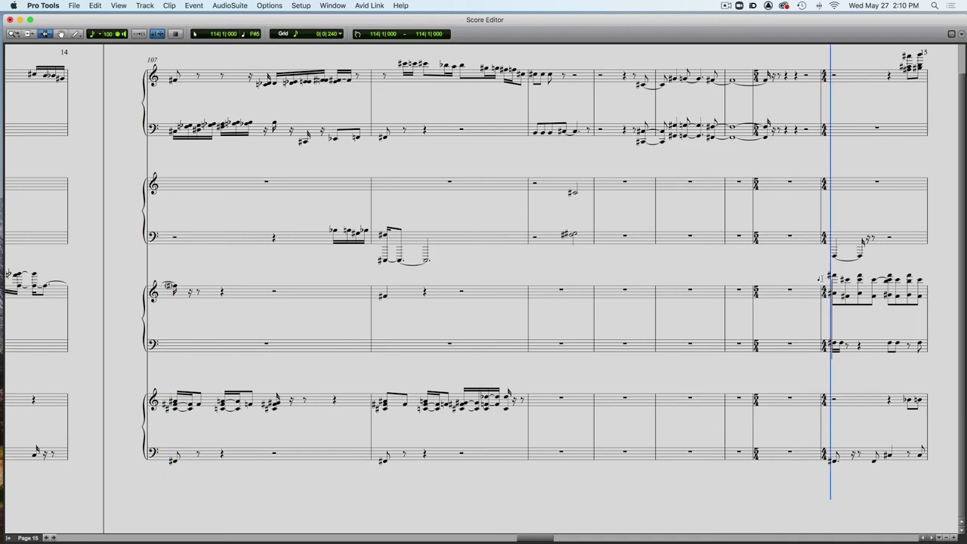
{"action": "scroll", "coordinate": [805, 279], "scroll_direction": "right", "scroll_amount": 10}
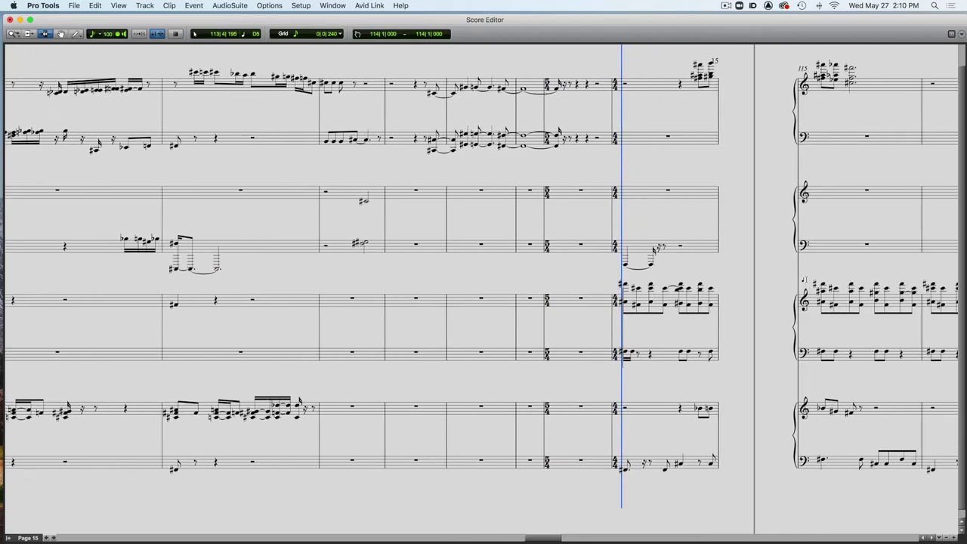
{"action": "scroll", "coordinate": [804, 280], "scroll_direction": "right", "scroll_amount": 2}
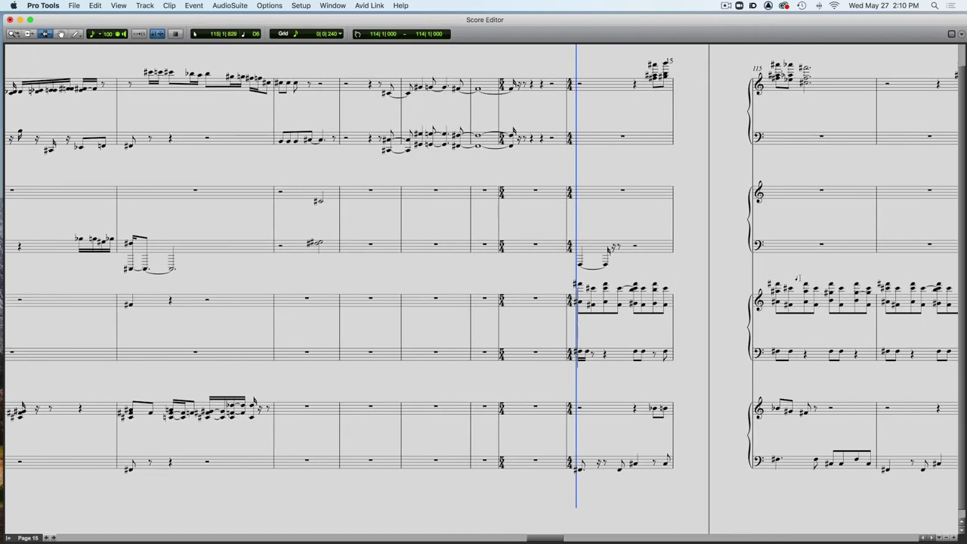
{"action": "scroll", "coordinate": [798, 278], "scroll_direction": "left", "scroll_amount": 7}
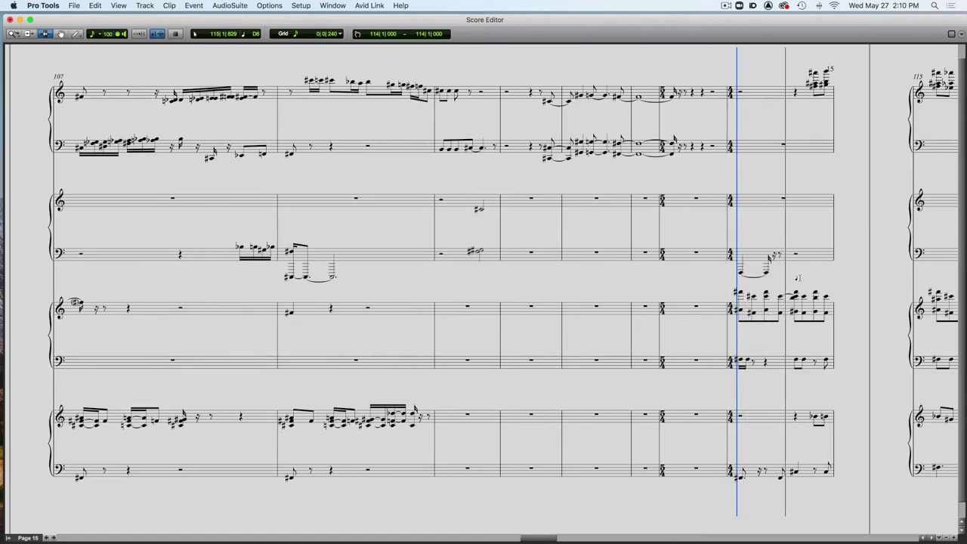
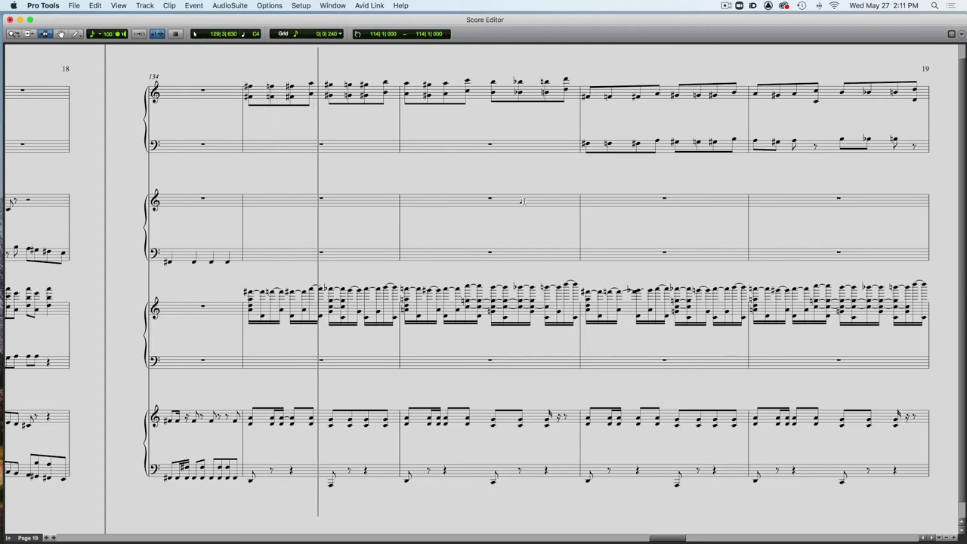
{"action": "key", "text": "space"}
Step: Play from the start of bar 132 on page 18 on into page 19 and stop playback
{"action": "scroll", "coordinate": [521, 201], "scroll_direction": "left", "scroll_amount": 8}
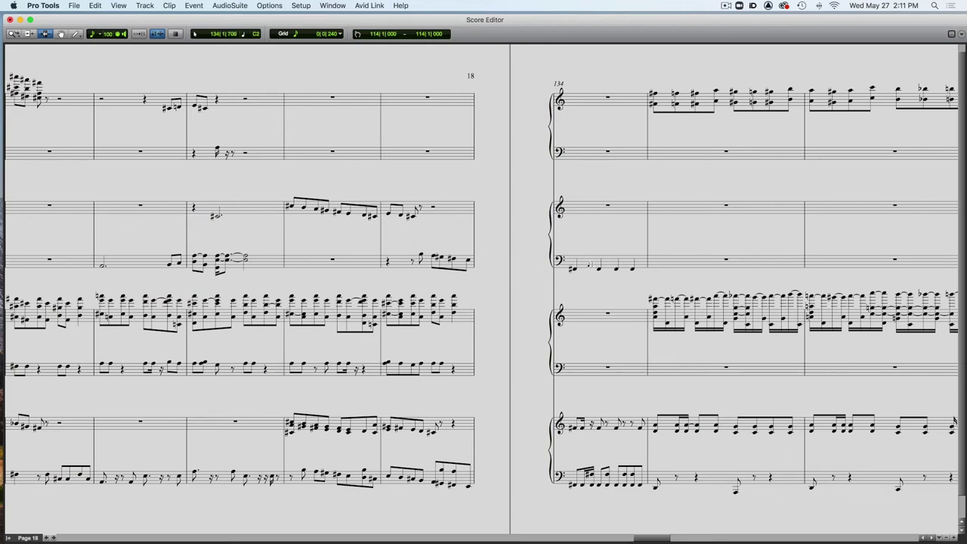
{"action": "scroll", "coordinate": [639, 263], "scroll_direction": "down", "scroll_amount": 1}
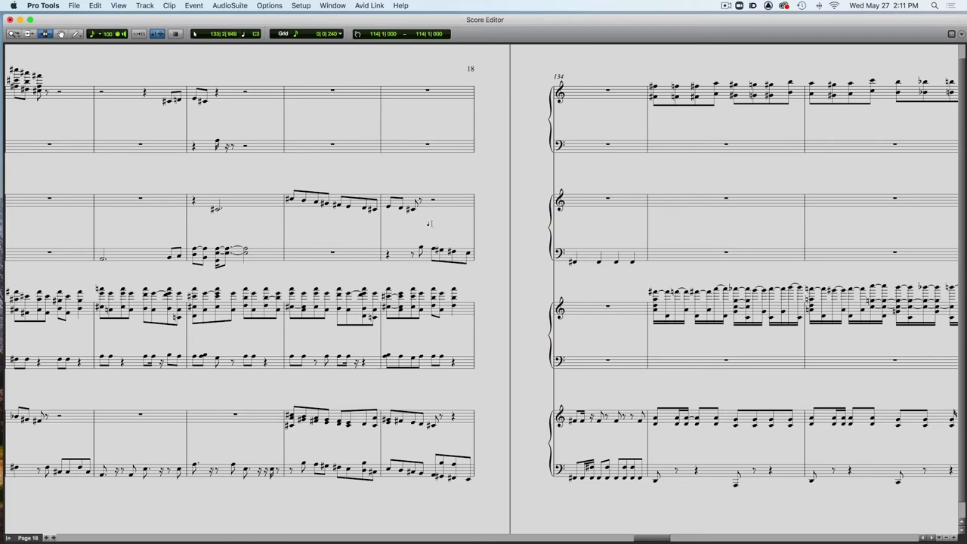
{"action": "left_click", "coordinate": [284, 219]}
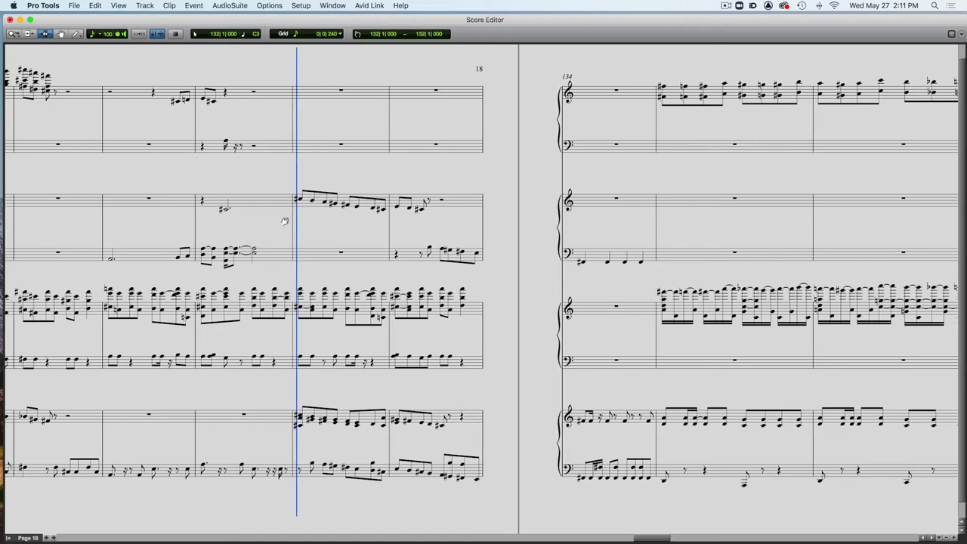
{"action": "key", "text": "space"}
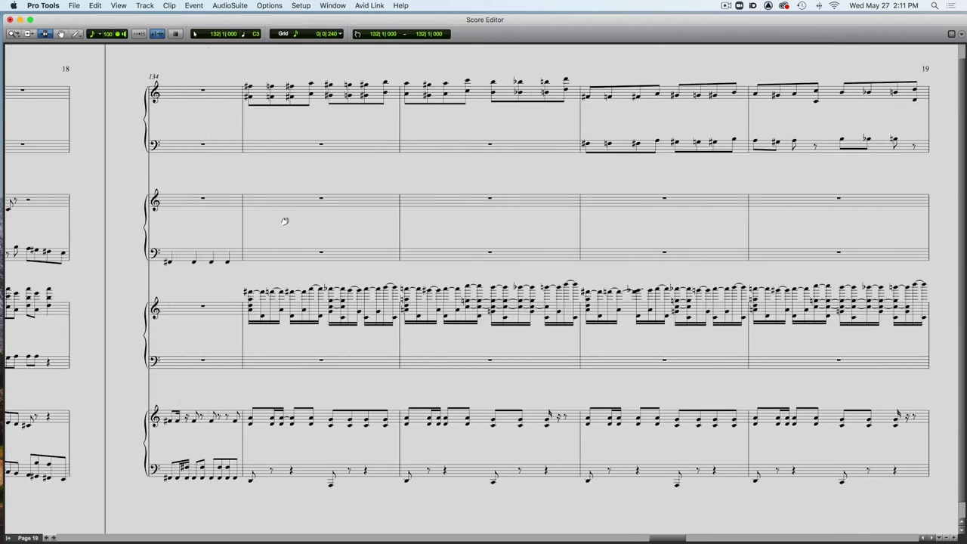
{"action": "key", "text": "space"}
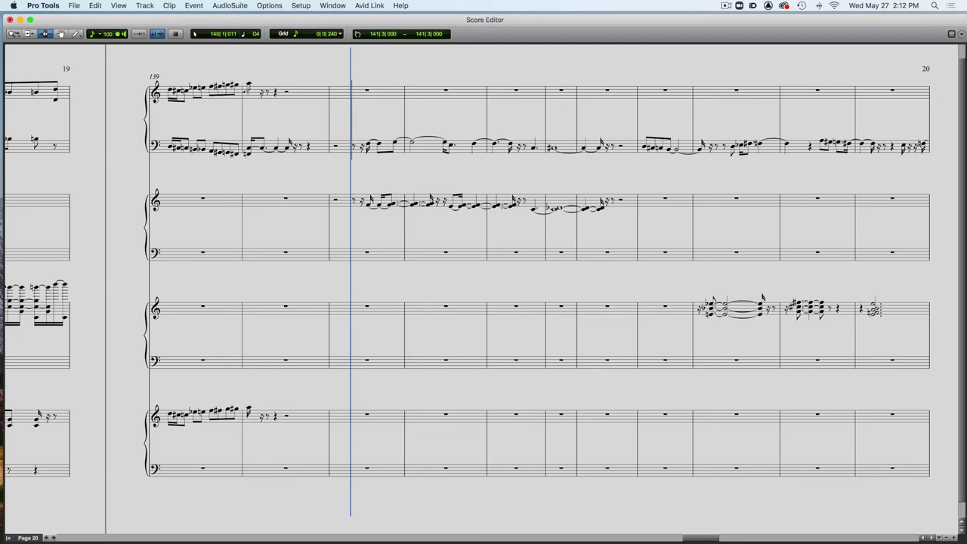
Step: Cue the start of bar 140 on page 20, and play from beat 3 of bar 141 on into page 21
{"action": "left_click", "coordinate": [244, 89]}
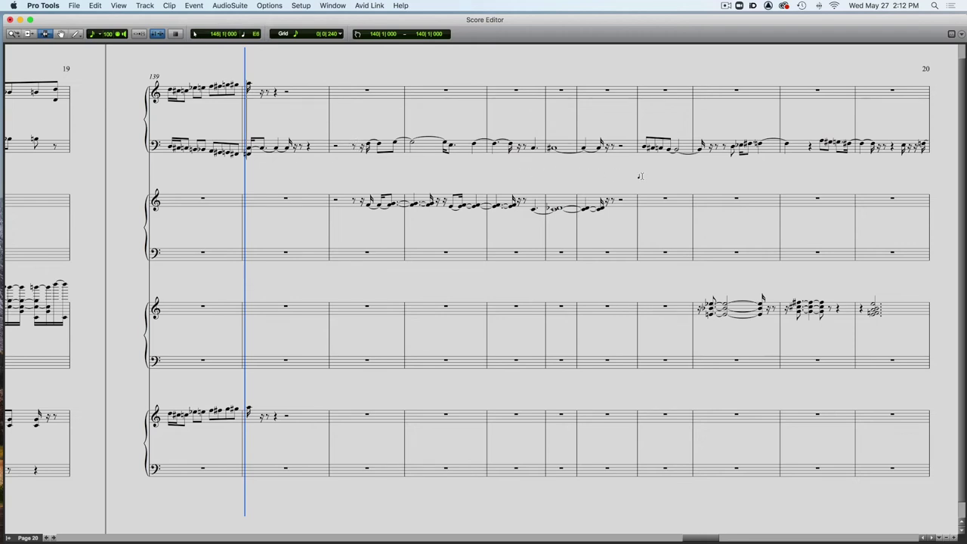
{"action": "scroll", "coordinate": [640, 176], "scroll_direction": "right", "scroll_amount": 5}
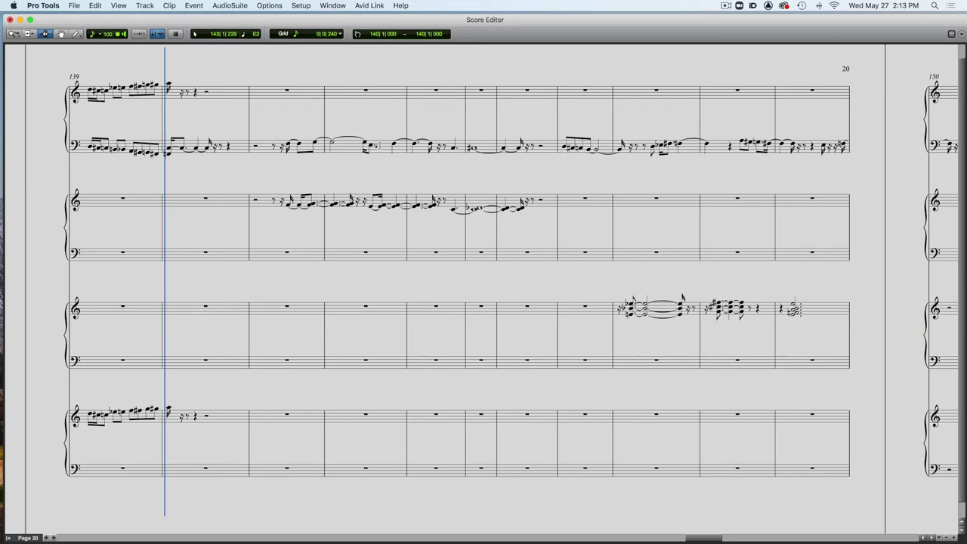
{"action": "left_click", "coordinate": [282, 143]}
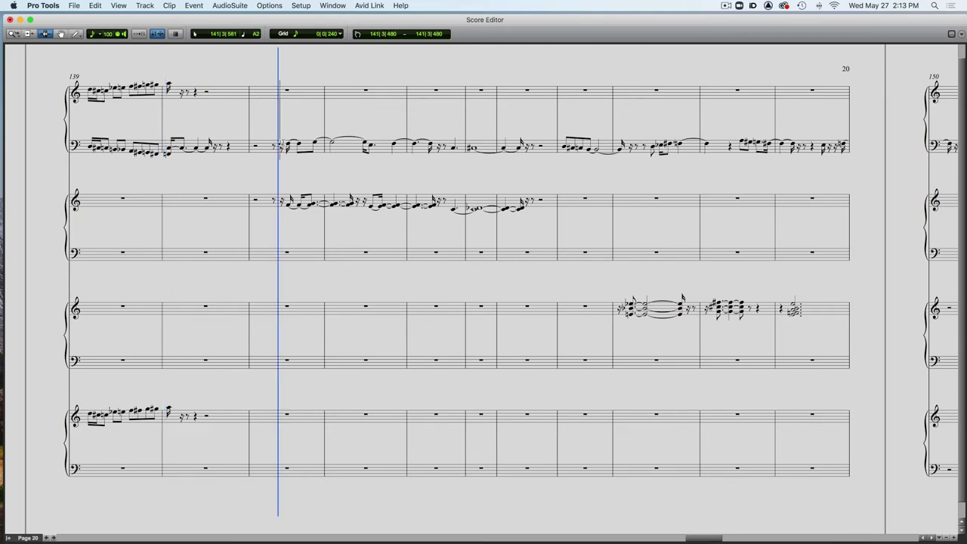
{"action": "key", "text": "space"}
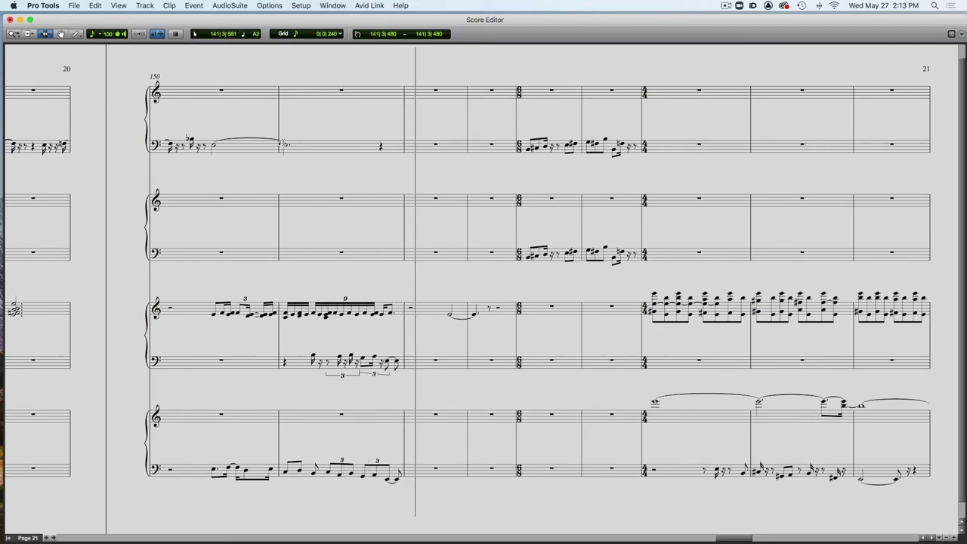
Step: Return to page 20 and cue the start of bar 147 to examine its passage
{"action": "scroll", "coordinate": [283, 143], "scroll_direction": "left", "scroll_amount": 5}
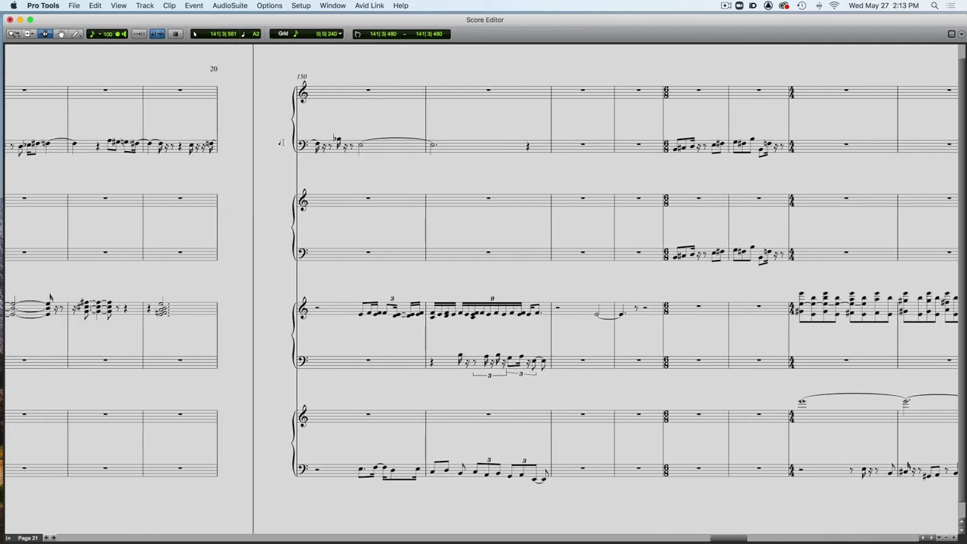
{"action": "scroll", "coordinate": [281, 143], "scroll_direction": "left", "scroll_amount": 2}
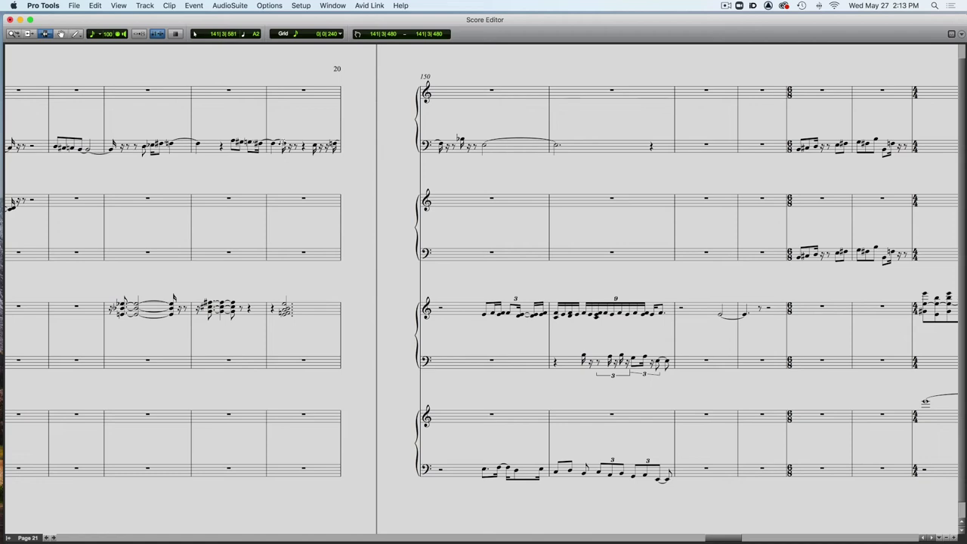
{"action": "scroll", "coordinate": [131, 211], "scroll_direction": "left", "scroll_amount": 1}
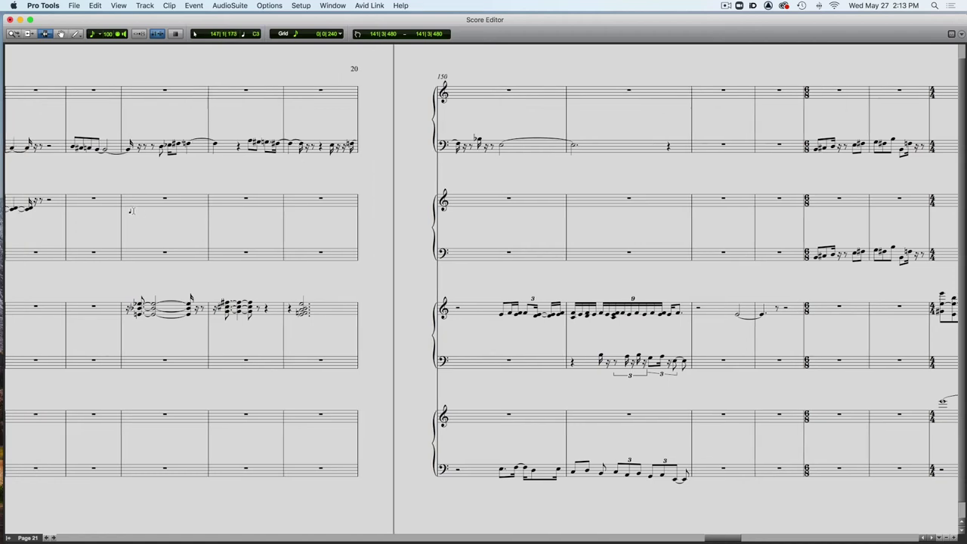
{"action": "left_click", "coordinate": [129, 222]}
{"action": "scroll", "coordinate": [129, 222], "scroll_direction": "left", "scroll_amount": 5}
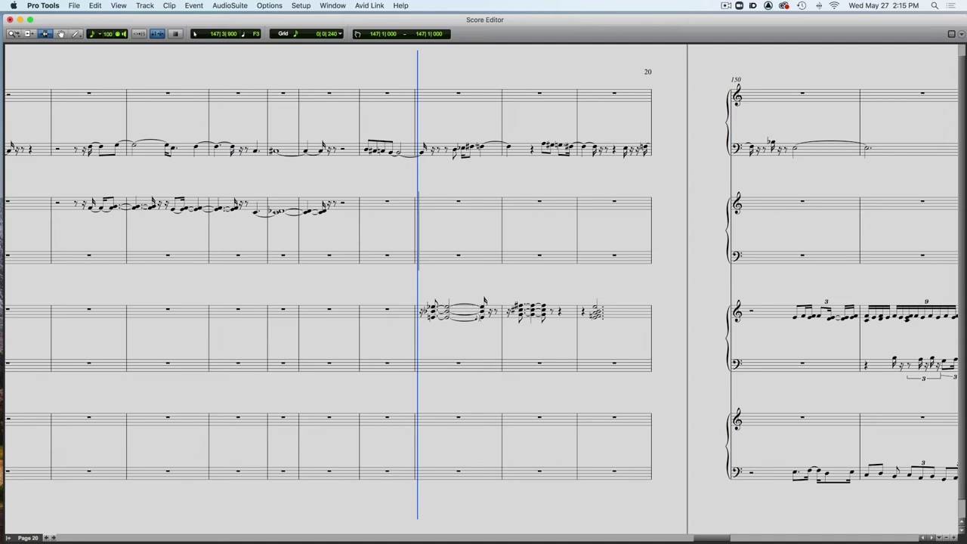
Step: Play the 6/8 passage on page 21 from the start of bar 154 and stop playback
{"action": "scroll", "coordinate": [478, 318], "scroll_direction": "right", "scroll_amount": 10}
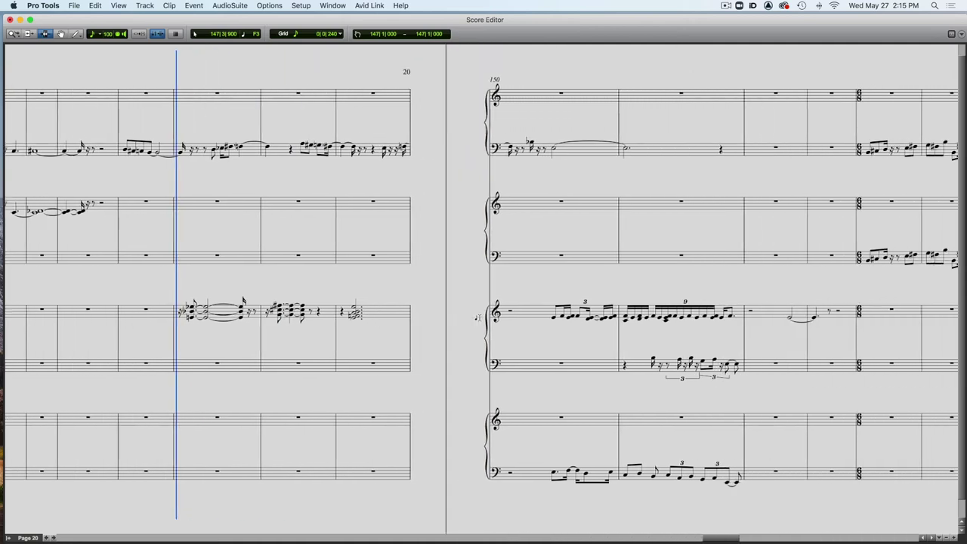
{"action": "scroll", "coordinate": [479, 318], "scroll_direction": "right", "scroll_amount": 1}
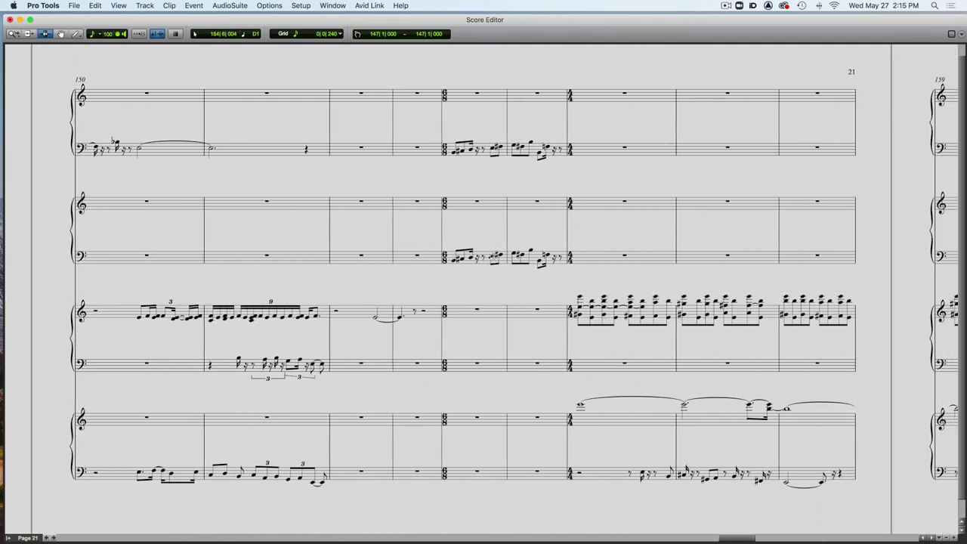
{"action": "left_click", "coordinate": [444, 228]}
{"action": "key", "text": "space"}
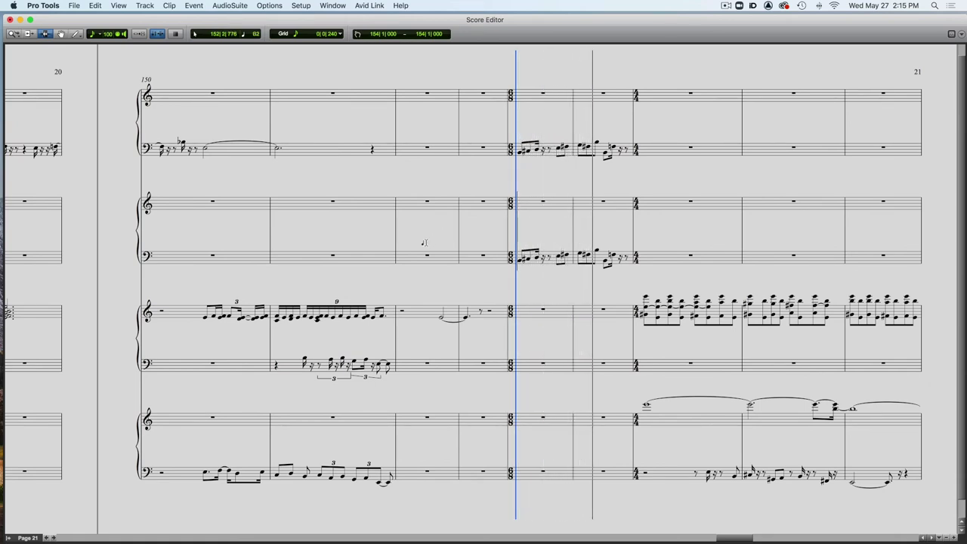
{"action": "key", "text": "space"}
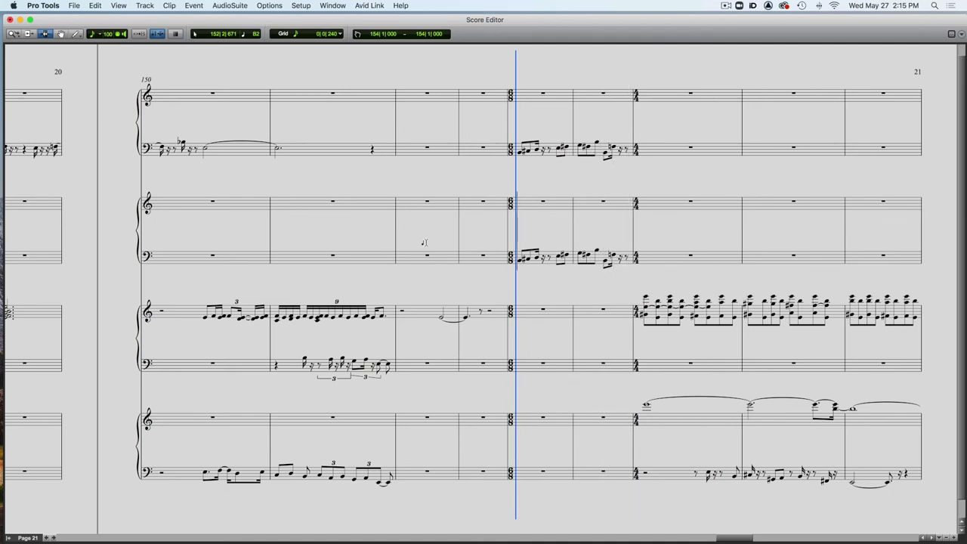
Step: Play from the start of bar 156 on page 21 on to the end of page 22 and stop playback
{"action": "left_click", "coordinate": [633, 277]}
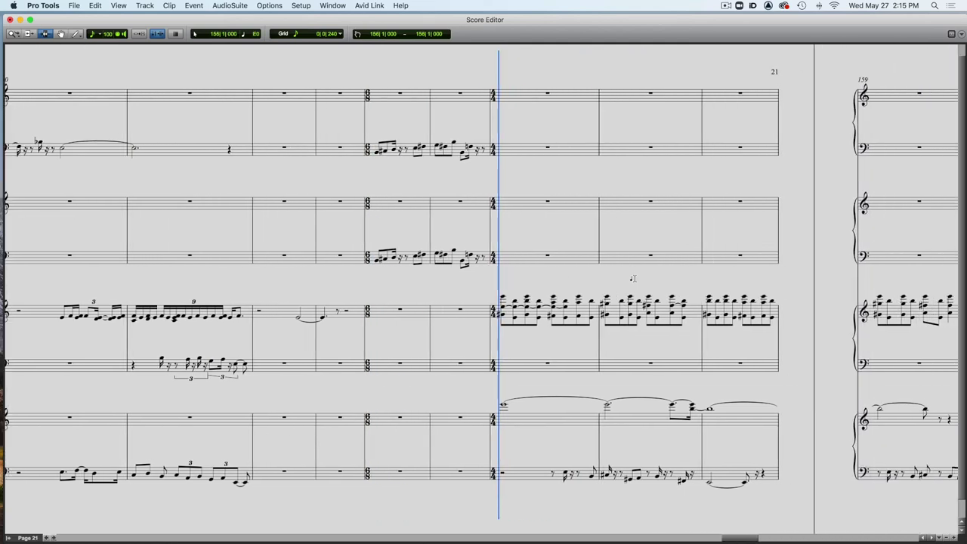
{"action": "key", "text": "space"}
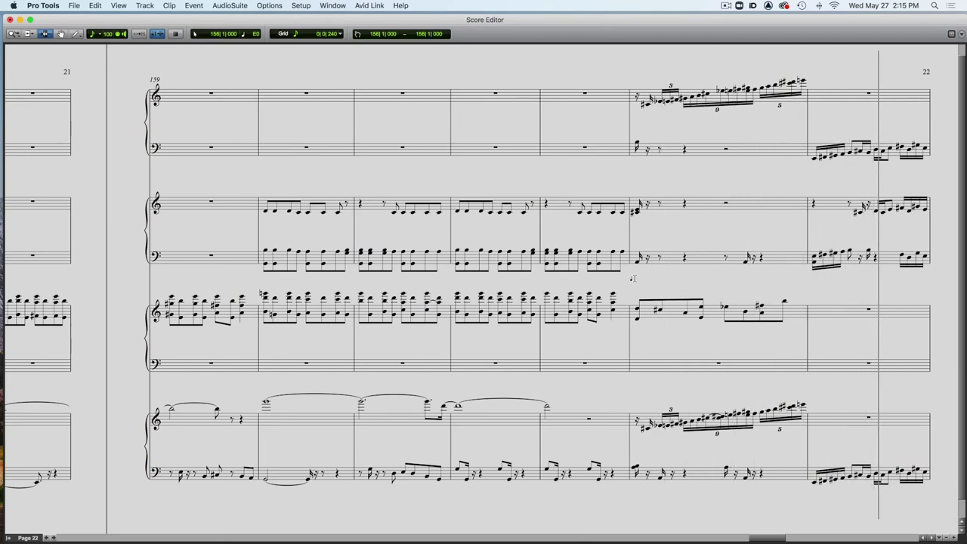
{"action": "key", "text": "space"}
Step: Play from the start of bar 164 on page 22 on into page 23
{"action": "scroll", "coordinate": [645, 237], "scroll_direction": "right", "scroll_amount": 1}
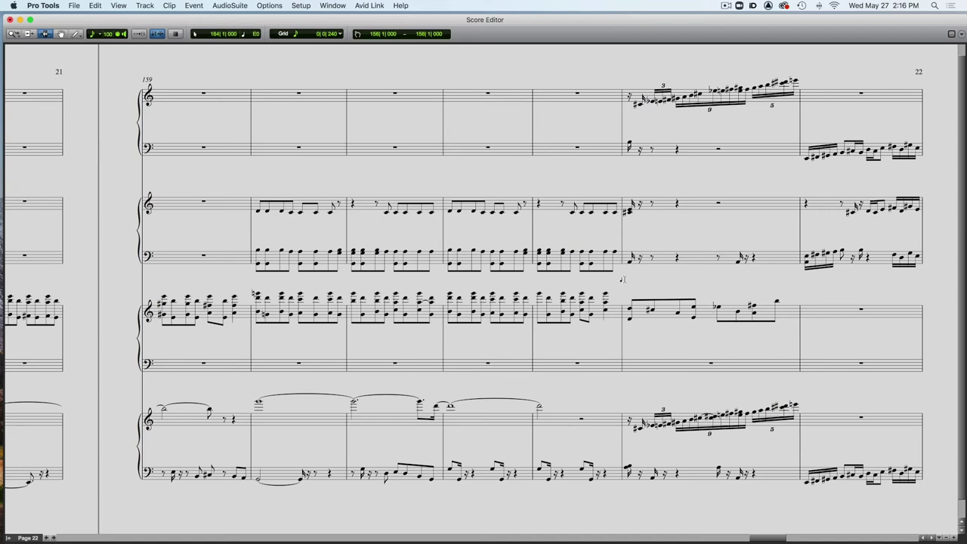
{"action": "scroll", "coordinate": [622, 281], "scroll_direction": "up", "scroll_amount": 3}
{"action": "key", "text": "space"}
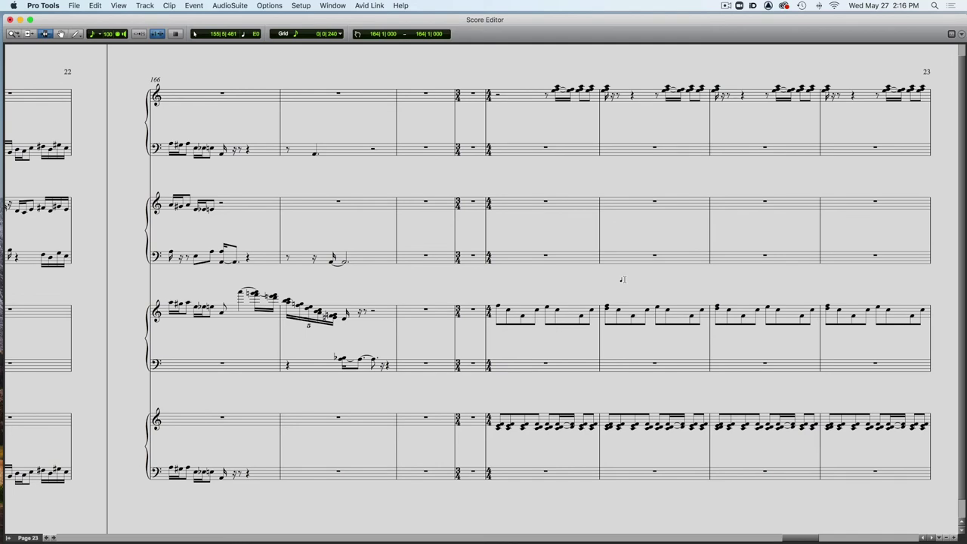
Step: Play from the start of bar 170 at the 4/4 change on page 23 on into page 24
{"action": "scroll", "coordinate": [623, 279], "scroll_direction": "left", "scroll_amount": 10}
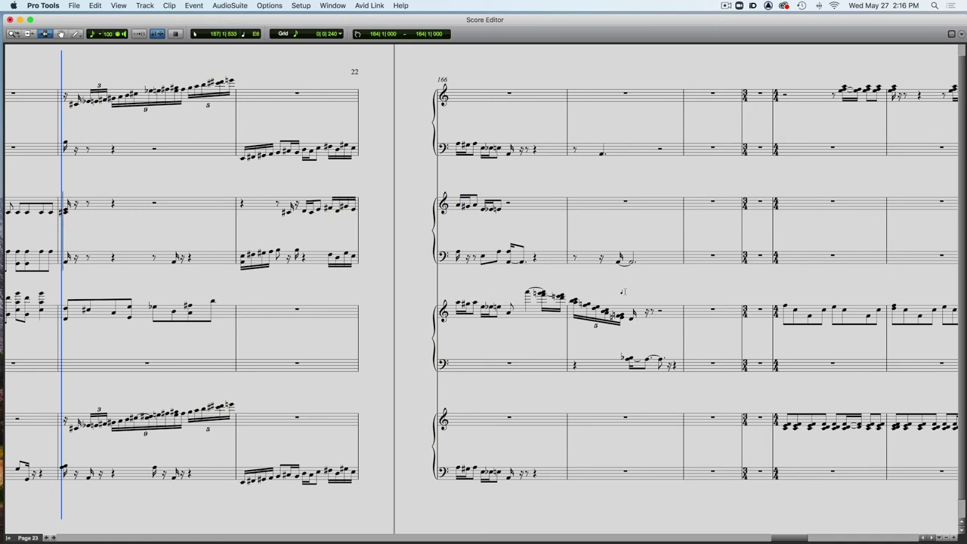
{"action": "left_click", "coordinate": [772, 271]}
{"action": "key", "text": "space"}
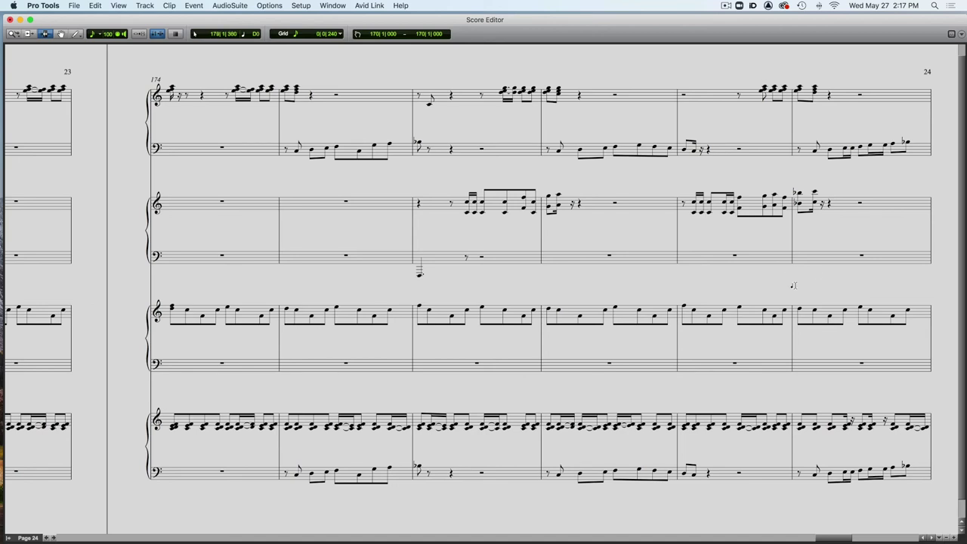
{"action": "left_click", "coordinate": [724, 7]}
{"action": "left_click", "coordinate": [724, 7]}
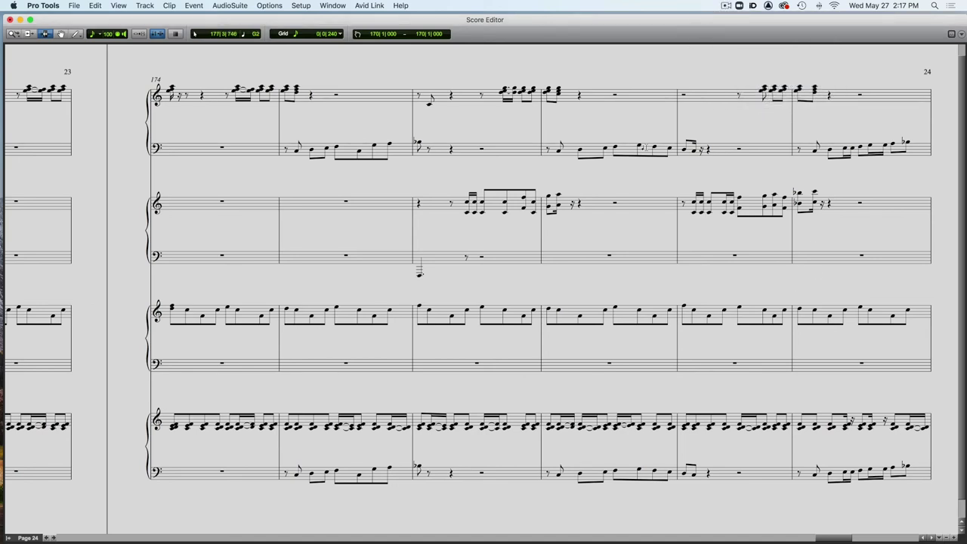
Step: Close the Score Editor, return to the session start and look down through the tracks in the Edit window
{"action": "left_click", "coordinate": [10, 20]}
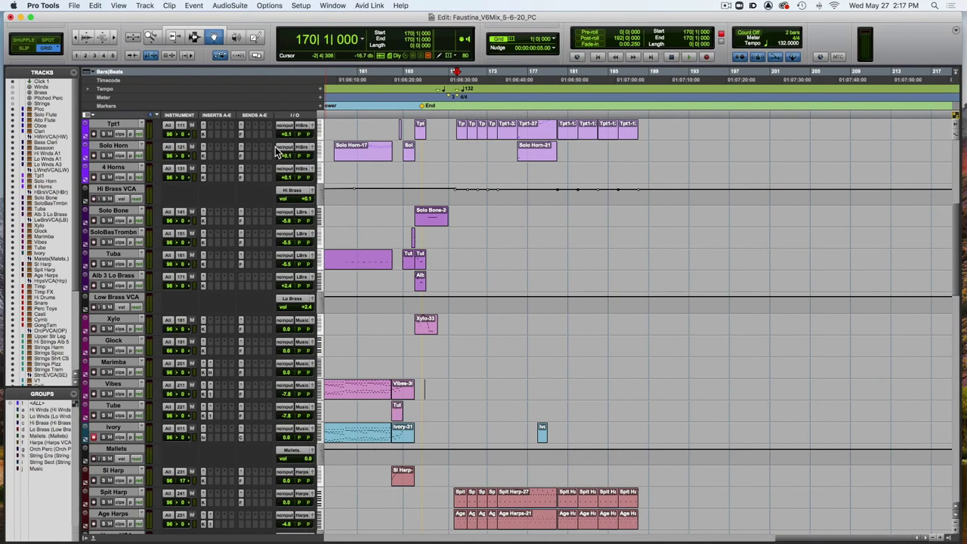
{"action": "key", "text": "Return"}
{"action": "scroll", "coordinate": [275, 147], "scroll_direction": "down", "scroll_amount": 6}
{"action": "scroll", "coordinate": [394, 133], "scroll_direction": "down", "scroll_amount": 10}
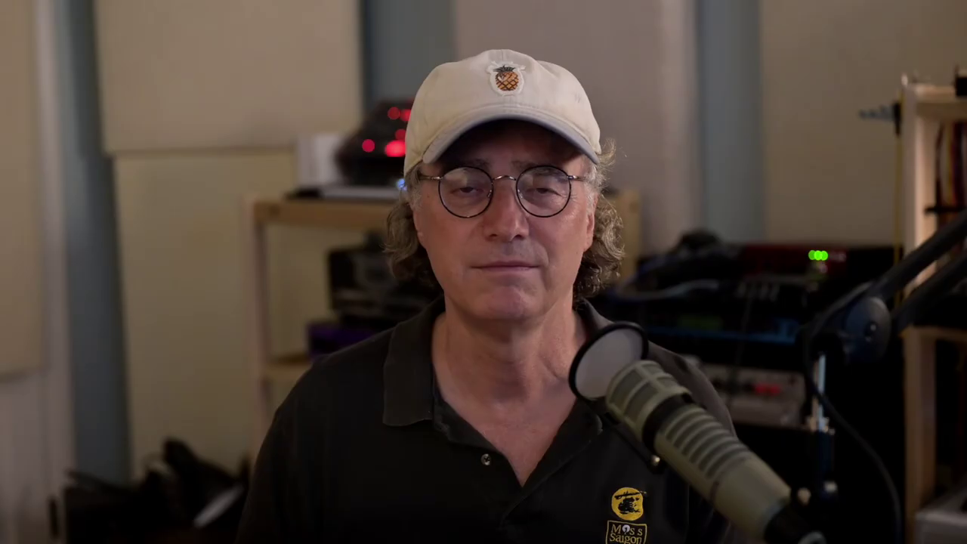